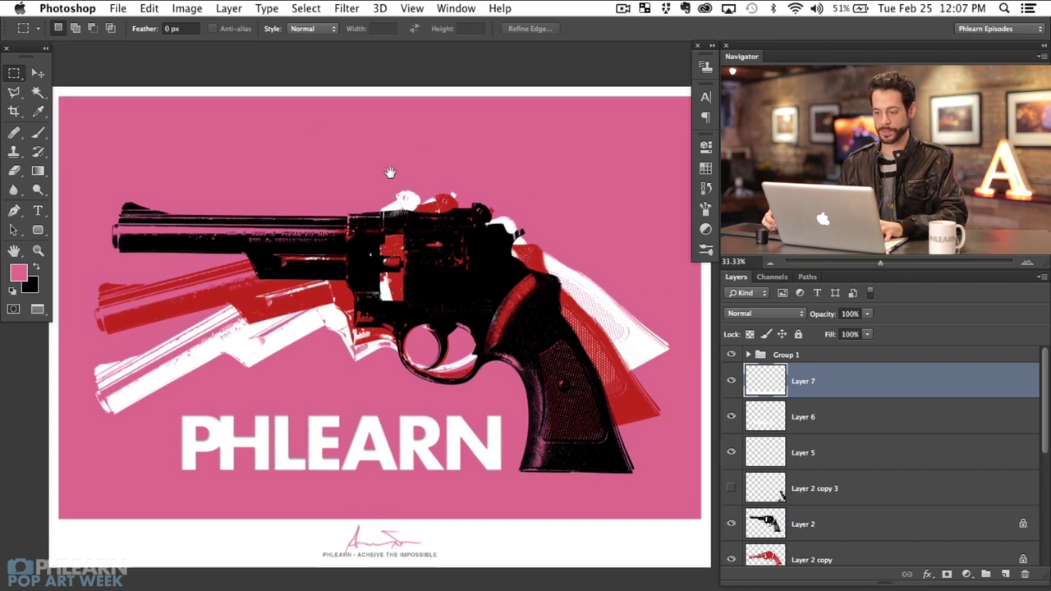
- Show the Swatches panel, sample the poster's pink background as the foreground colour, and save it as a new swatch
left_click(456, 9)
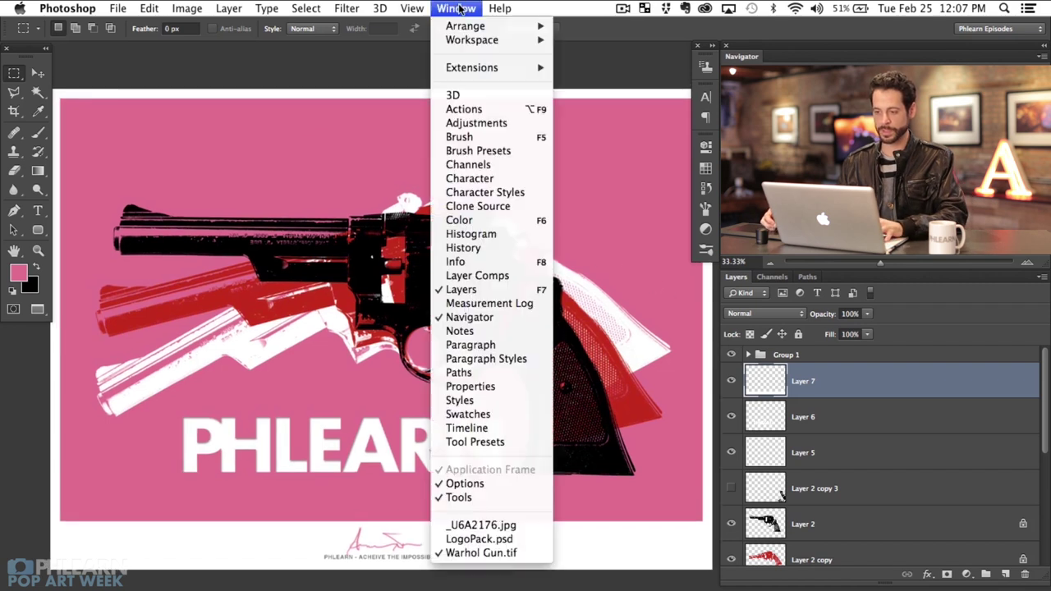
left_click(495, 415)
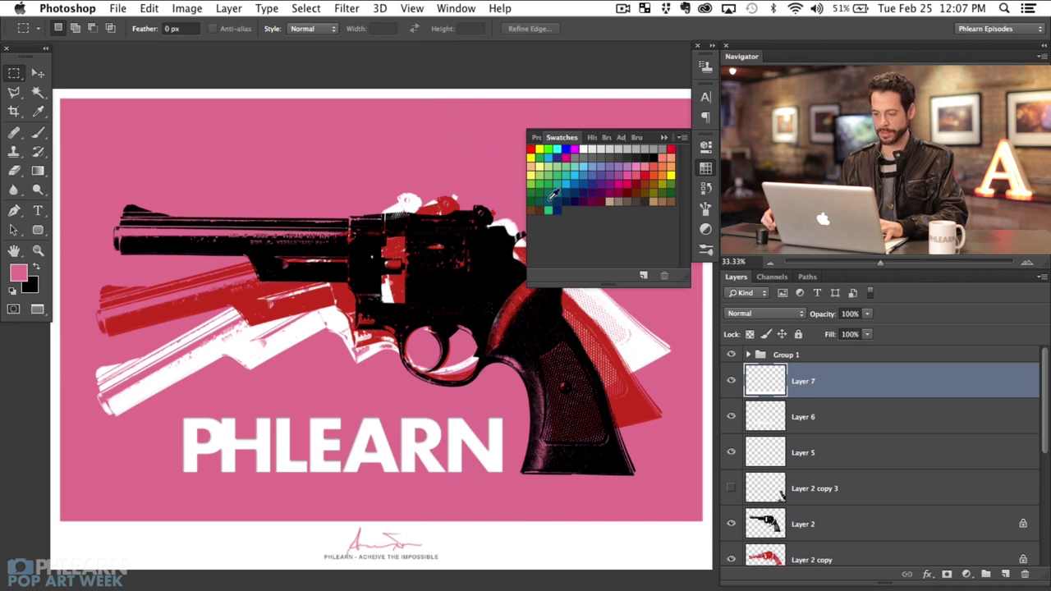
left_click(19, 273)
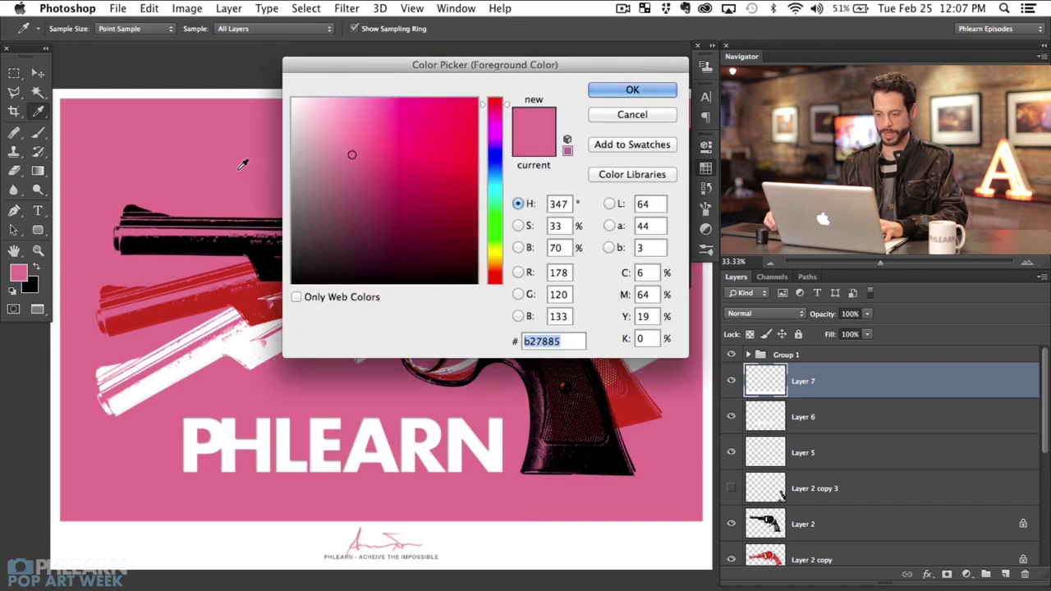
left_click(620, 92)
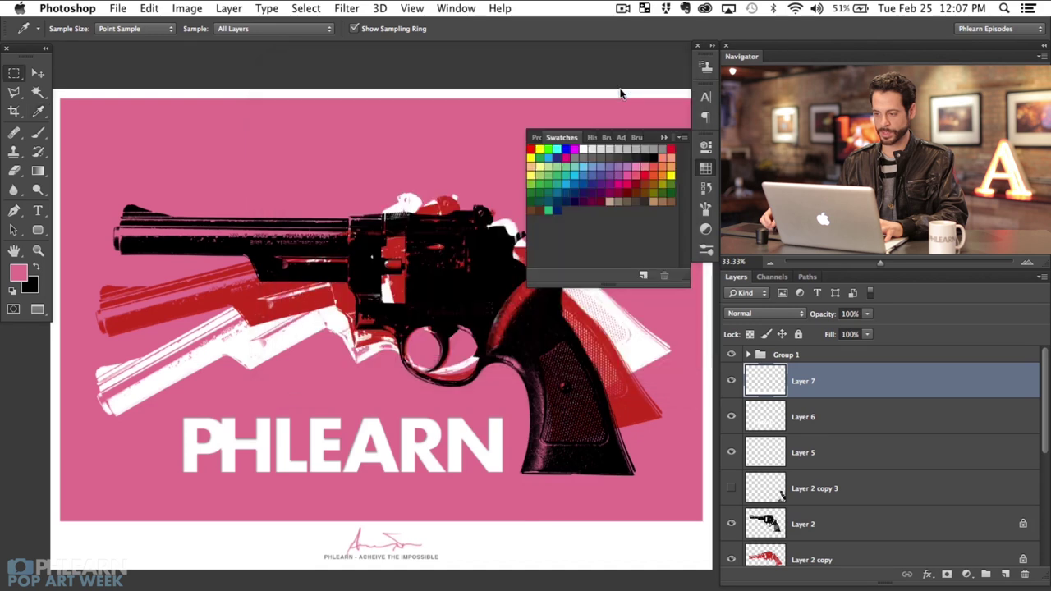
key("m")
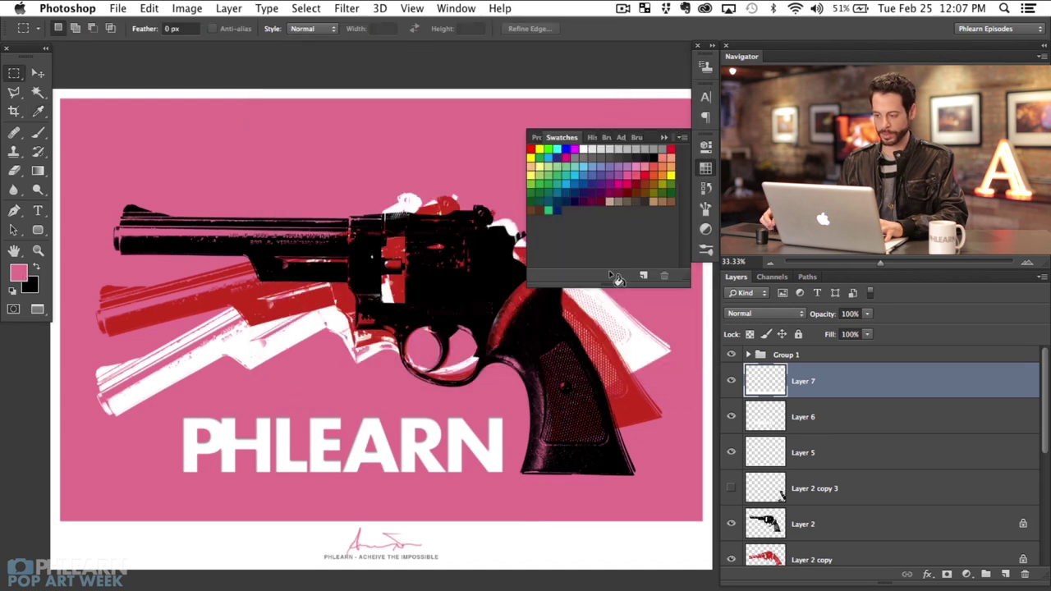
left_click(645, 276)
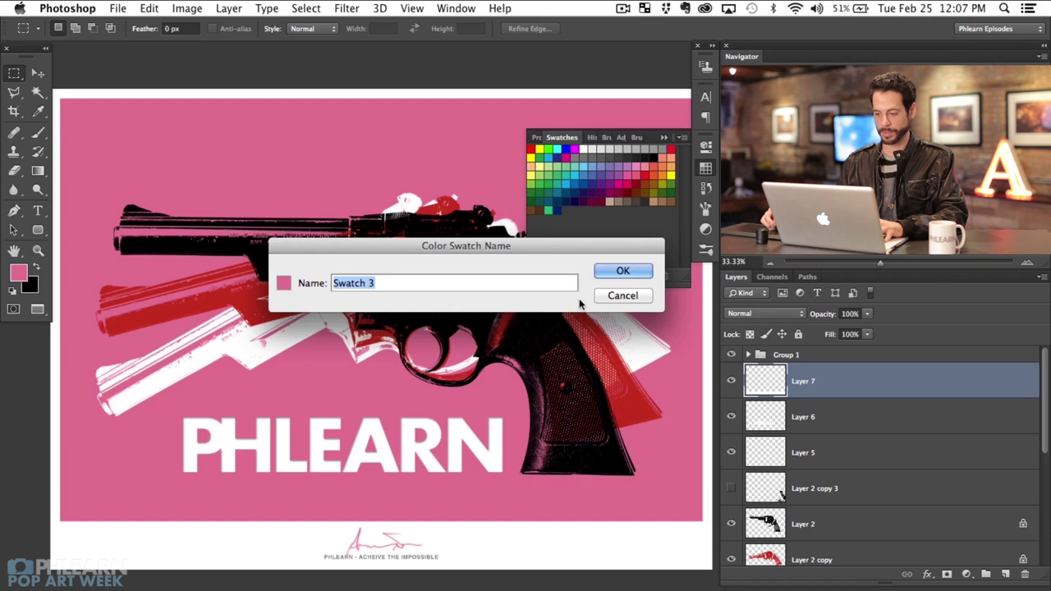
left_click(624, 272)
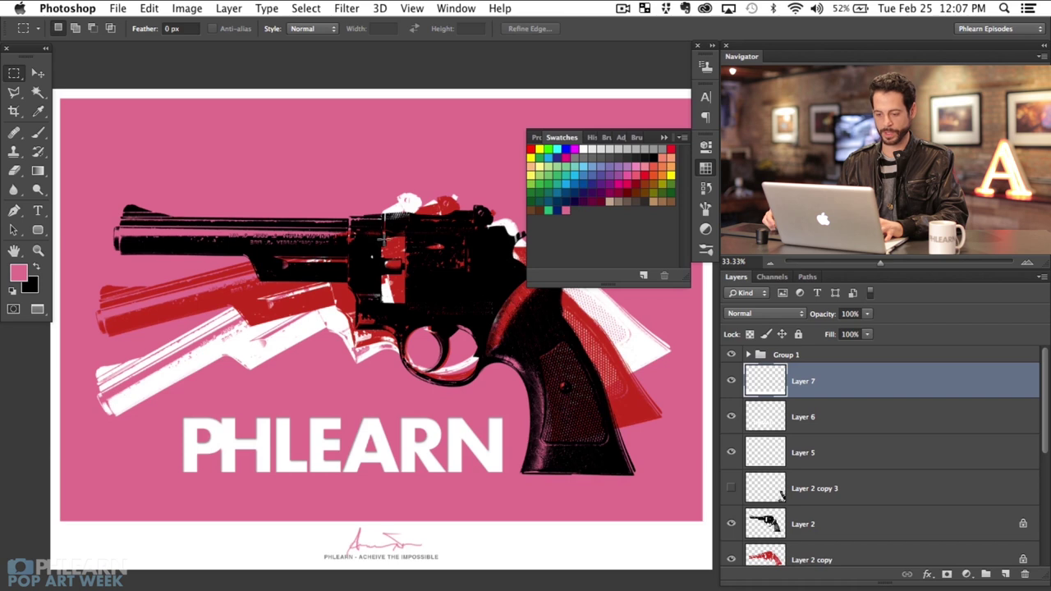
- Sample the red of the middle gun as the foreground colour and save it as a new swatch
left_click(29, 281)
left_click(250, 294)
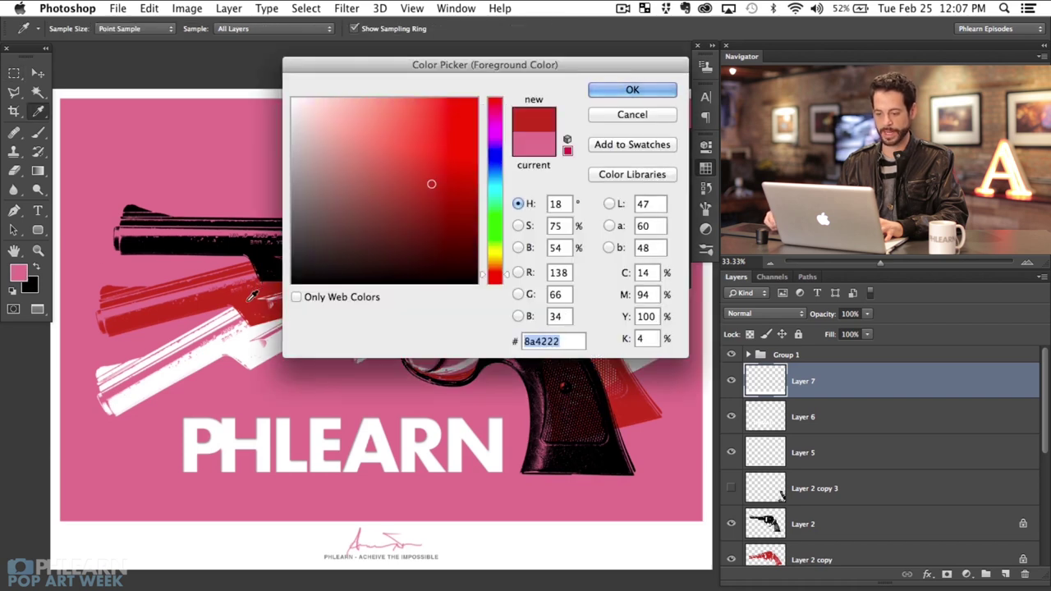
left_click(601, 94)
key("m")
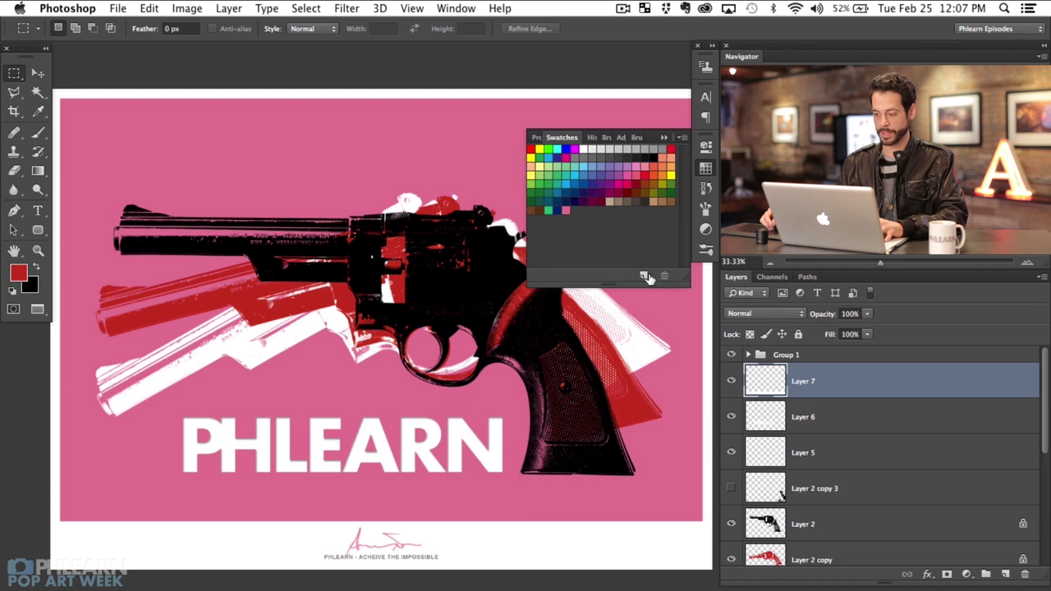
left_click(645, 276)
left_click(634, 271)
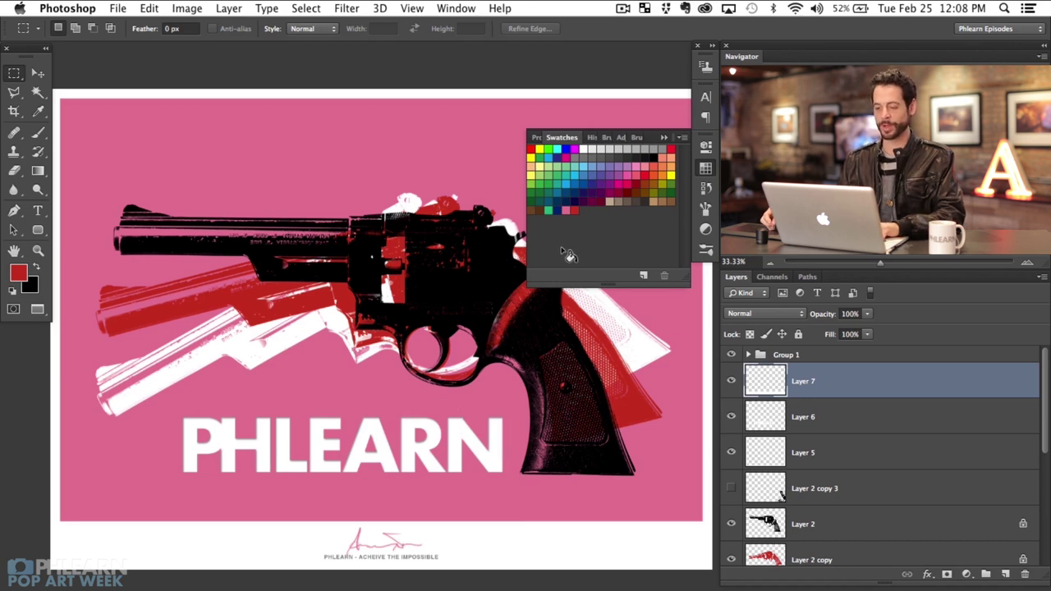
- Minimize Warhol Gun.tif, collapse the swatches, and show the _U6A2176.jpg photo in full-screen mode
key("f")
key("f")
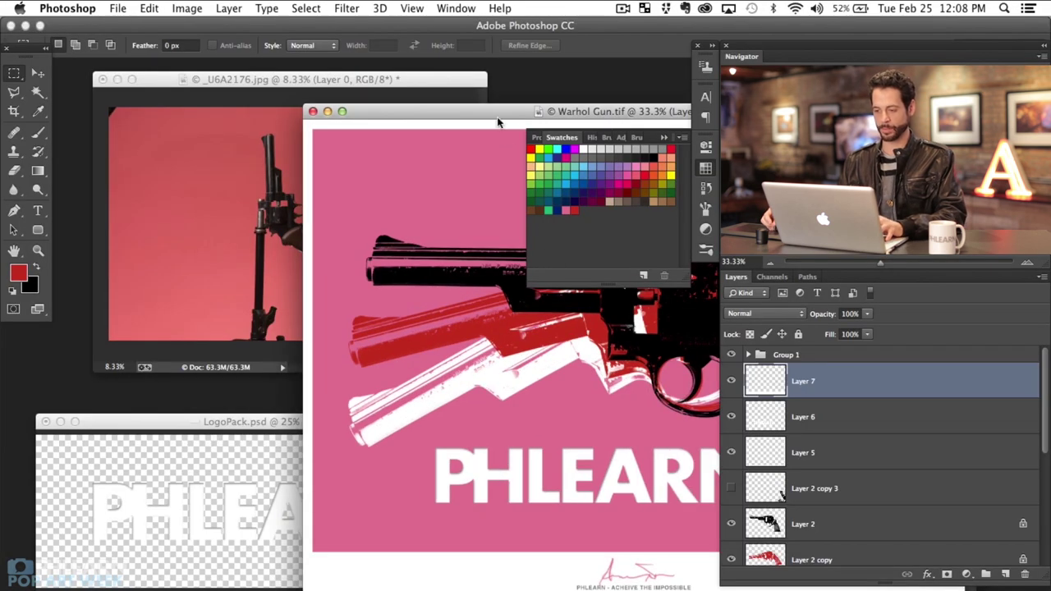
key("super+minus")
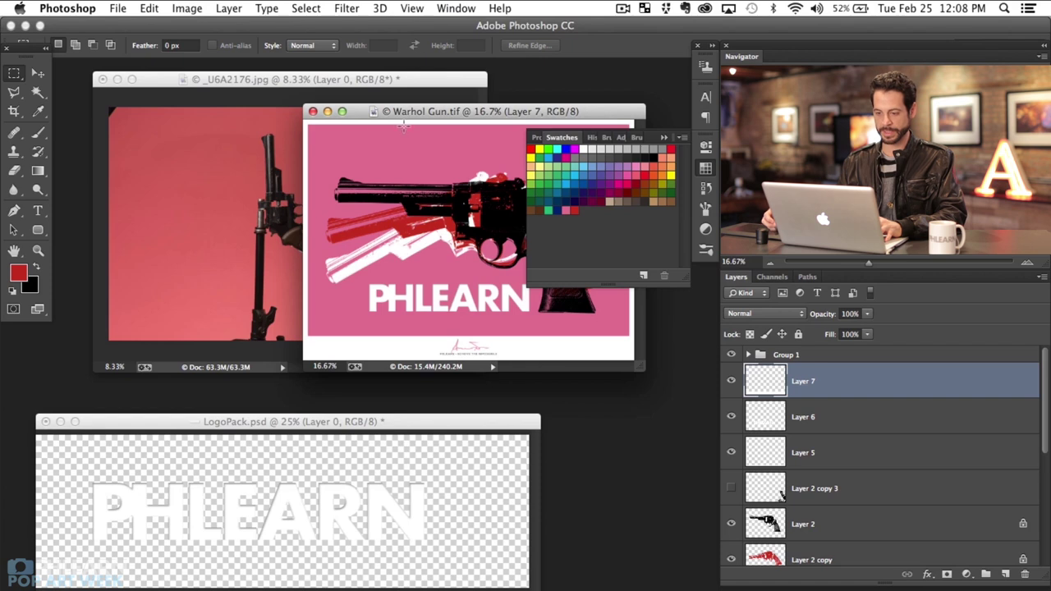
left_click(327, 111)
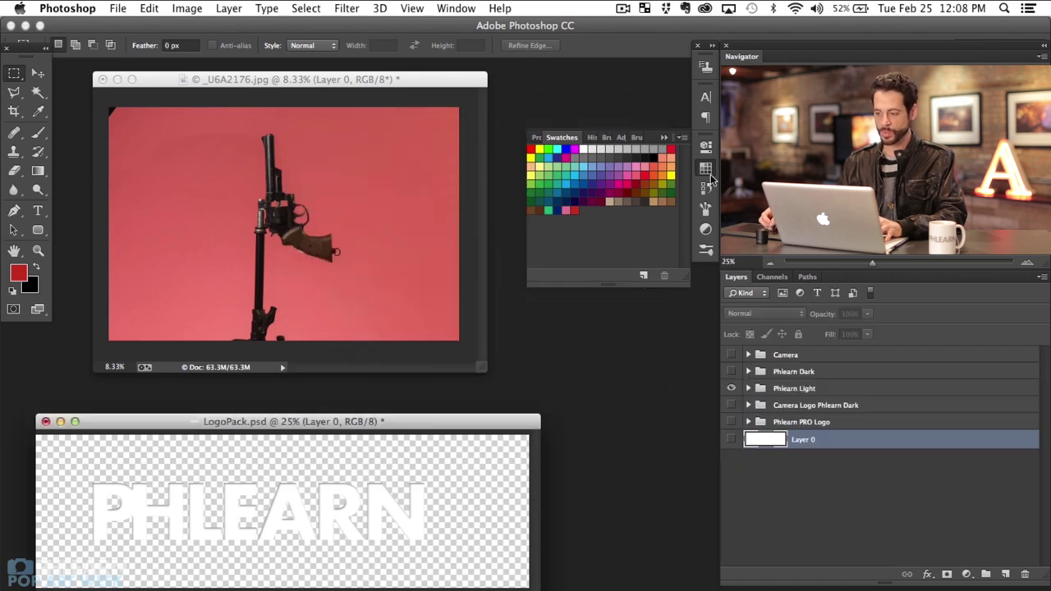
left_click(706, 170)
left_click_drag(398, 85, 558, 145)
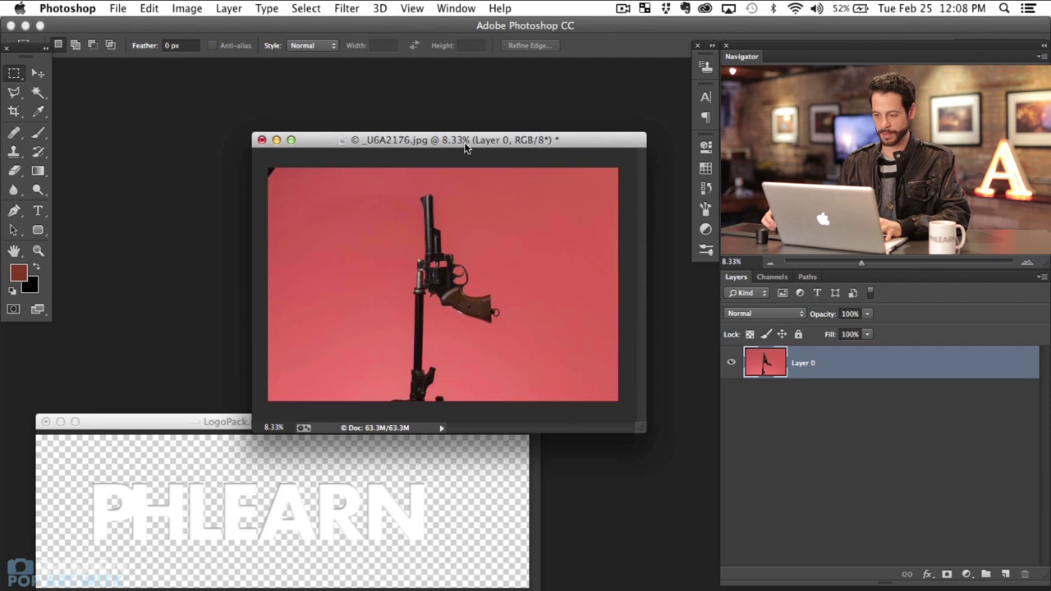
left_click_drag(466, 147, 438, 136)
key("f")
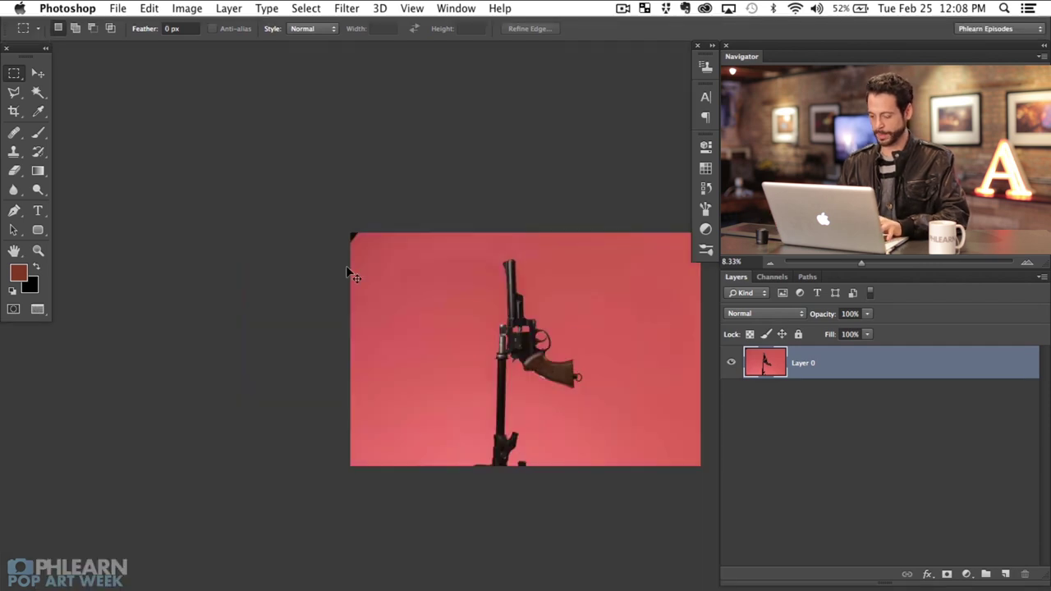
- Add a new blank layer above the gun photo and activate the Polygonal Lasso tool
key("super+equal")
key("super+equal")
key("super+equal")
key("super+equal")
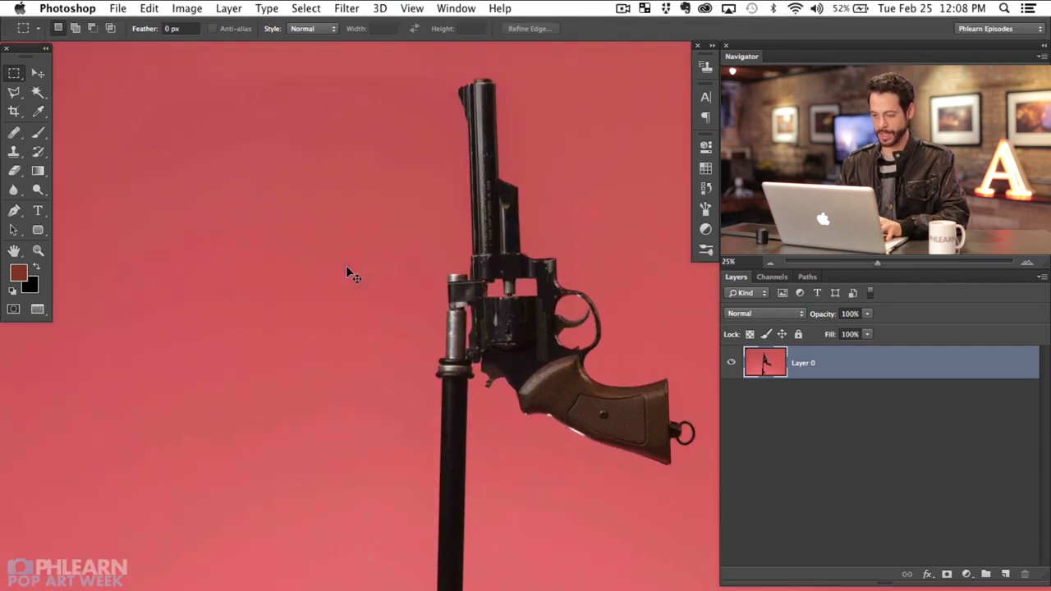
key("super+equal")
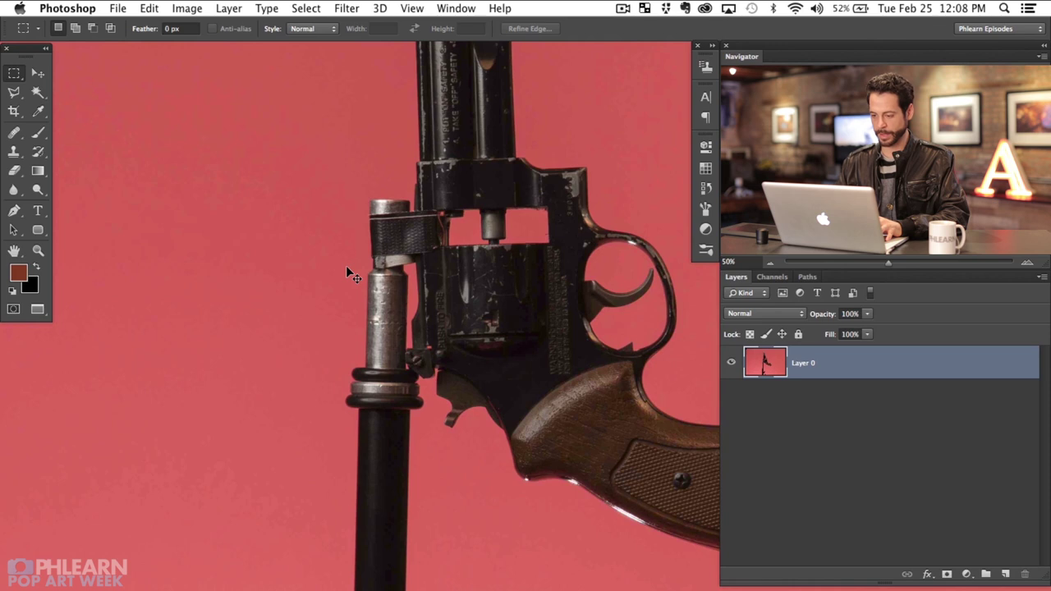
key("super+shift+alt+n")
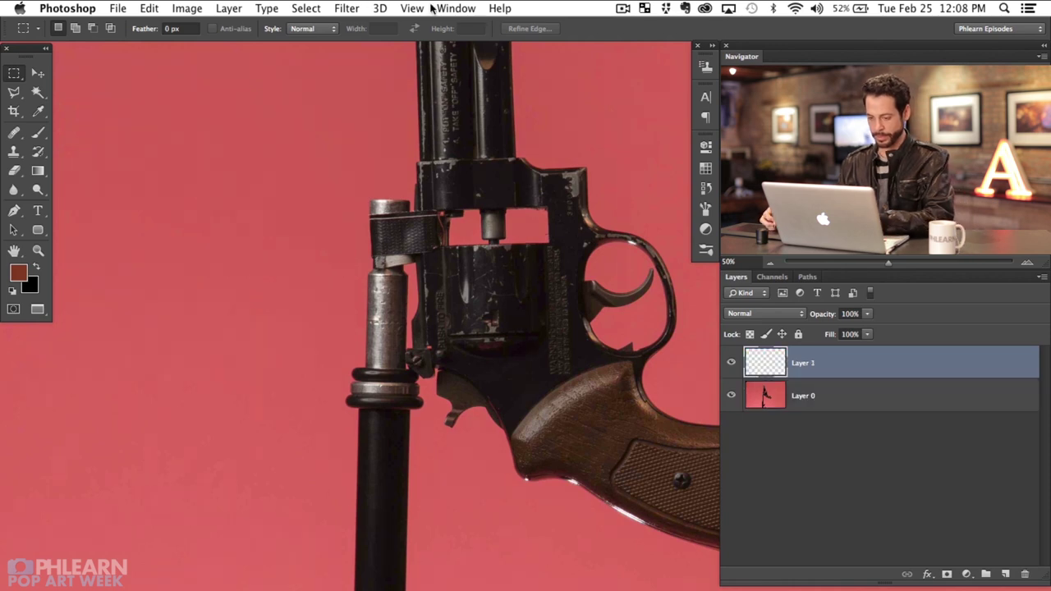
key("l")
left_click_drag(409, 171, 351, 249)
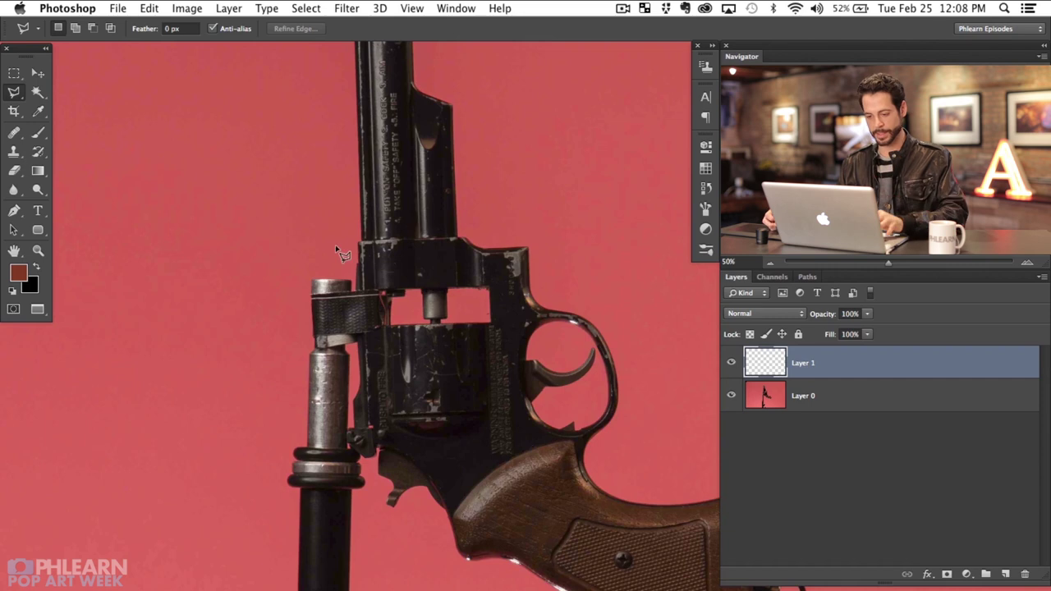
left_click(356, 296)
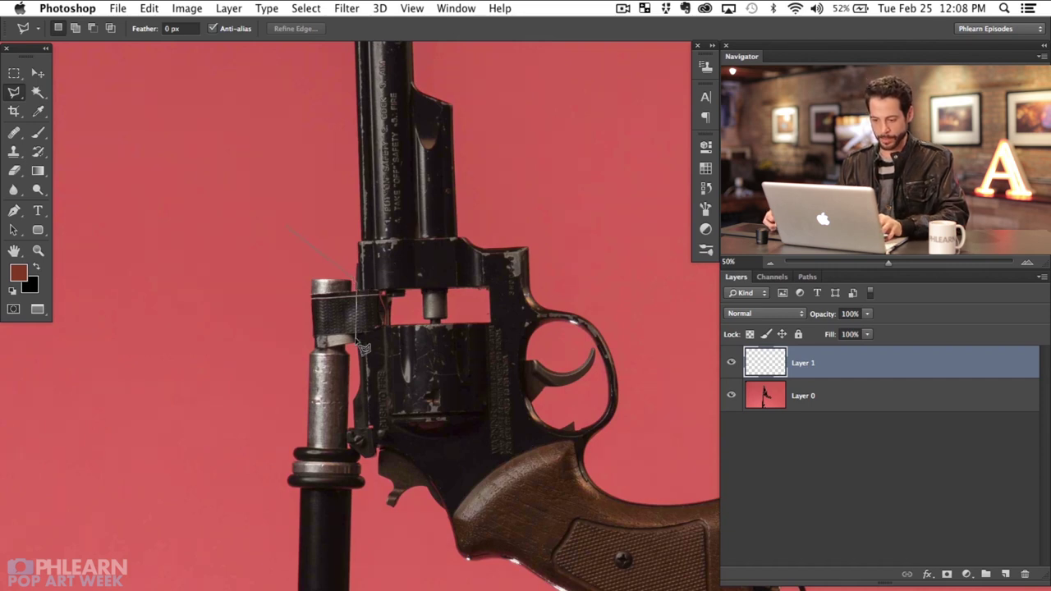
double_click(367, 464)
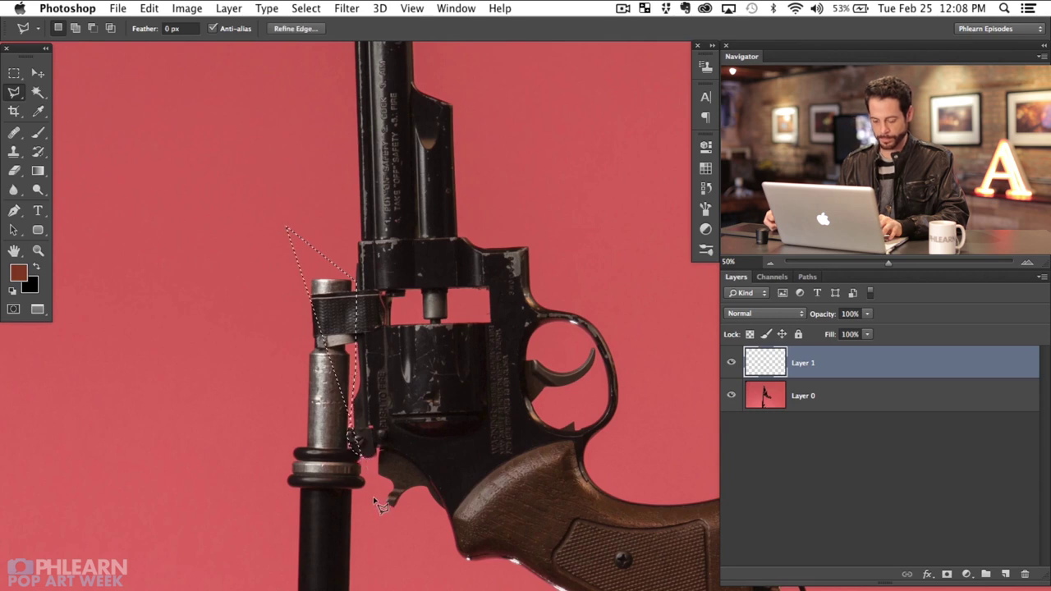
key("super+d")
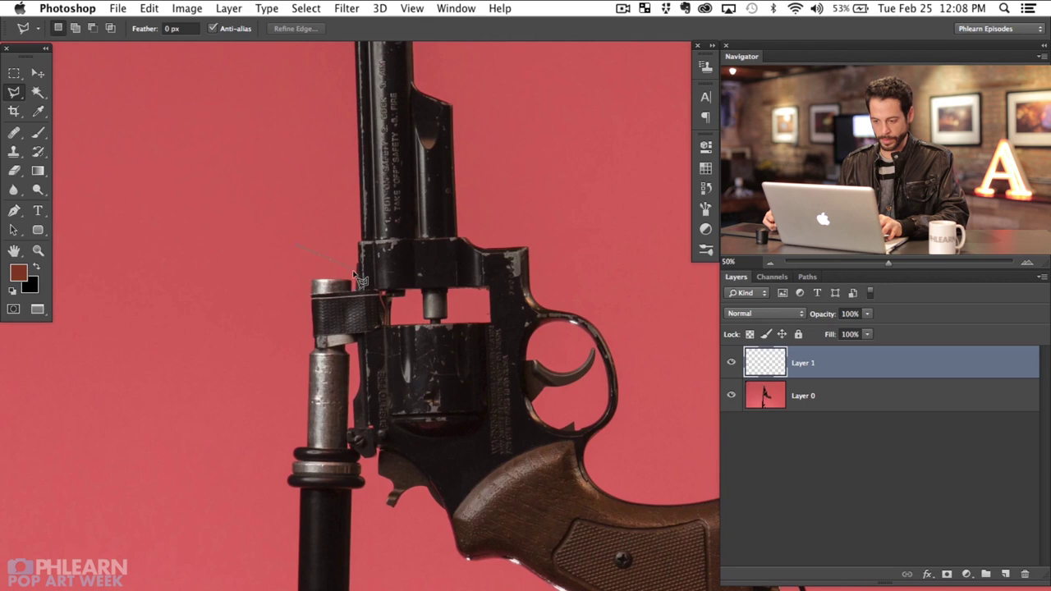
- Outline the support stand along the gun's frame and paint it out with the sampled background colour, clearing the selection when finished
left_click(364, 359)
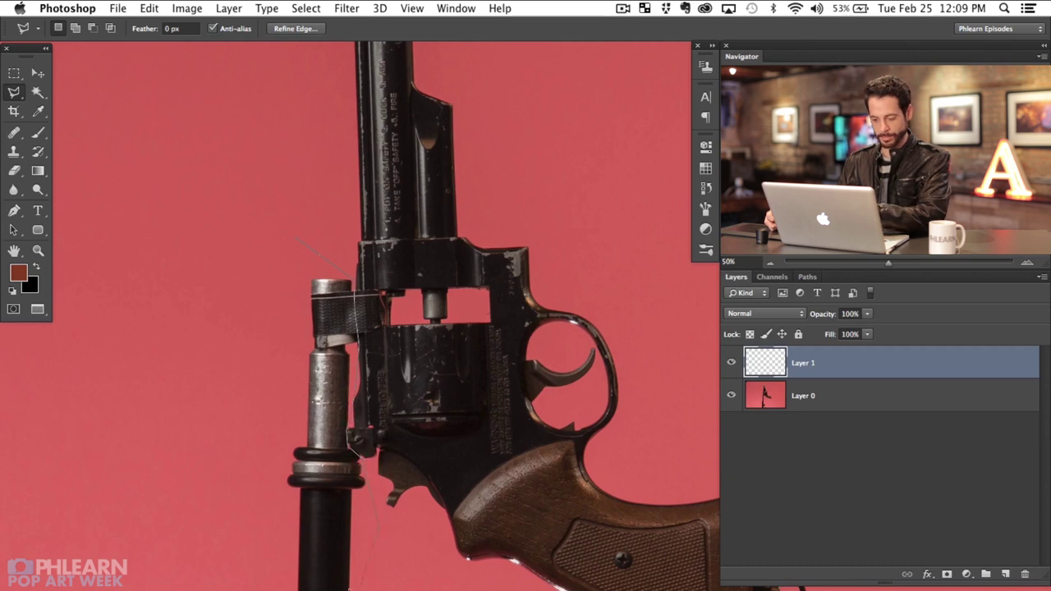
left_click(382, 588)
left_click(255, 567)
left_click(252, 253)
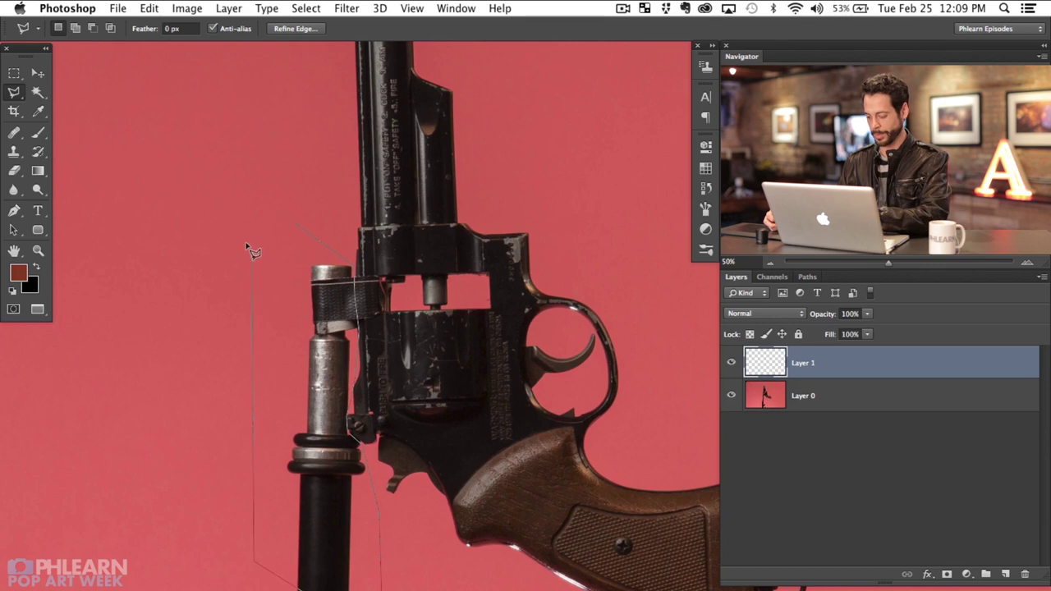
double_click(233, 201)
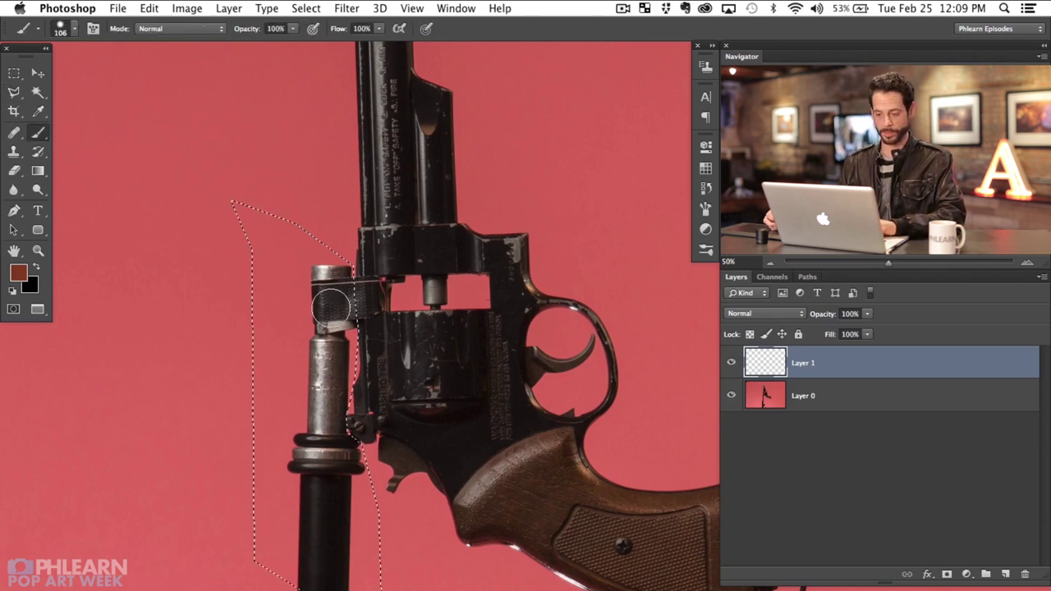
key("b")
mouse_move(305, 246)
left_mouse_down()
mouse_move(304, 304)
mouse_move(317, 317)
mouse_move(361, 484)
mouse_move(277, 521)
mouse_move(314, 567)
left_mouse_up()
left_click(295, 275, "alt")
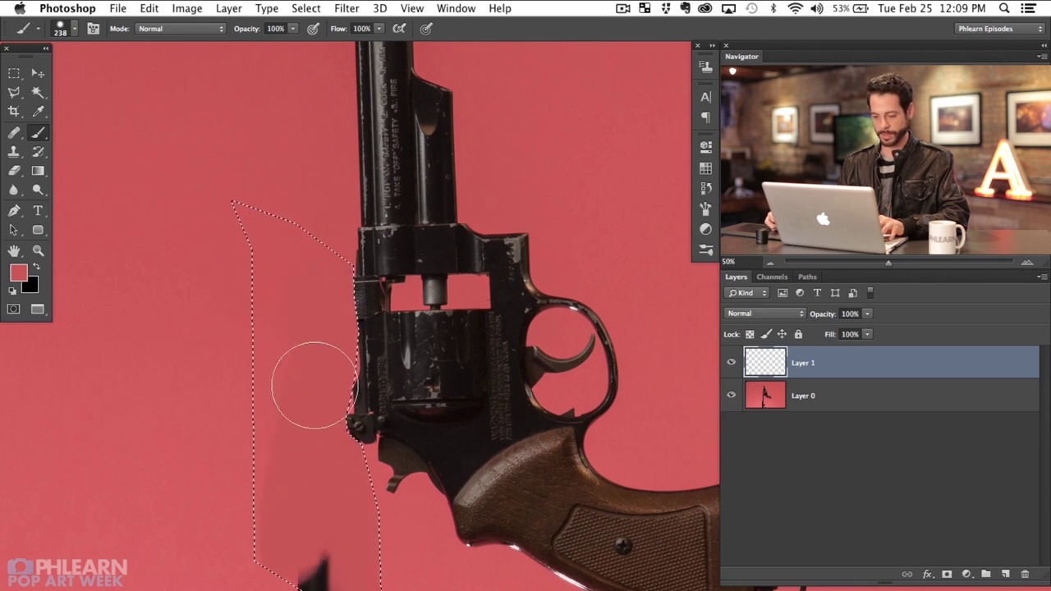
key("super+d")
- Outline the metal ring along the flat end of the grip and paint it out with the background colour, clearing the selection when finished
mouse_move(558, 435)
left_mouse_down()
mouse_move(488, 424)
mouse_move(337, 343)
left_mouse_up()
key("l")
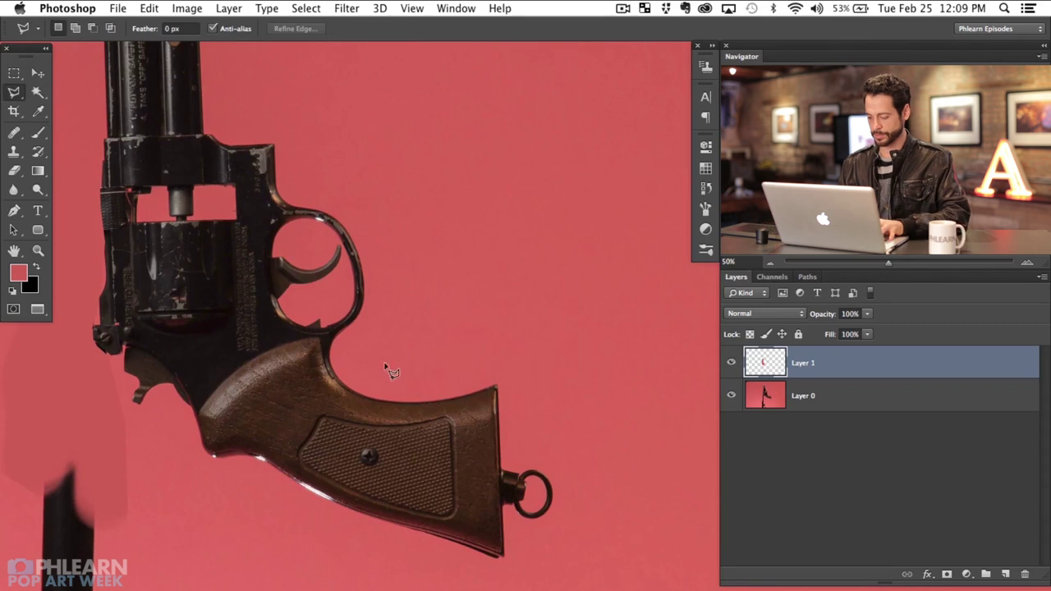
key("super+equal")
scroll(468, 329, "down", 5)
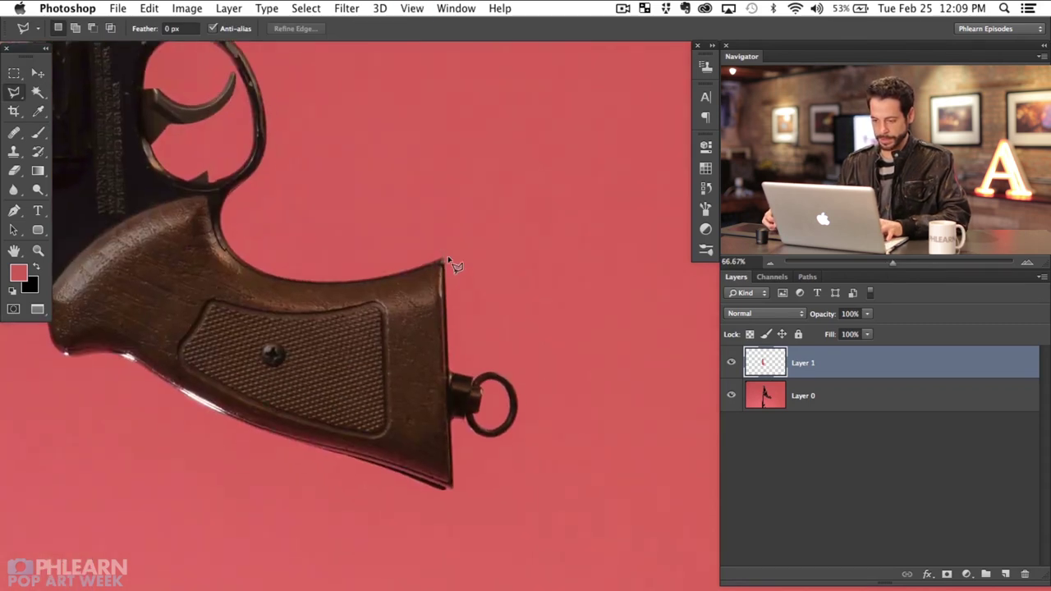
left_click(445, 265)
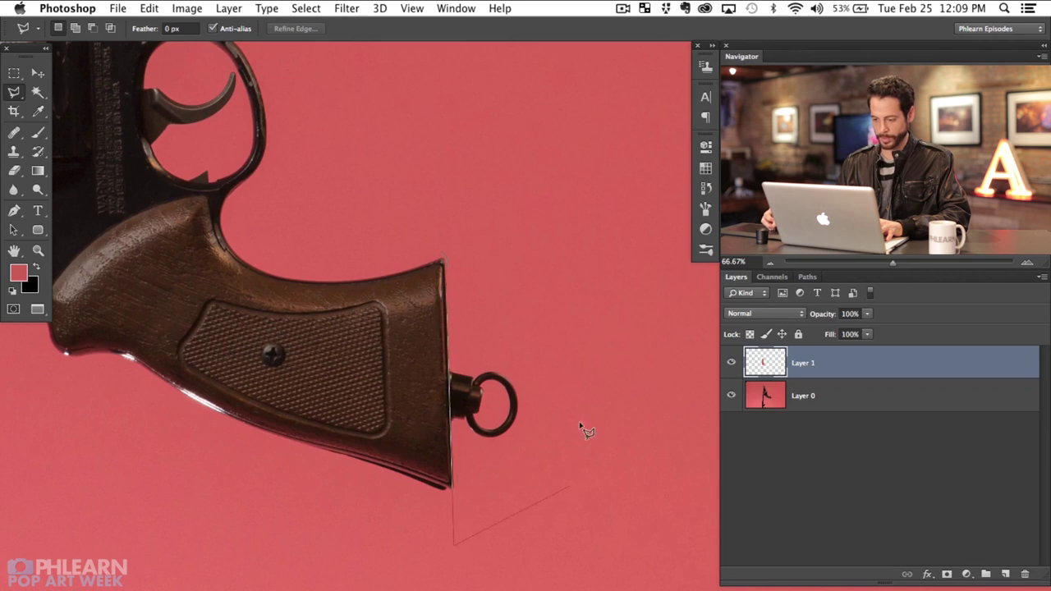
double_click(561, 275)
key("b")
mouse_move(504, 323)
left_mouse_down()
mouse_move(481, 418)
mouse_move(485, 329)
left_mouse_up()
key("super+d")
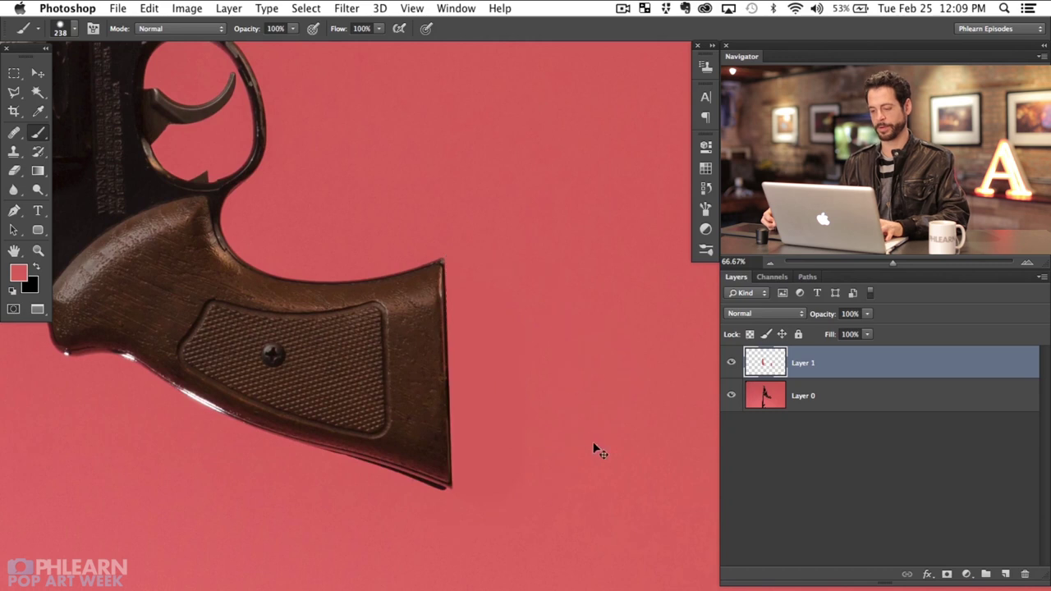
- Merge Layer 1 and Layer 0 into a single layer and desaturate it
key("super+minus")
key("super+minus")
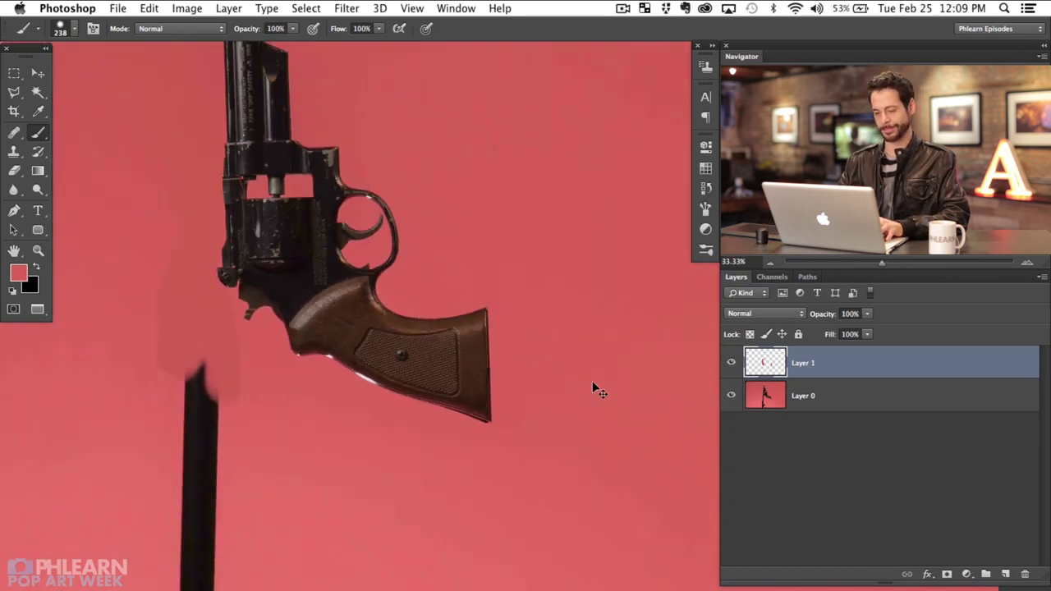
scroll(205, 243, "up", 5)
scroll(204, 243, "left", 2)
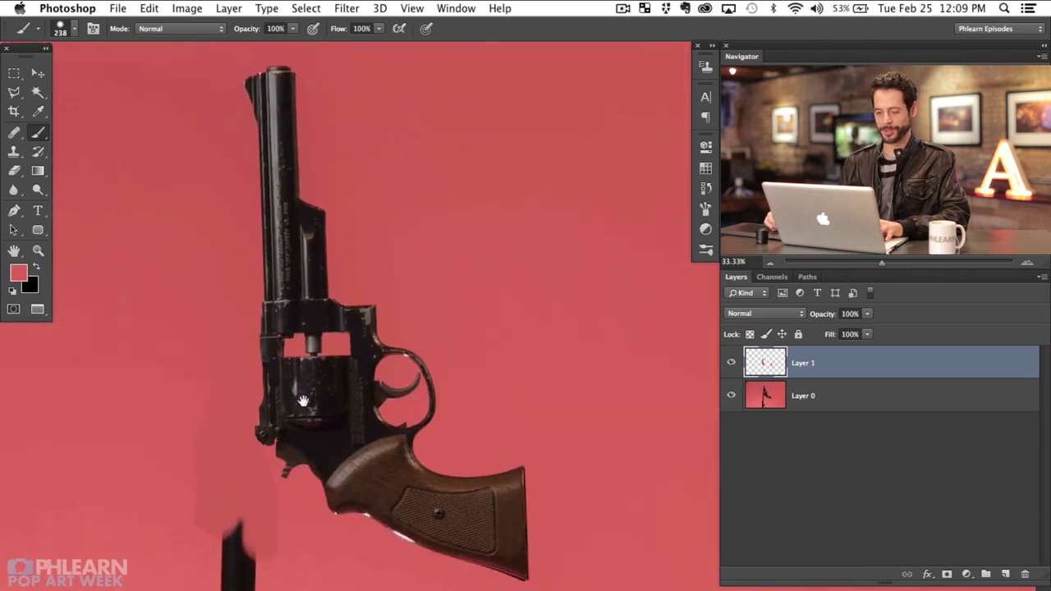
left_click(766, 383, "shift")
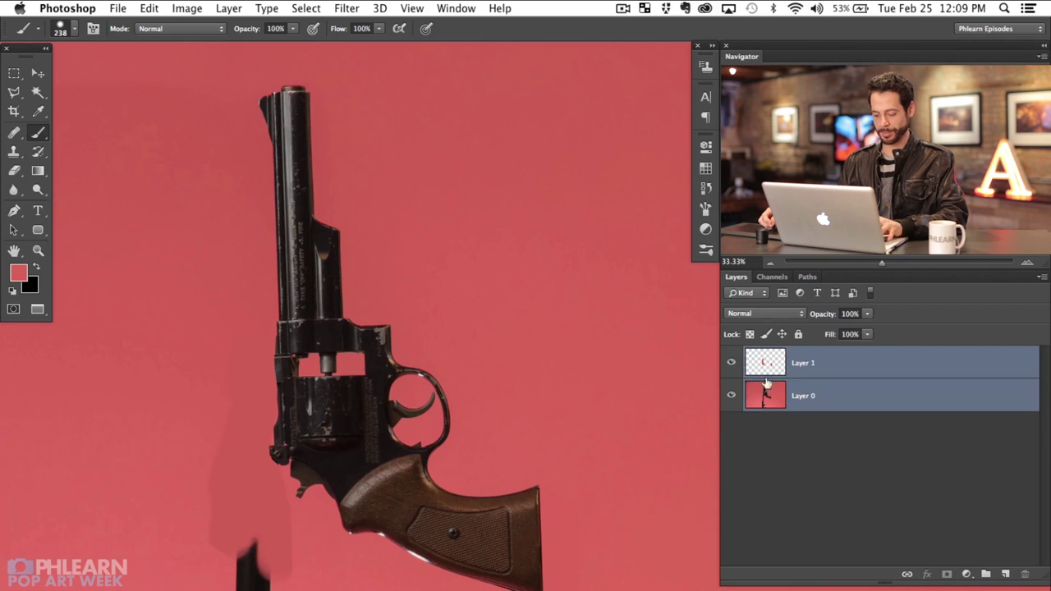
key("super+e")
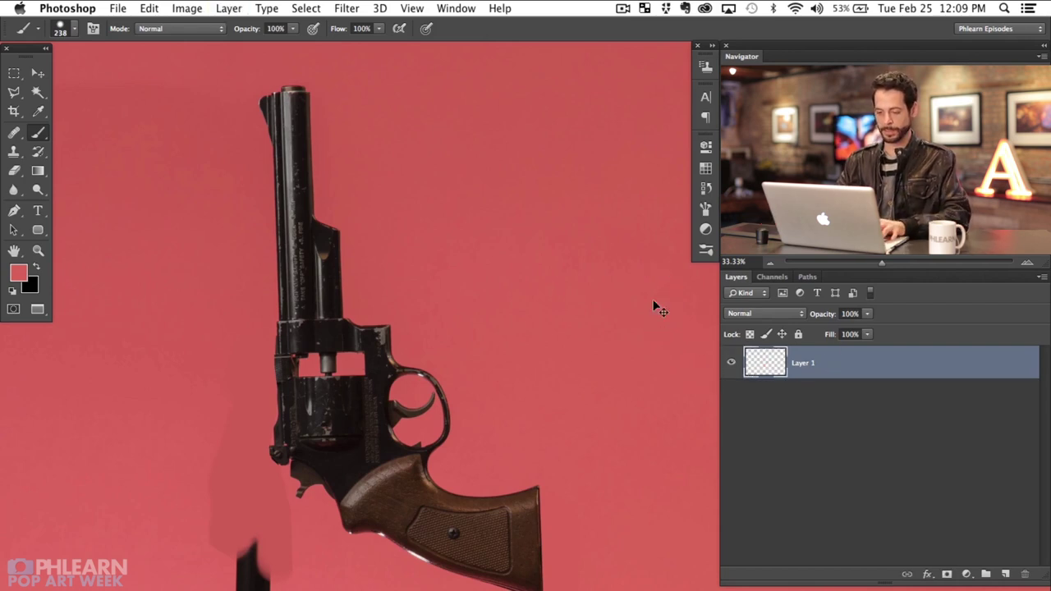
key("super+shift+u")
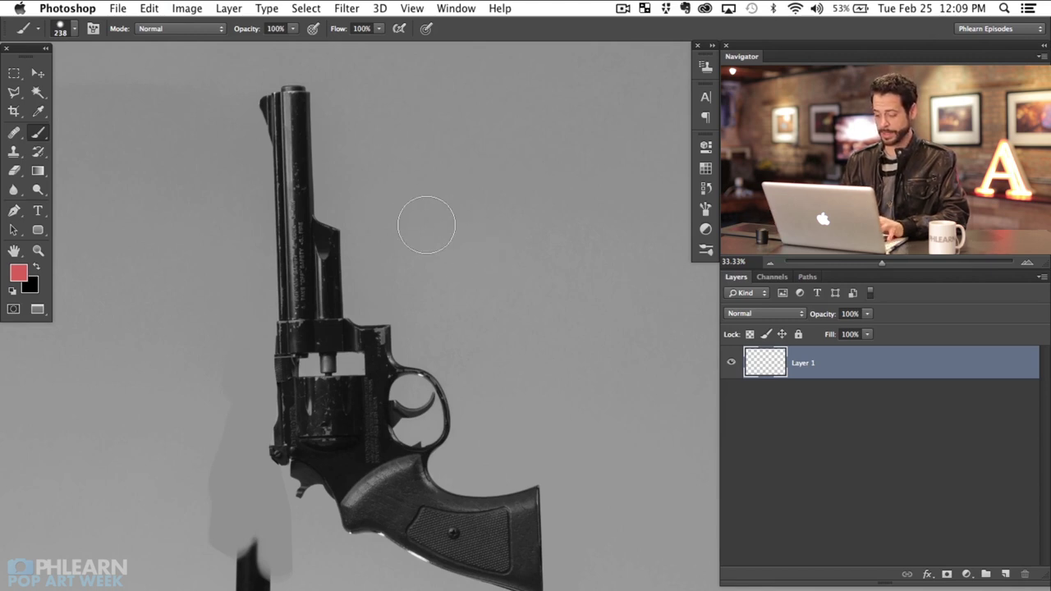
left_click(966, 574)
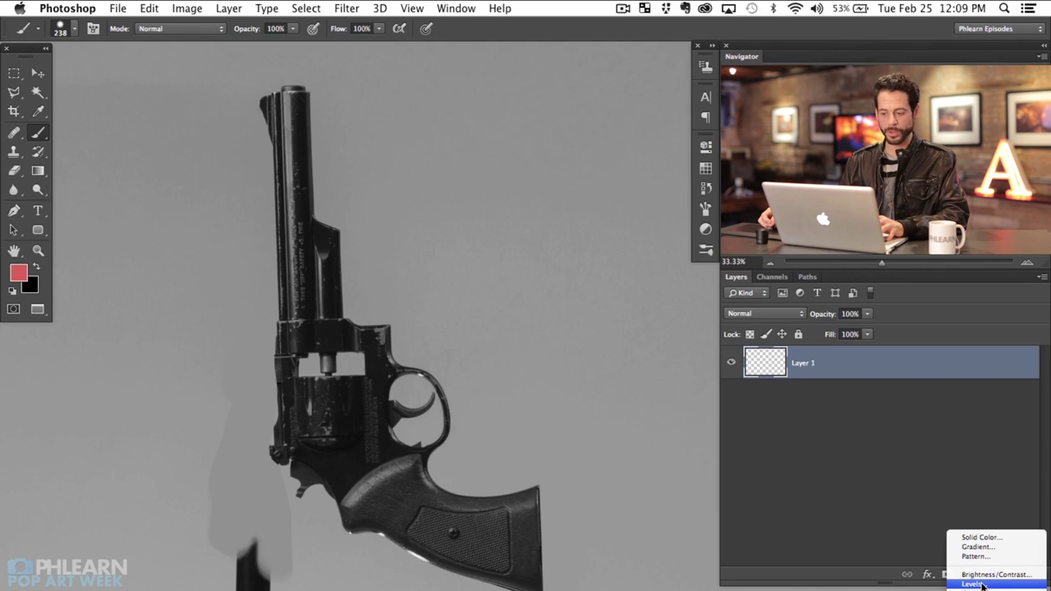
left_click(852, 430)
mouse_move(448, 418)
left_mouse_down()
mouse_move(482, 395)
mouse_move(491, 412)
left_mouse_up()
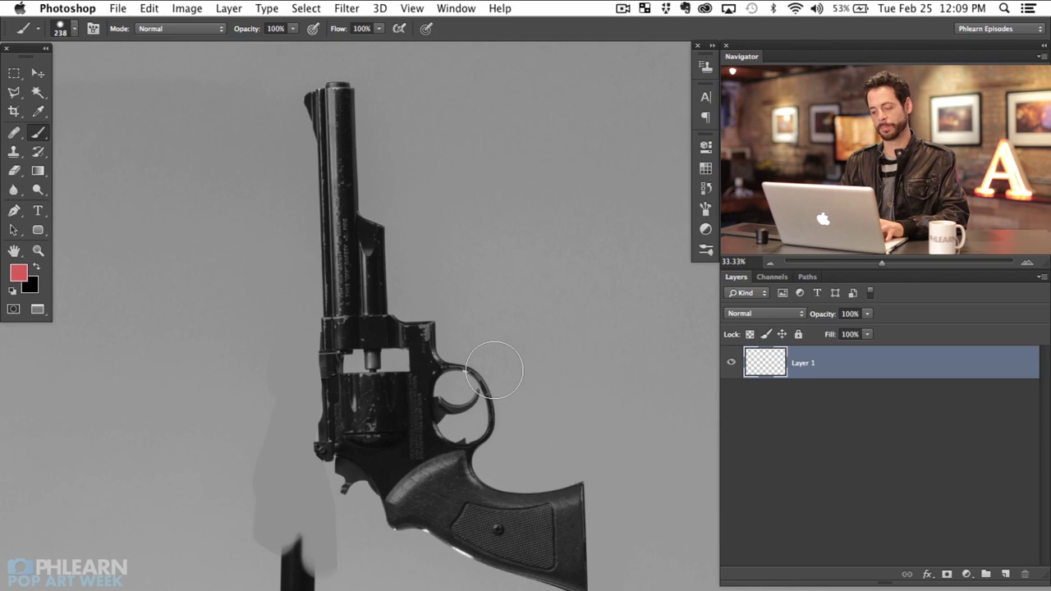
- Open a Levels adjustment on the gun layer and set the input levels to 46 for black and 192 for white
key("super+alt+shift+e")
key("super+l")
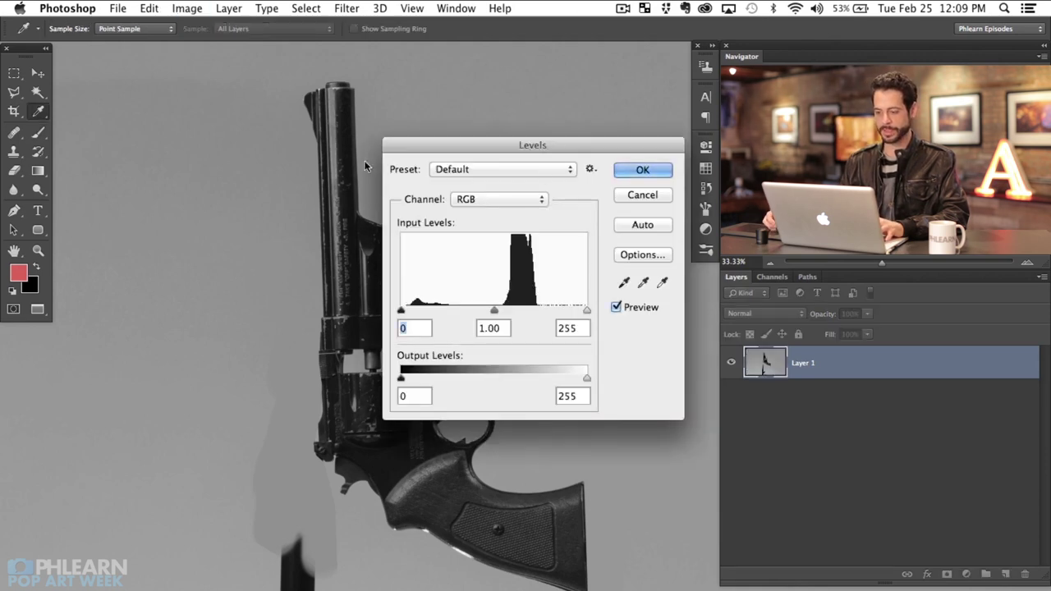
left_click_drag(453, 138, 198, 130)
left_click_drag(507, 293, 517, 227)
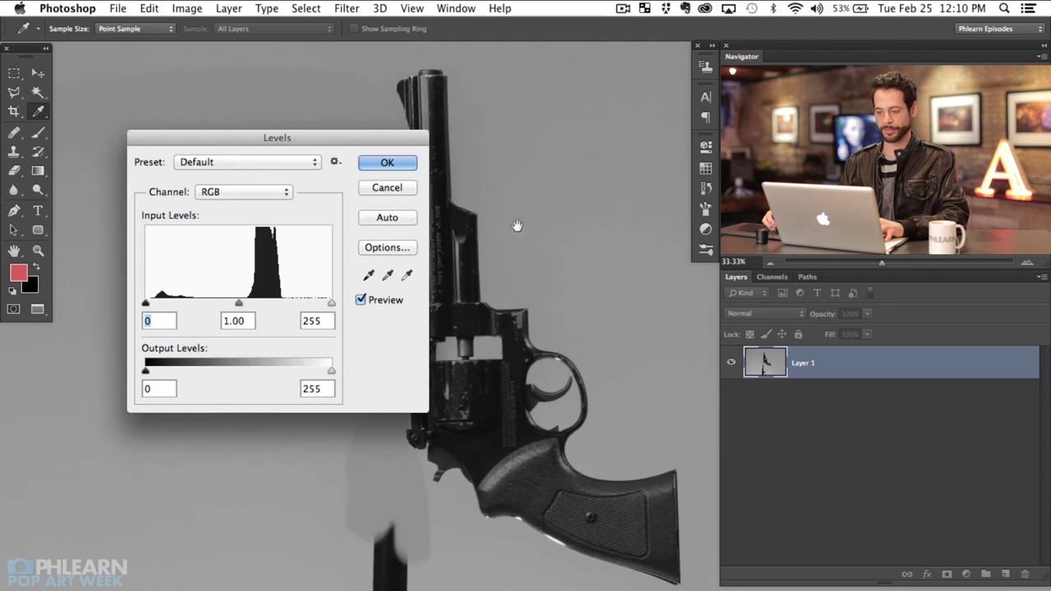
left_click_drag(389, 137, 333, 122)
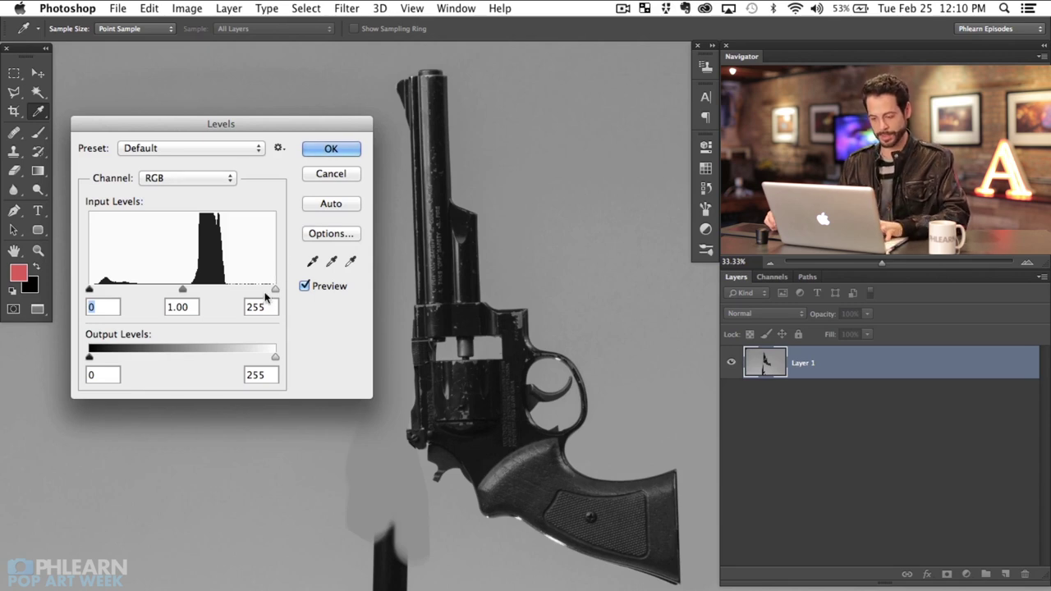
left_click_drag(90, 291, 123, 291)
left_click_drag(276, 292, 230, 292)
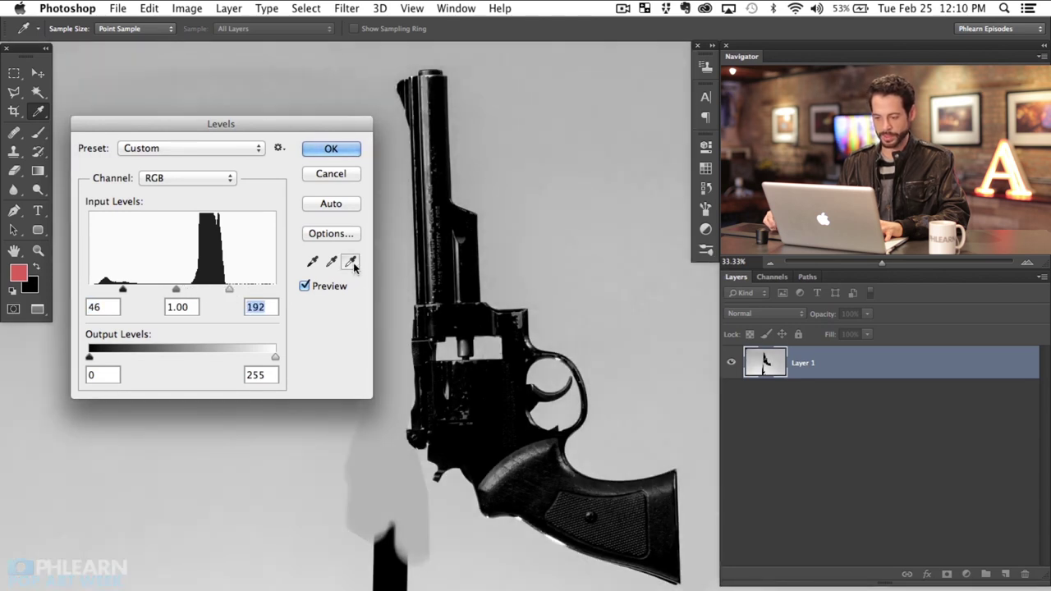
- Set the Levels white point from the grey backdrop near the gun's frame, raise the black input level to 108 and apply
left_click(354, 265)
left_click(394, 355)
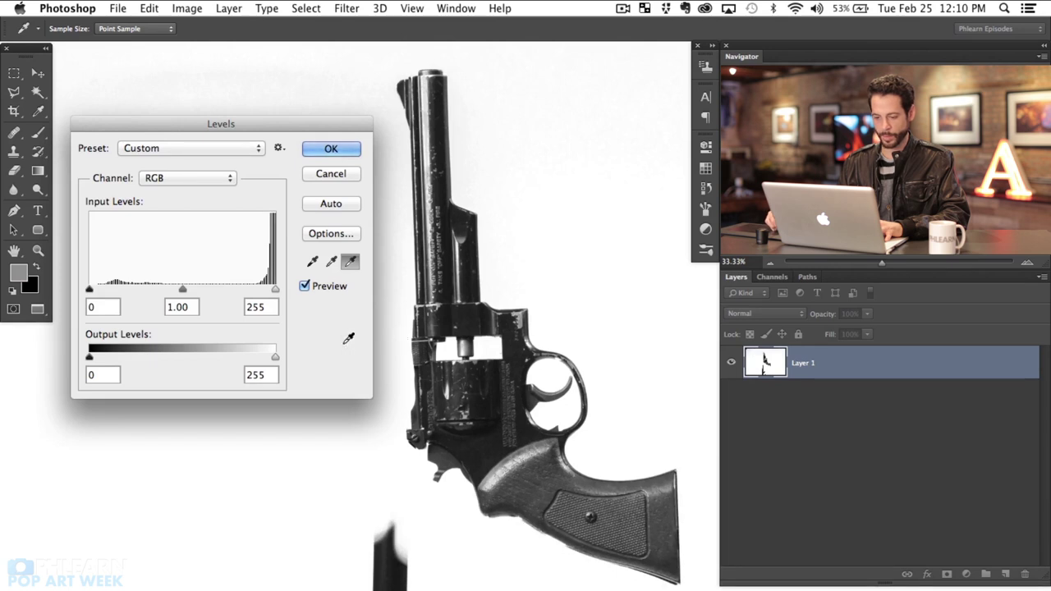
left_click_drag(91, 289, 175, 300)
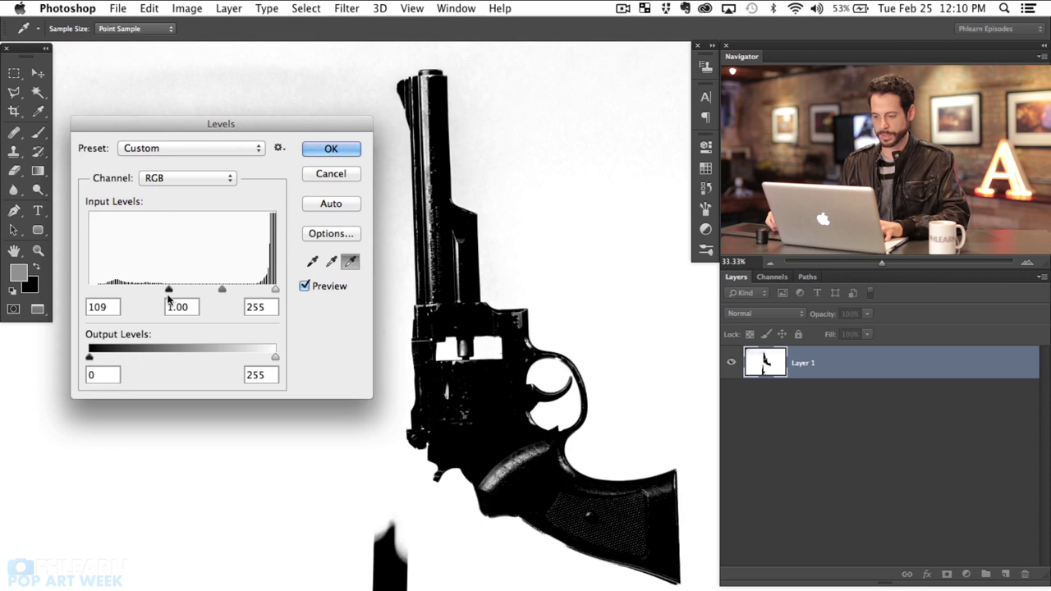
left_click(170, 288)
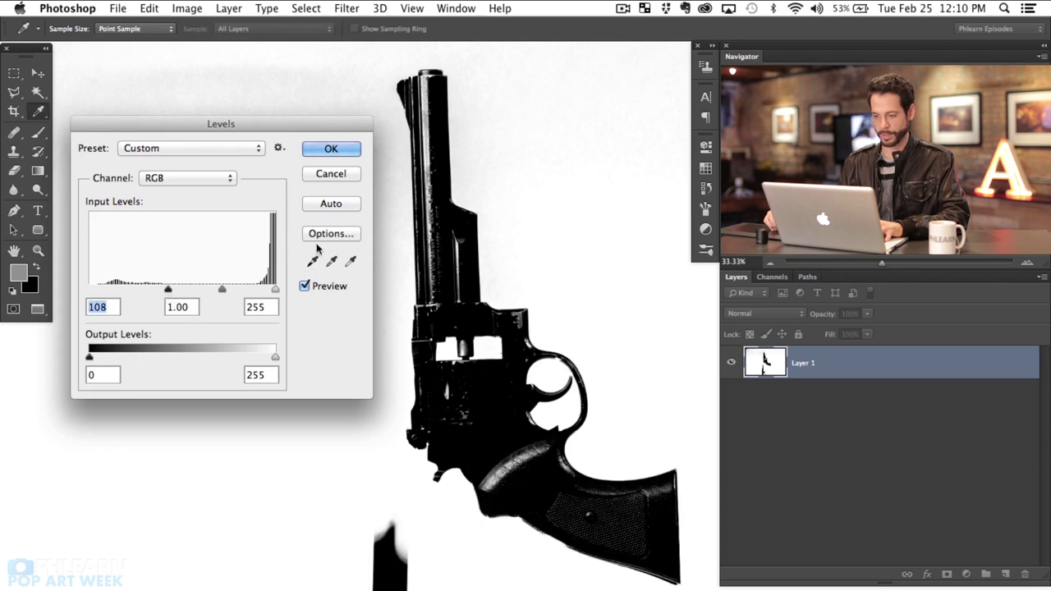
left_click(331, 149)
- Activate the Brush tool and set the foreground colour to white with black as background
key("b")
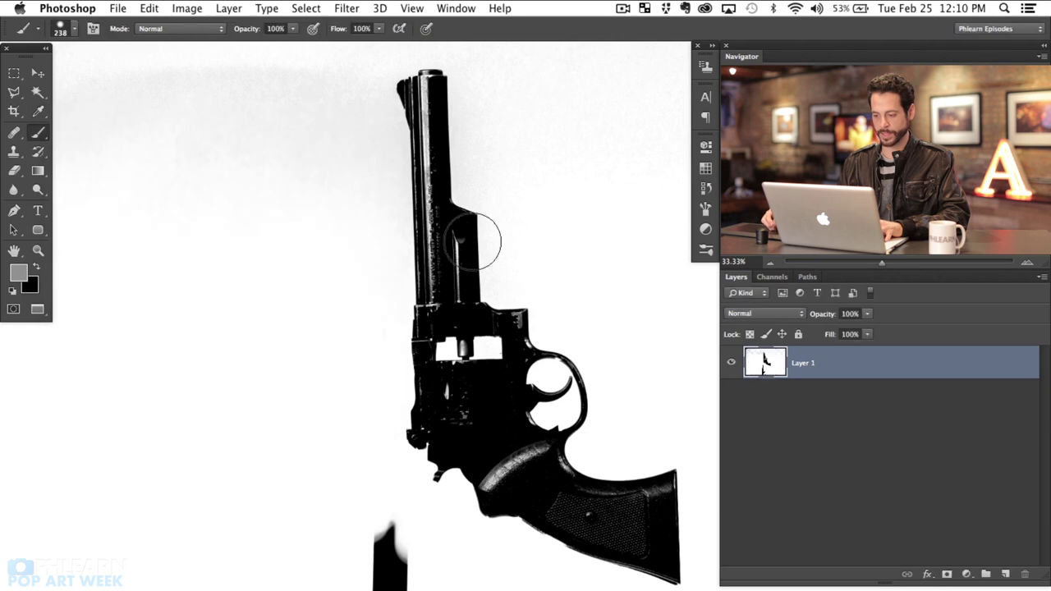
scroll(482, 235, "right", 3)
scroll(482, 329, "up", 2)
scroll(500, 444, "left", 3)
scroll(500, 444, "up", 3)
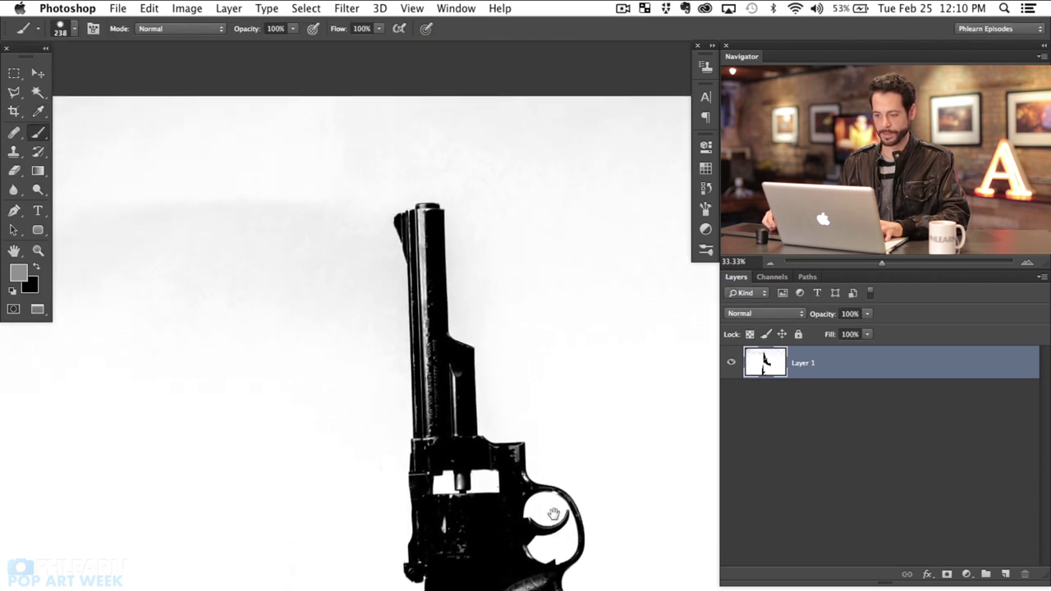
scroll(535, 434, "down", 3)
scroll(529, 431, "left", 1)
scroll(528, 433, "right", 1)
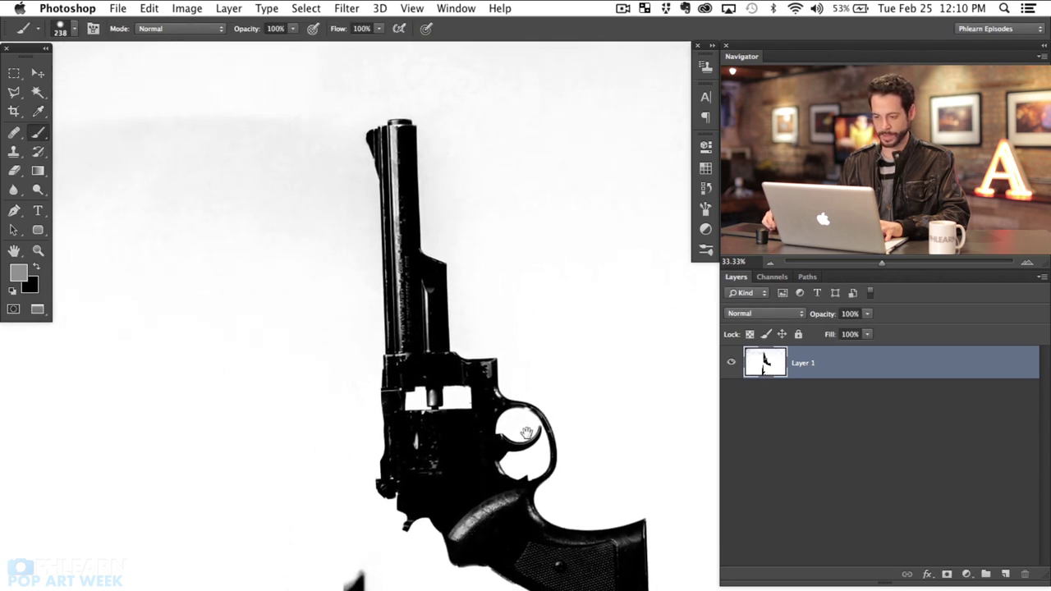
key("super+plus")
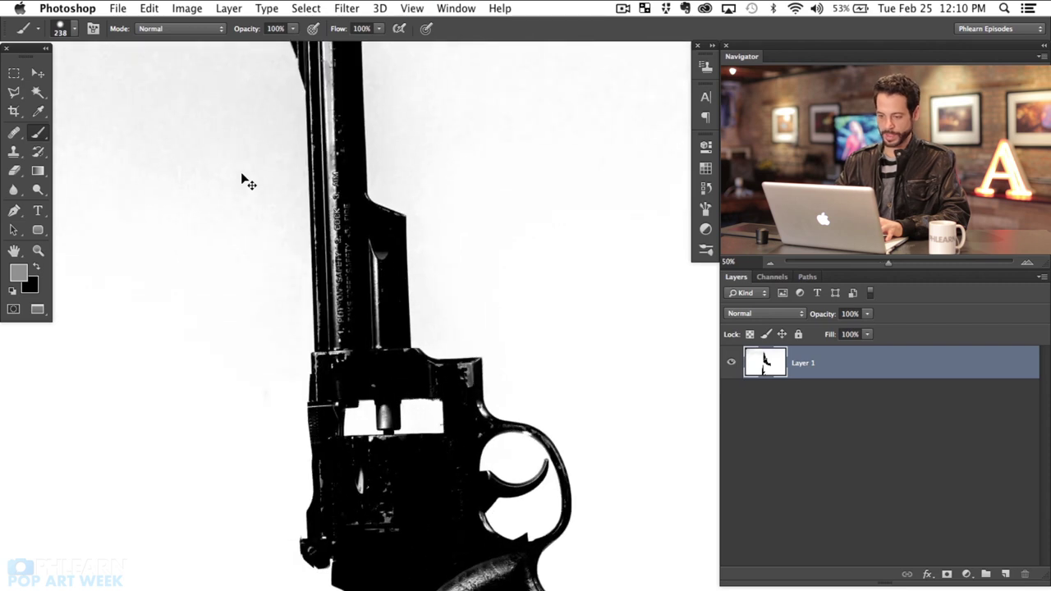
scroll(376, 402, "up", 5)
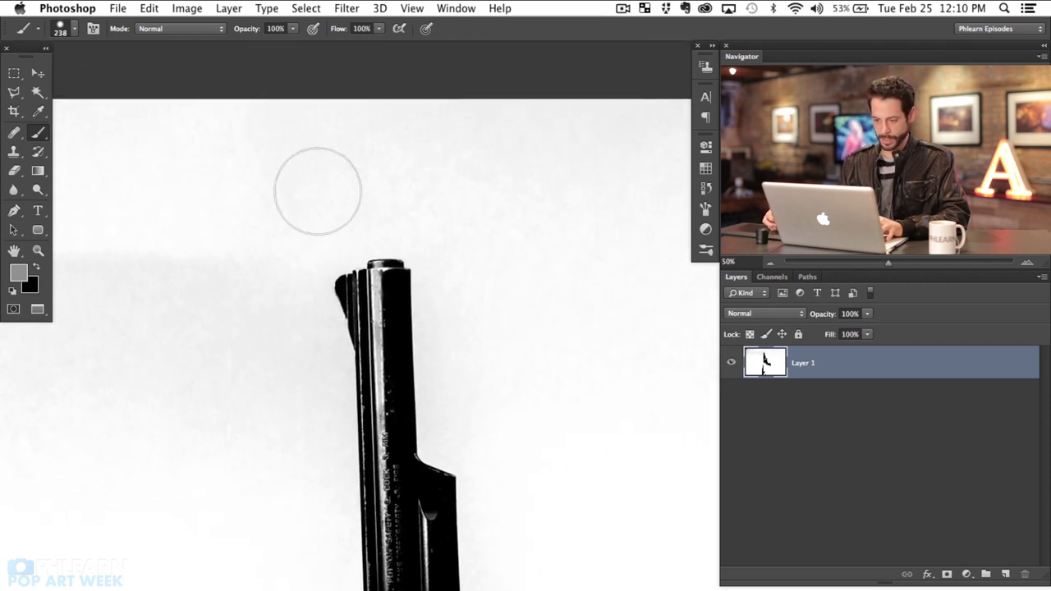
key("d")
key("x")
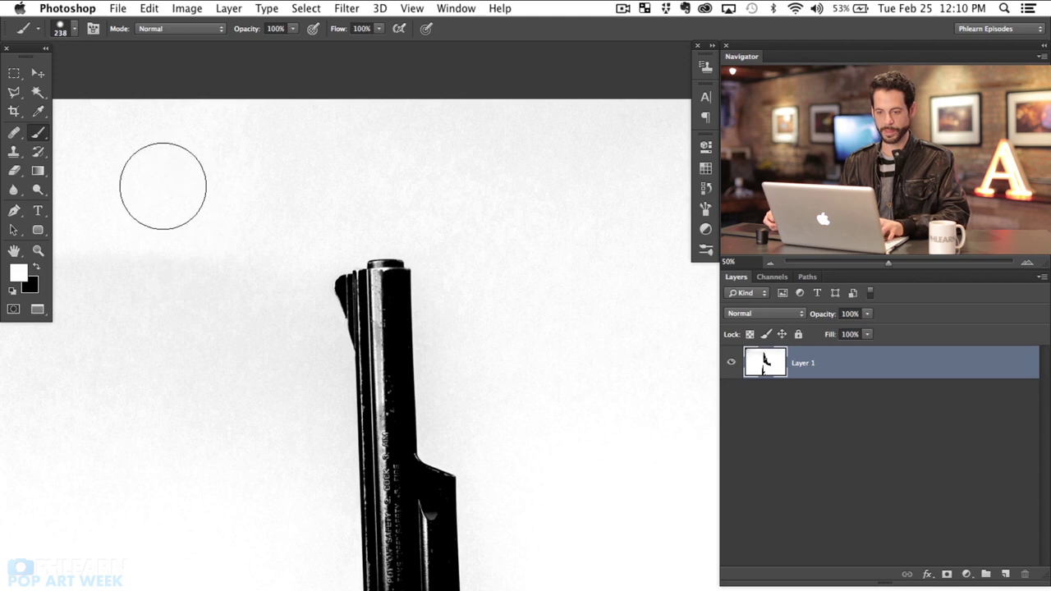
- Undo a white test stroke over the barrel and set the brush's blending mode to Overlay
mouse_move(207, 296)
left_mouse_down()
mouse_move(232, 364)
mouse_move(432, 247)
mouse_move(347, 298)
mouse_move(337, 357)
left_mouse_up()
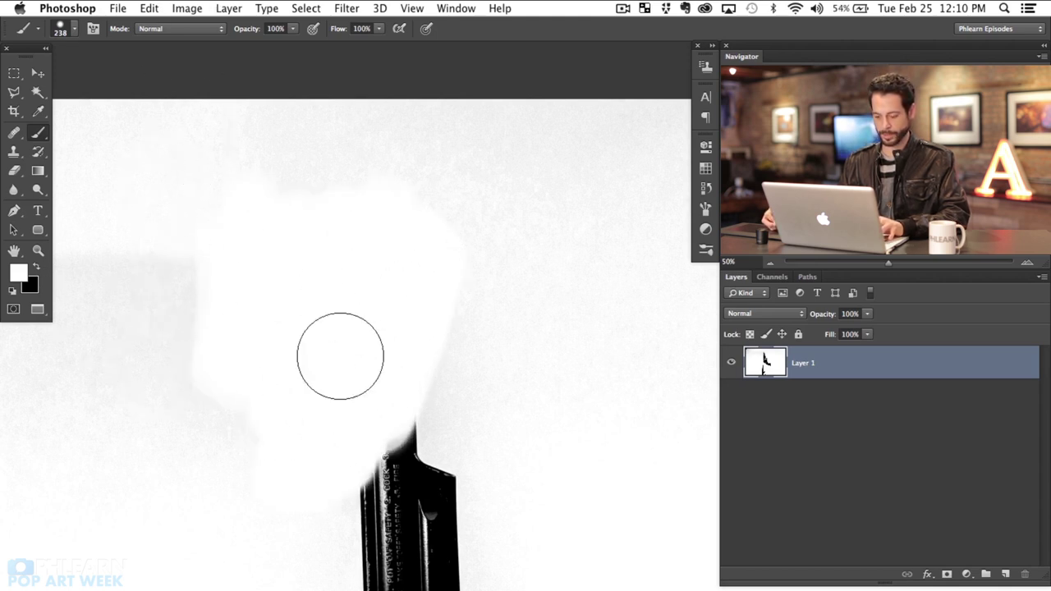
key("super+z")
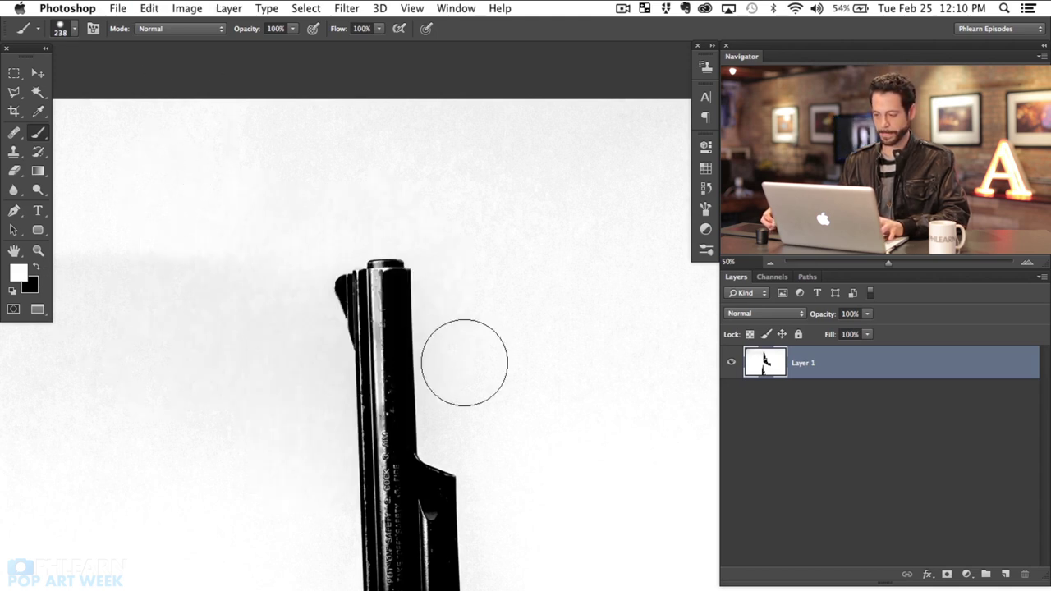
left_click(174, 29)
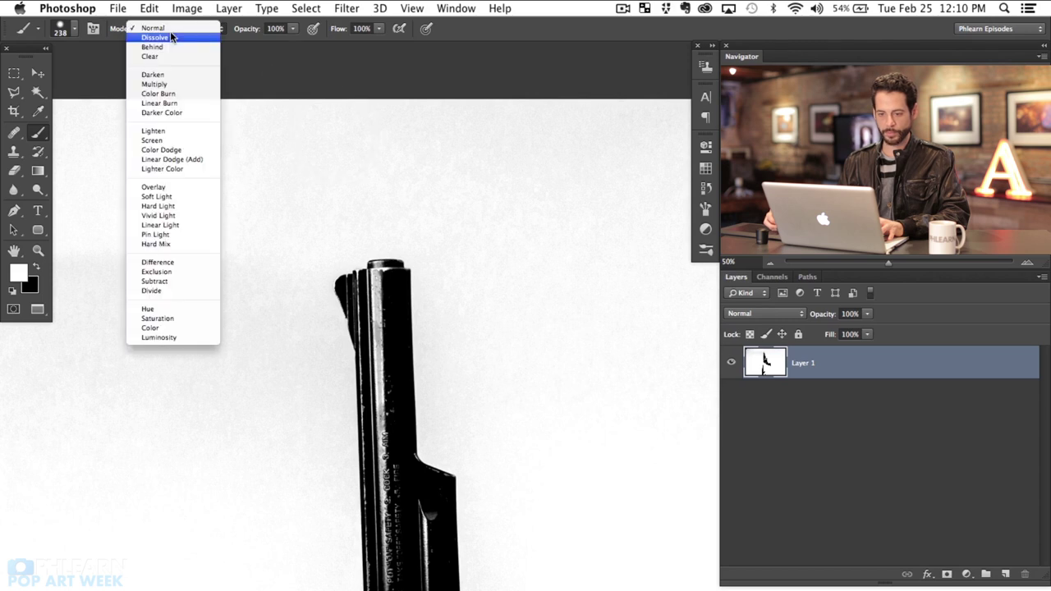
left_click(196, 187)
- Try painting white in Overlay mode around the gun's barrel and frame, then undo the strokes
mouse_move(319, 222)
left_mouse_down()
mouse_move(352, 237)
mouse_move(379, 377)
mouse_move(424, 386)
mouse_move(352, 419)
mouse_move(331, 467)
mouse_move(323, 410)
mouse_move(285, 455)
mouse_move(301, 294)
mouse_move(408, 222)
mouse_move(389, 458)
mouse_move(458, 435)
mouse_move(452, 513)
mouse_move(446, 356)
mouse_move(410, 277)
mouse_move(351, 252)
mouse_move(321, 418)
left_mouse_up()
scroll(328, 353, "down", 5)
mouse_move(333, 294)
left_mouse_down()
mouse_move(444, 394)
mouse_move(440, 589)
mouse_move(575, 493)
left_mouse_up()
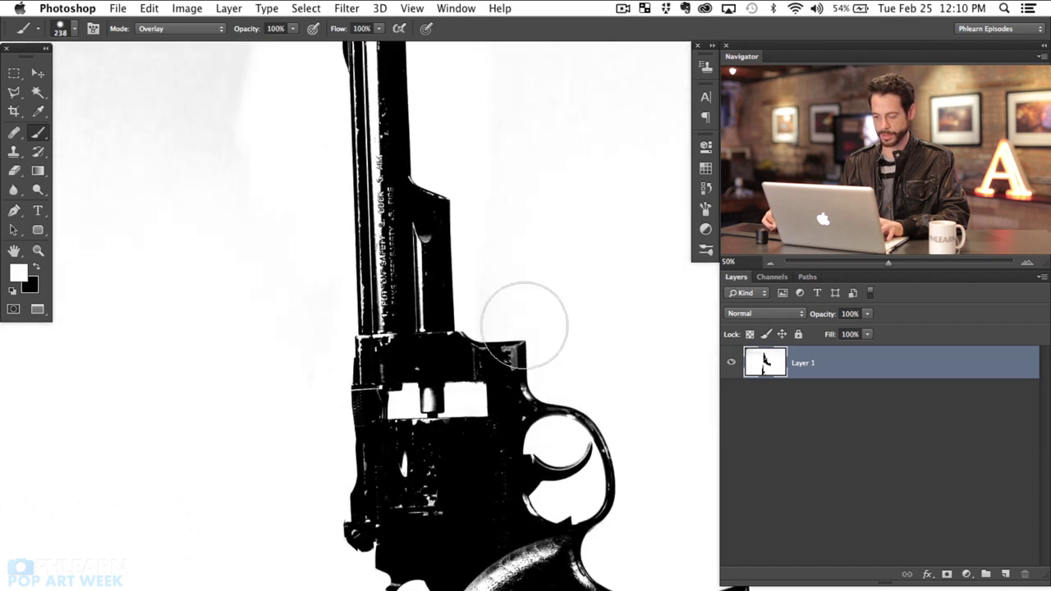
key("super+z")
key("super+z")
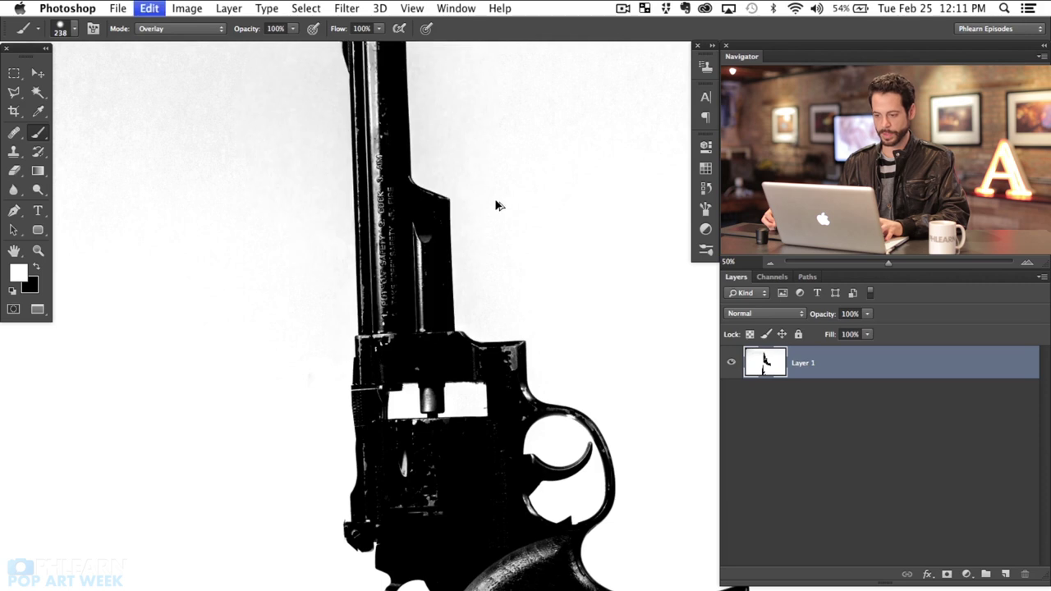
- Enlarge the brush to 542 and paint white in Overlay mode over the grey backdrop around the barrel and frame
scroll(495, 205, "up", 5)
key("super+minus")
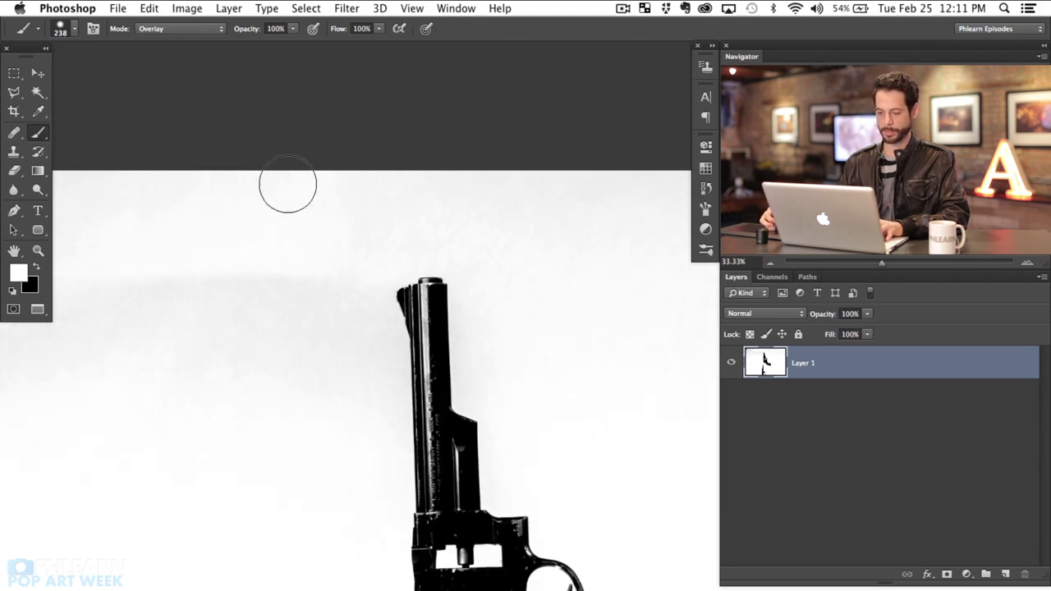
scroll(287, 184, "down", 3)
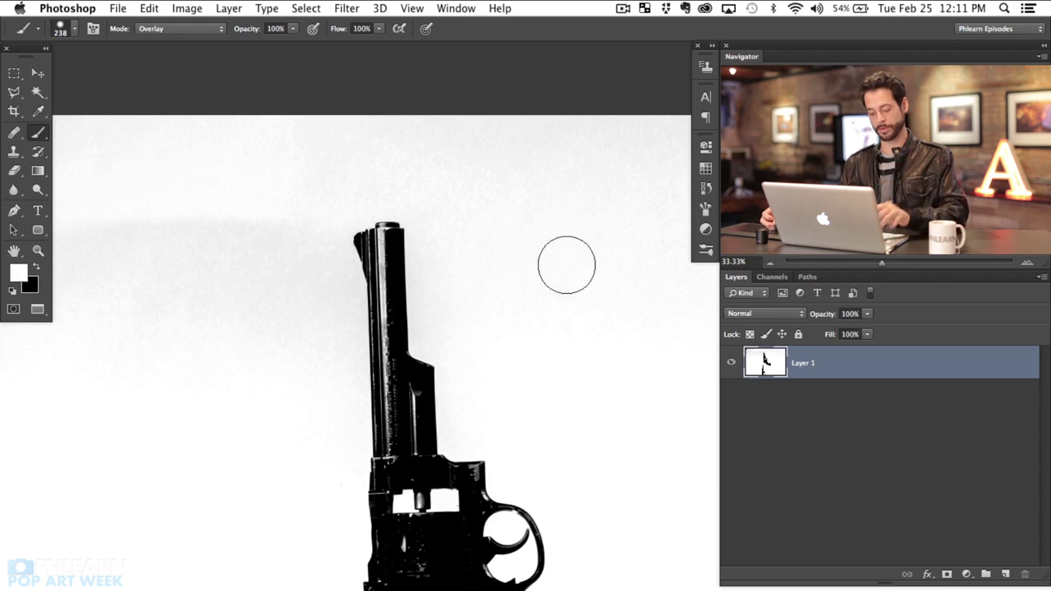
left_click_drag(383, 329, 460, 328)
mouse_move(361, 247)
left_mouse_down()
mouse_move(392, 210)
mouse_move(389, 337)
mouse_move(441, 465)
mouse_move(501, 542)
left_mouse_up()
mouse_move(482, 137)
left_mouse_down()
mouse_move(328, 299)
mouse_move(315, 352)
mouse_move(334, 268)
mouse_move(301, 157)
mouse_move(246, 388)
mouse_move(165, 492)
mouse_move(378, 261)
mouse_move(520, 176)
mouse_move(580, 296)
mouse_move(635, 215)
left_mouse_up()
left_click_drag(153, 432, 112, 301)
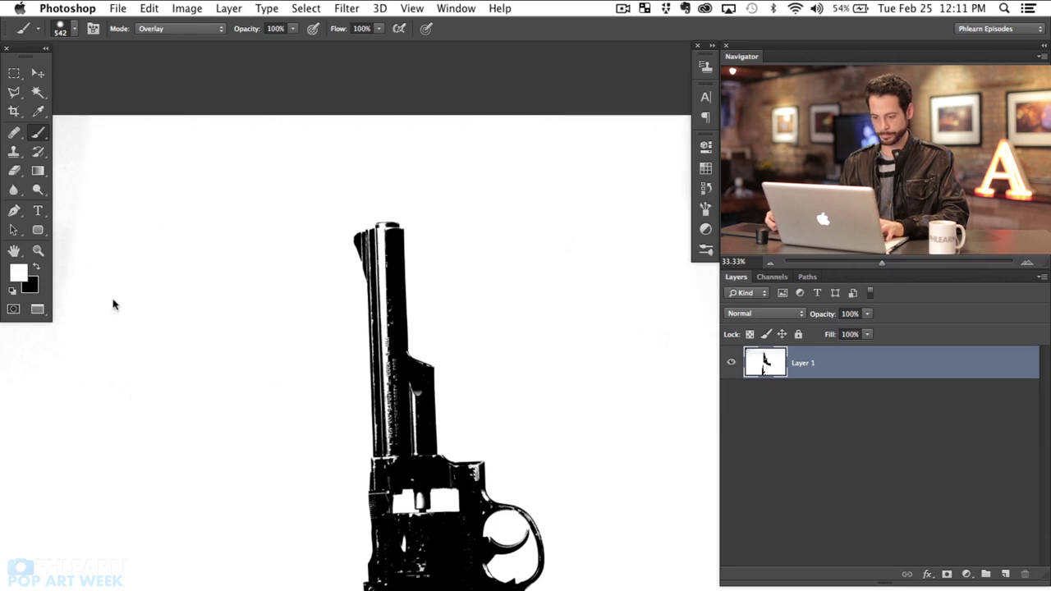
- Set the brush's blending mode back to Normal
scroll(265, 213, "down", 5)
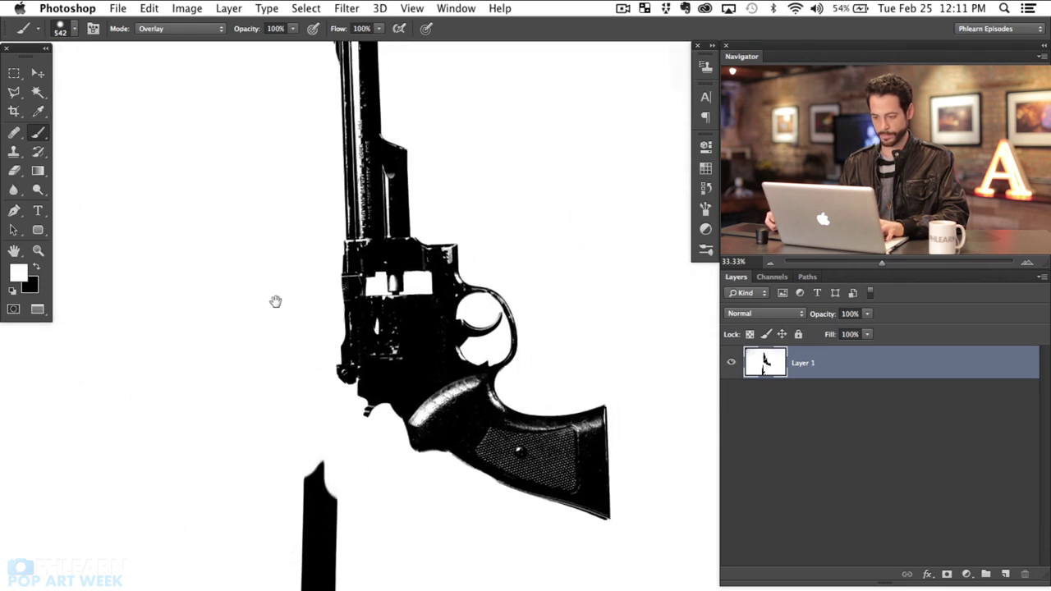
scroll(275, 301, "up", 5)
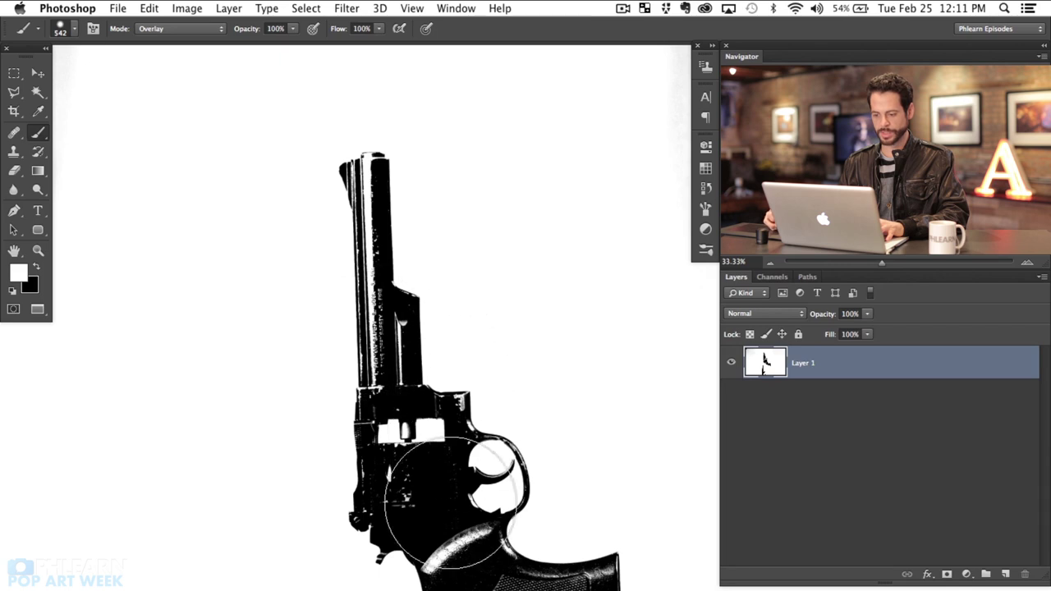
scroll(553, 280, "down", 3)
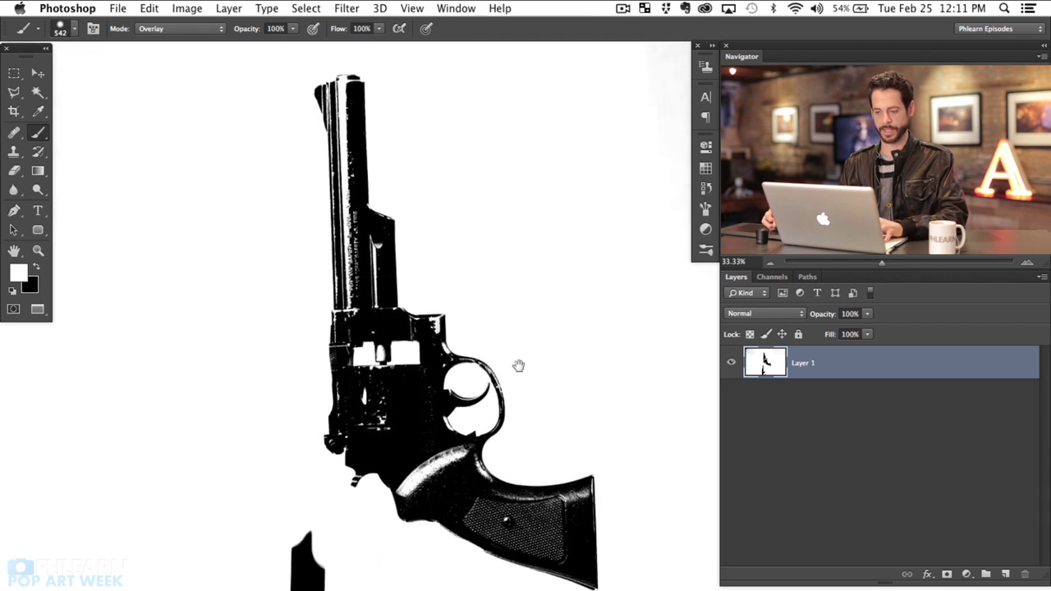
scroll(518, 366, "up", 1)
left_click_drag(515, 339, 518, 328)
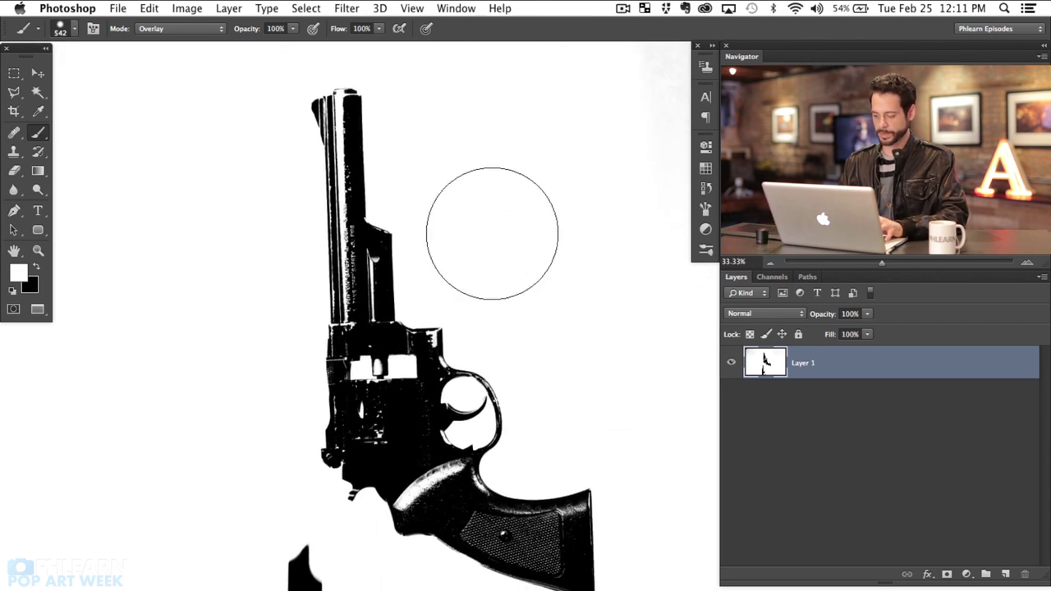
key("super+minus")
scroll(590, 103, "right", 5)
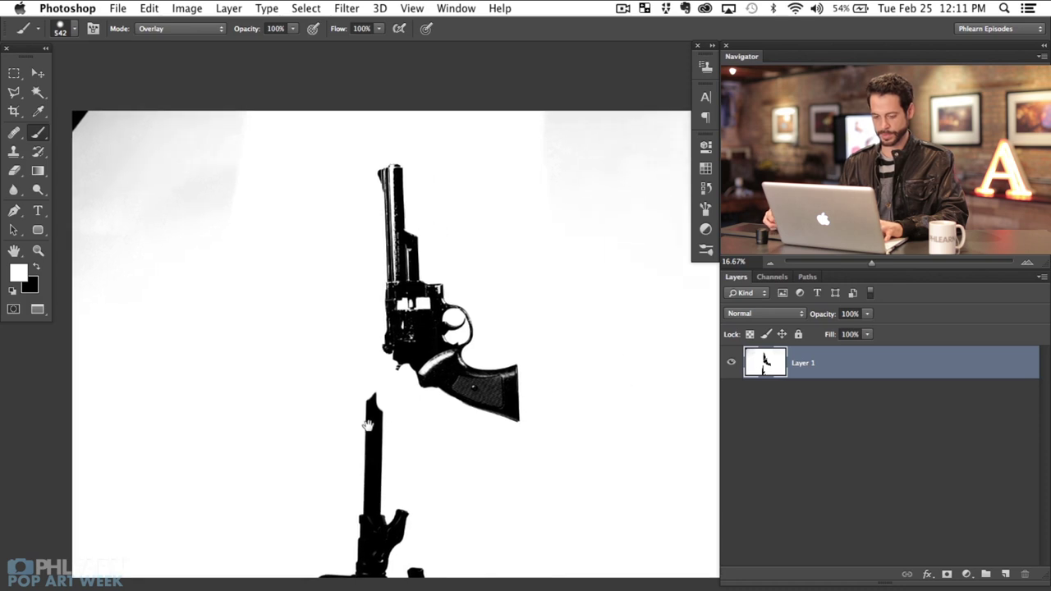
left_click(200, 30)
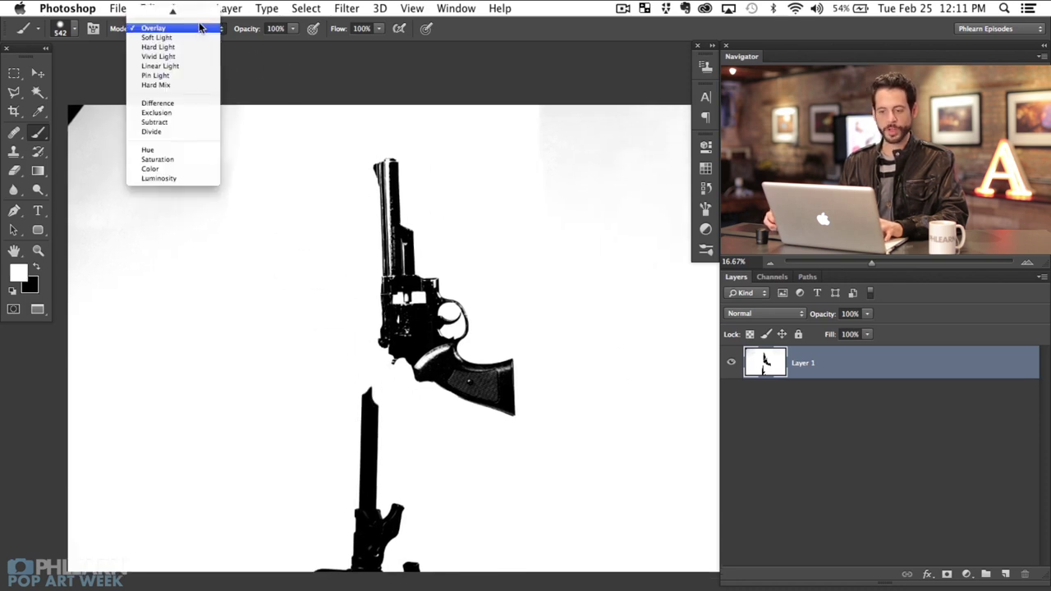
left_click(187, 30)
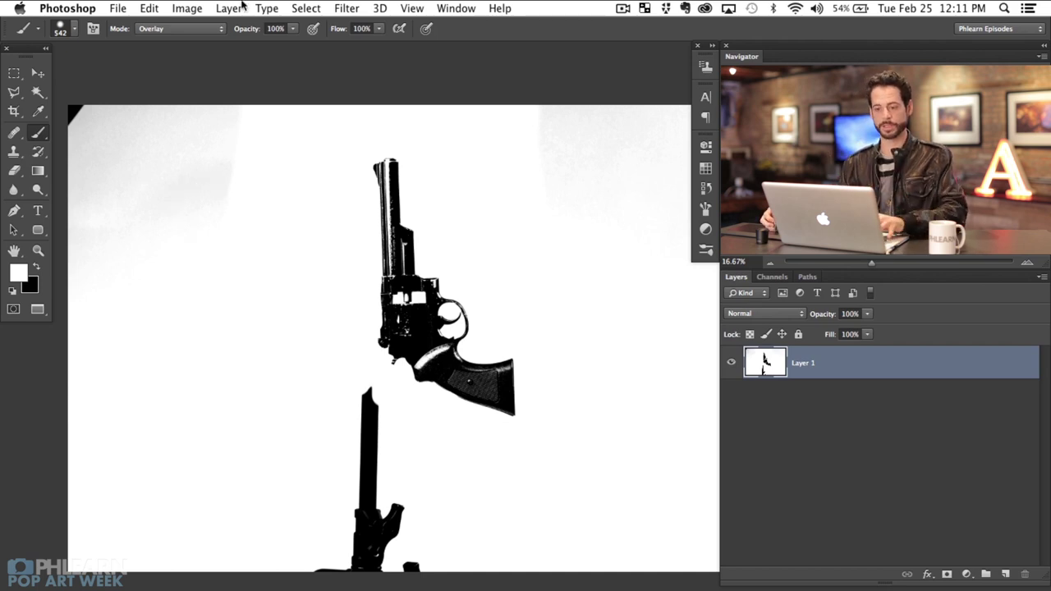
left_click(210, 30)
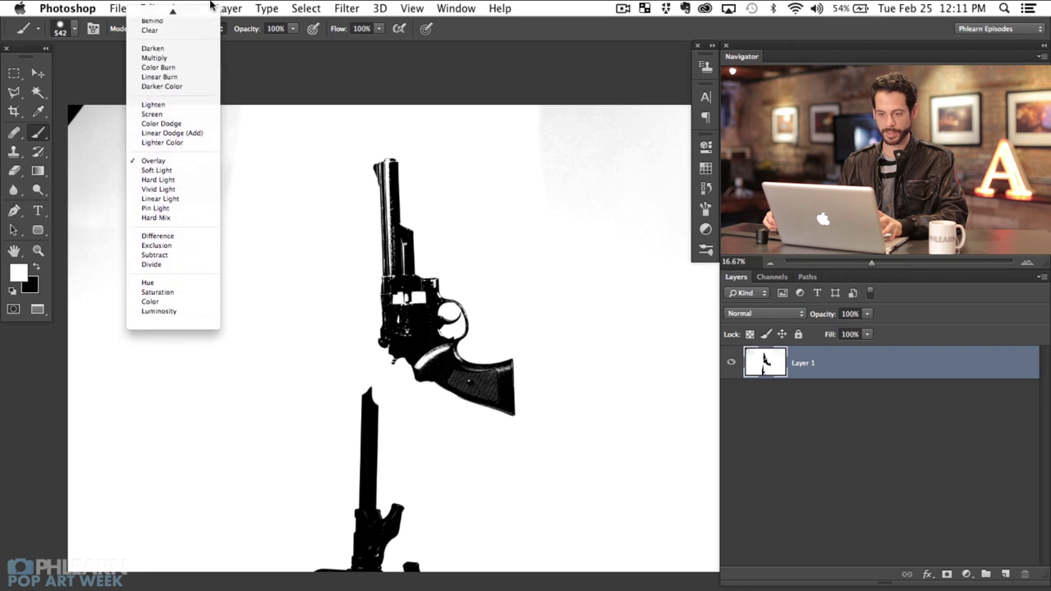
left_click(200, 16)
- Enlarge the brush to 946 and paint white over the remaining grey backdrop, the dark corner and the leftover stand
left_click_drag(235, 164, 279, 165)
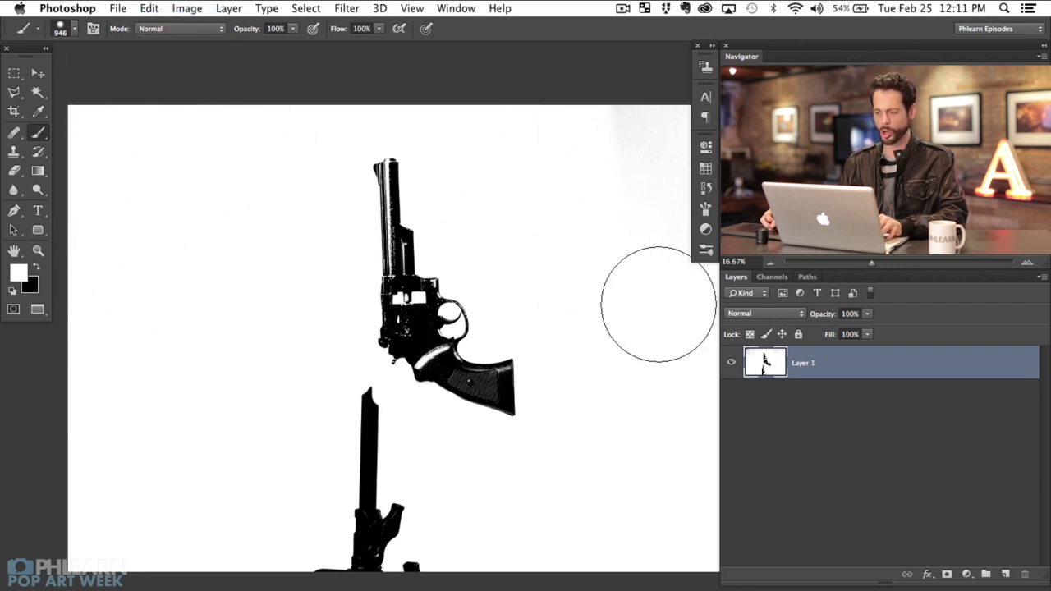
left_click_drag(669, 211, 577, 181)
left_click_drag(286, 446, 263, 446)
mouse_move(279, 395)
left_mouse_down()
mouse_move(270, 370)
mouse_move(276, 402)
mouse_move(278, 362)
mouse_move(275, 447)
mouse_move(320, 455)
left_mouse_up()
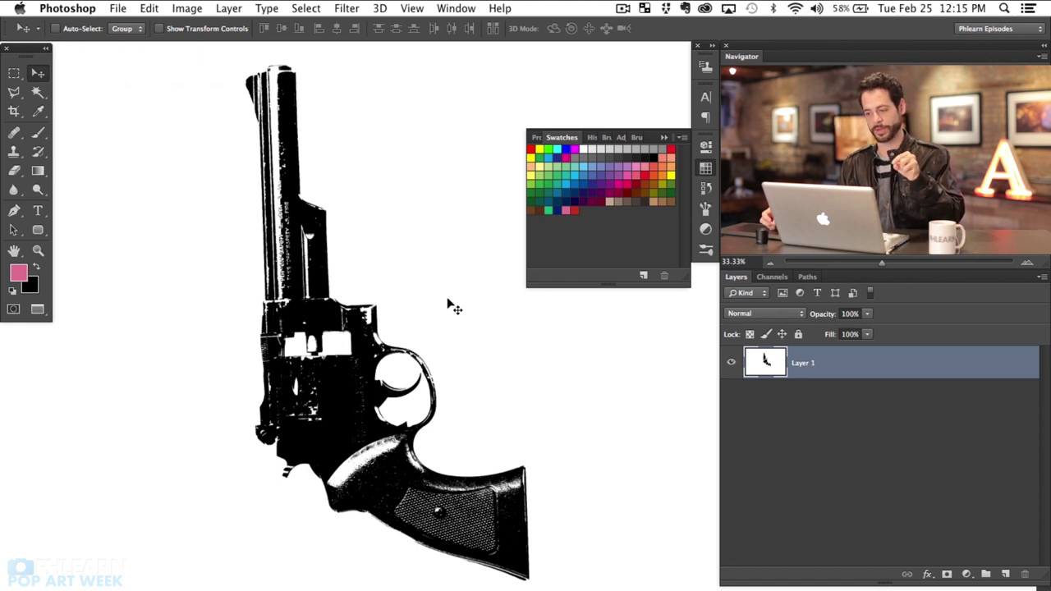
- Select the black tones of the gun with Color Range at a Fuzziness of 77
left_click(706, 170)
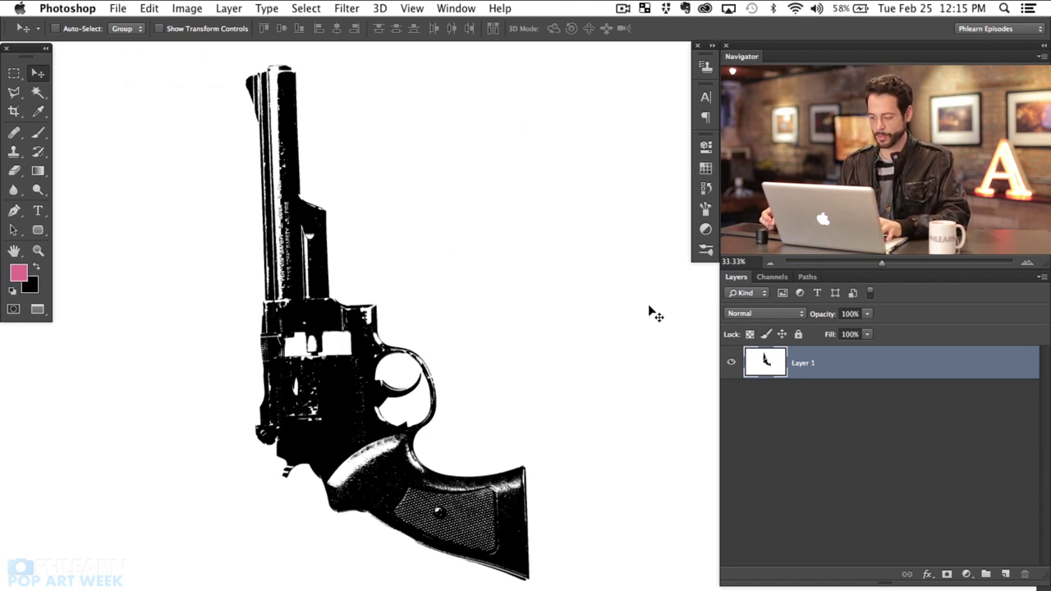
left_click(310, 7)
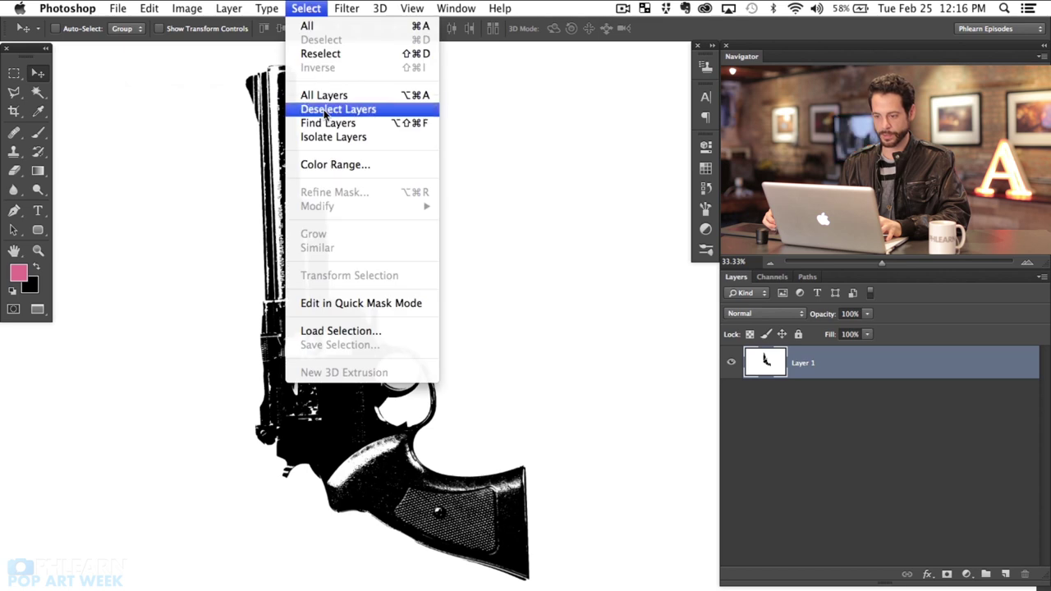
left_click(335, 165)
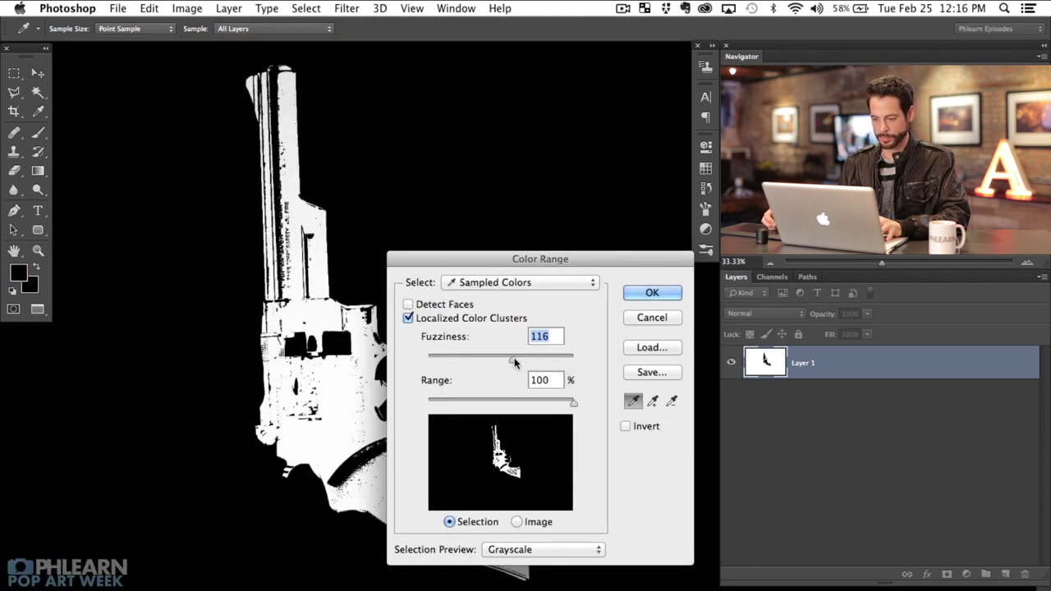
left_click_drag(507, 359, 483, 358)
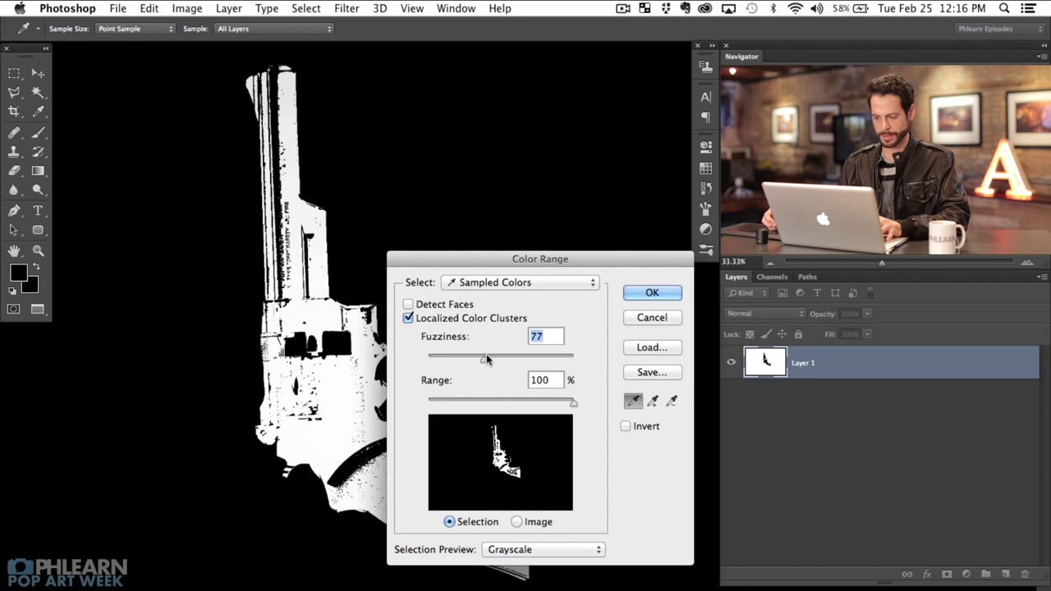
left_click(652, 293)
- Copy the selected black gun onto its own layer and move it beside the original gun
key("v")
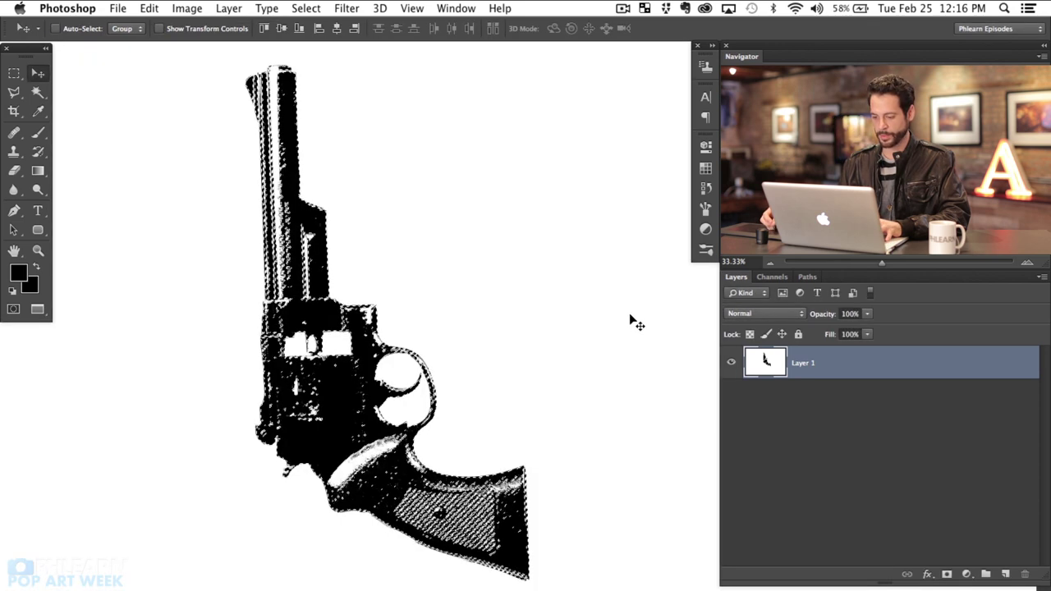
key("ctrl+j")
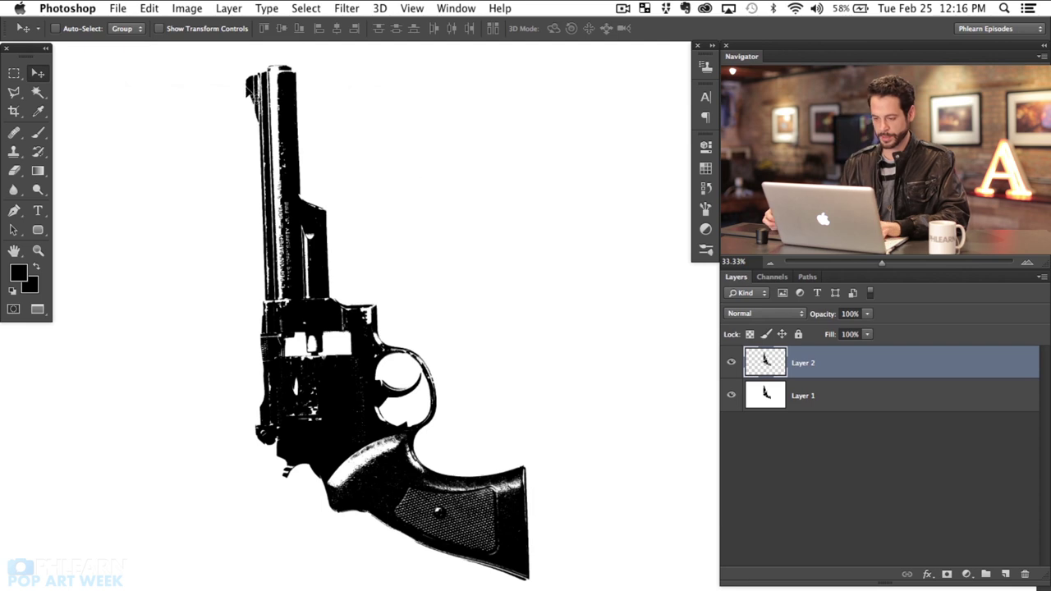
left_click_drag(462, 275, 609, 286)
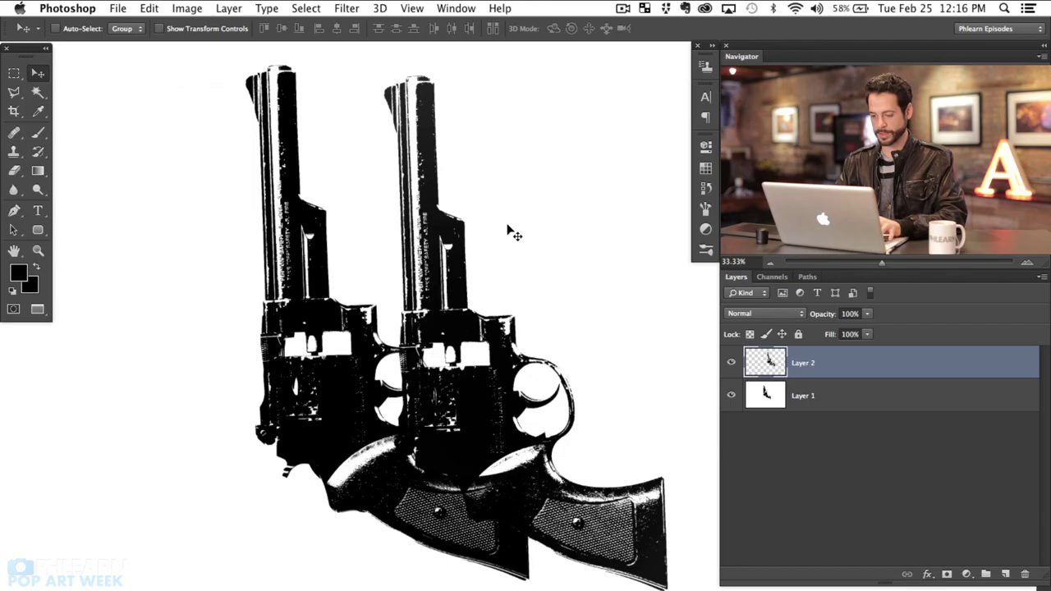
key("super+minus")
scroll(340, 361, "right", 5)
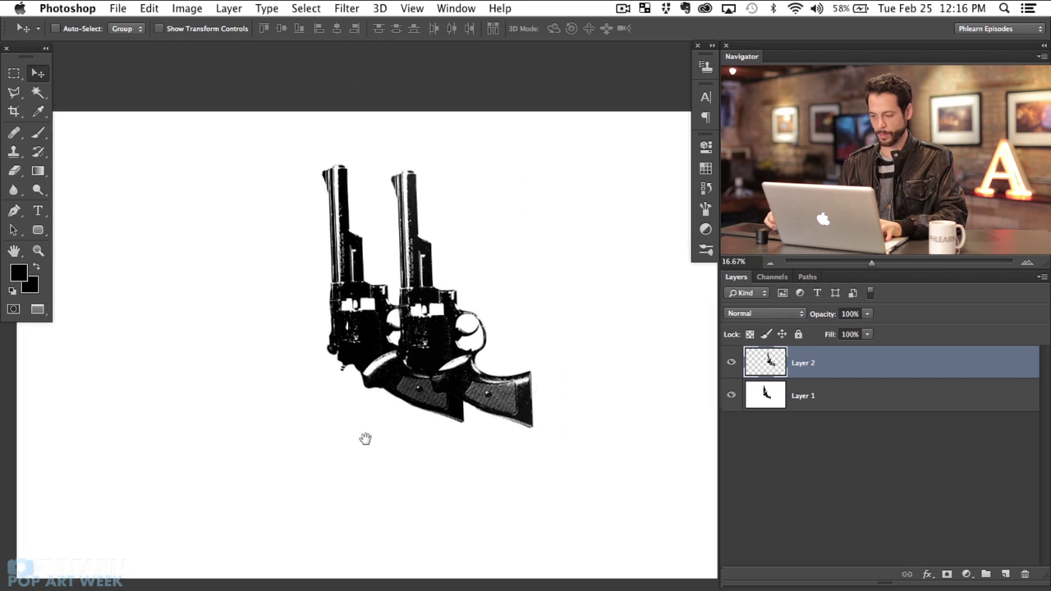
- Create a new layer beneath the cut-out gun layer and fill it with the saved pink swatch
left_click(706, 169)
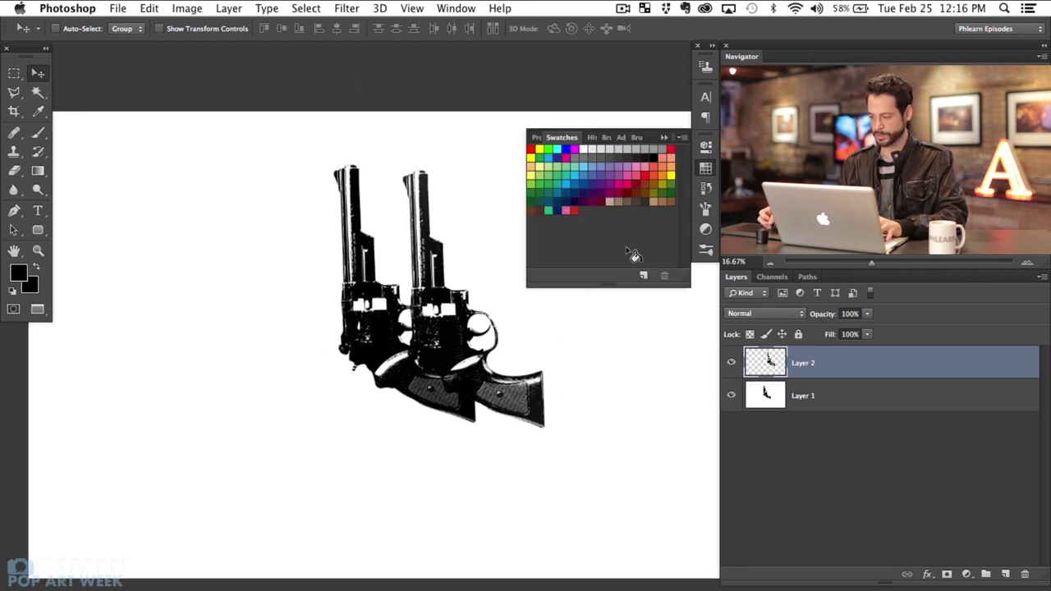
left_click(1006, 574, "ctrl")
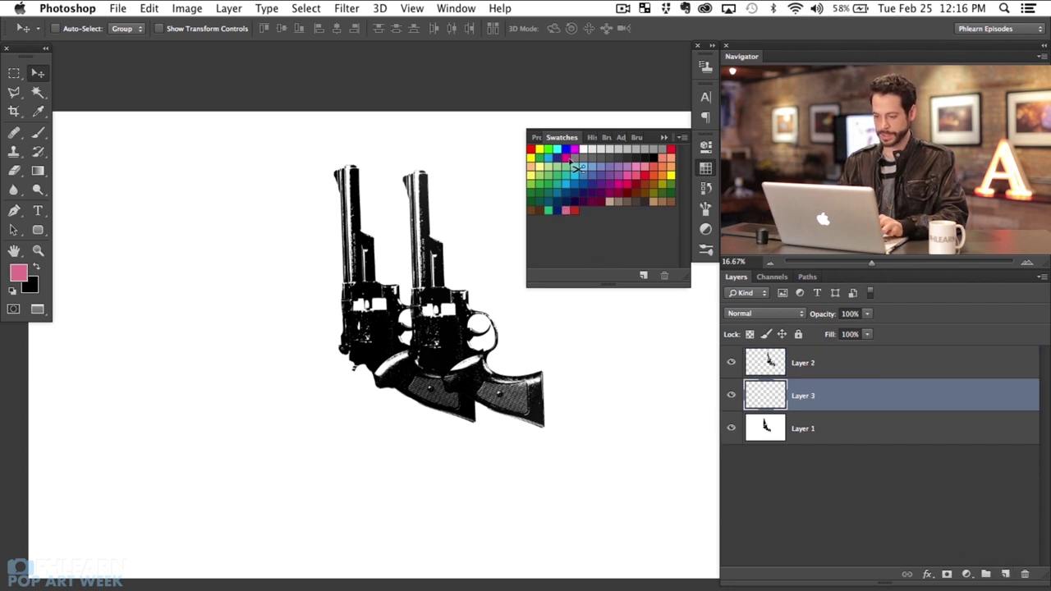
key("alt+BackSpace")
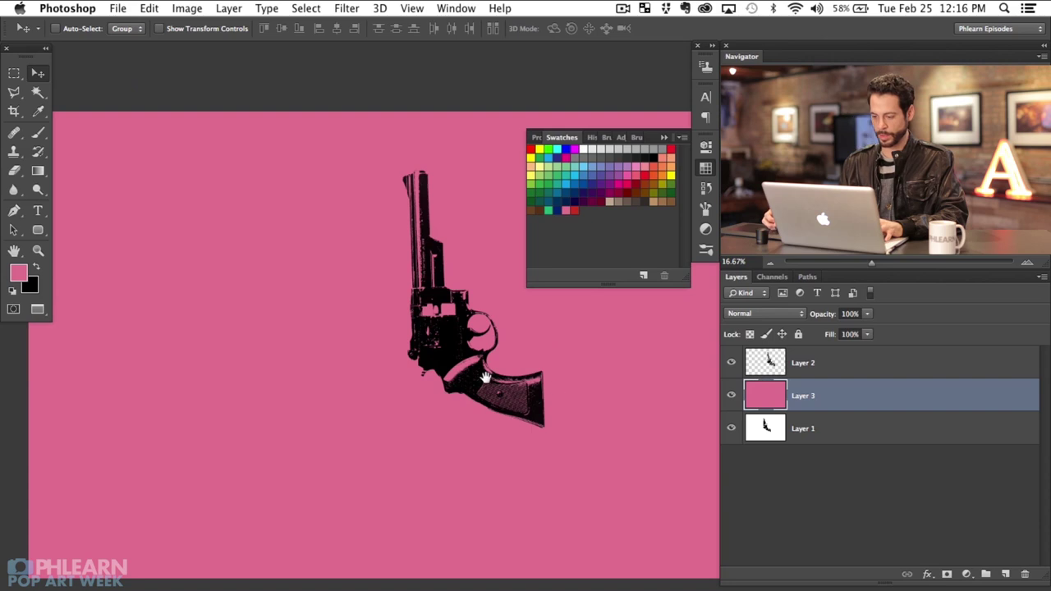
- Check the cut-out gun by toggling Layer 2's visibility, then move the gun toward the centre of the pink background
left_click_drag(485, 377, 460, 354)
left_click(731, 362)
left_click(731, 362)
left_click(816, 364)
key("super+plus")
key("super+plus")
key("super+plus")
key("super+minus")
key("super+minus")
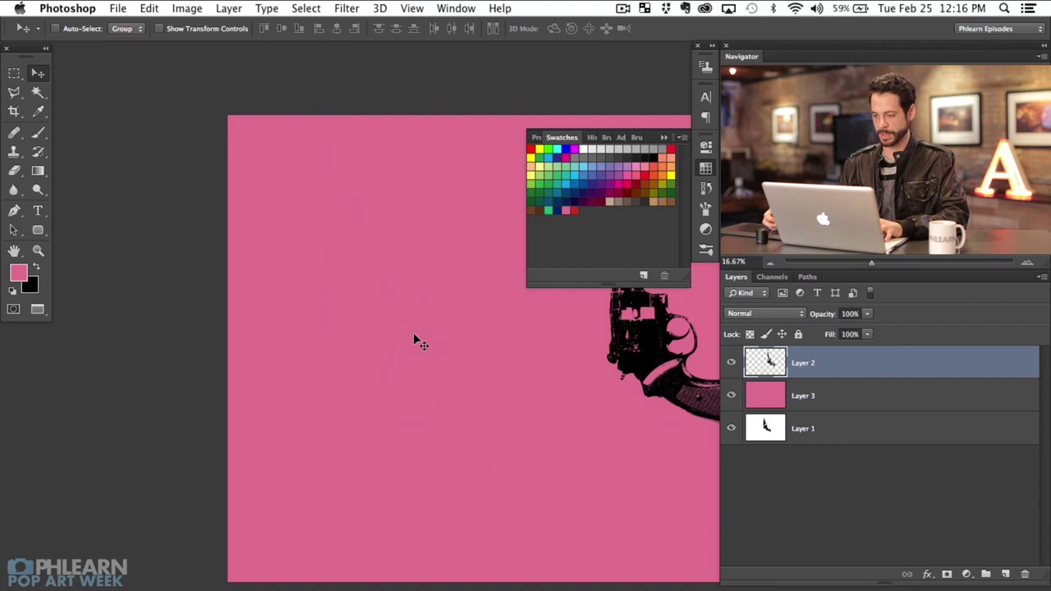
key("super+minus")
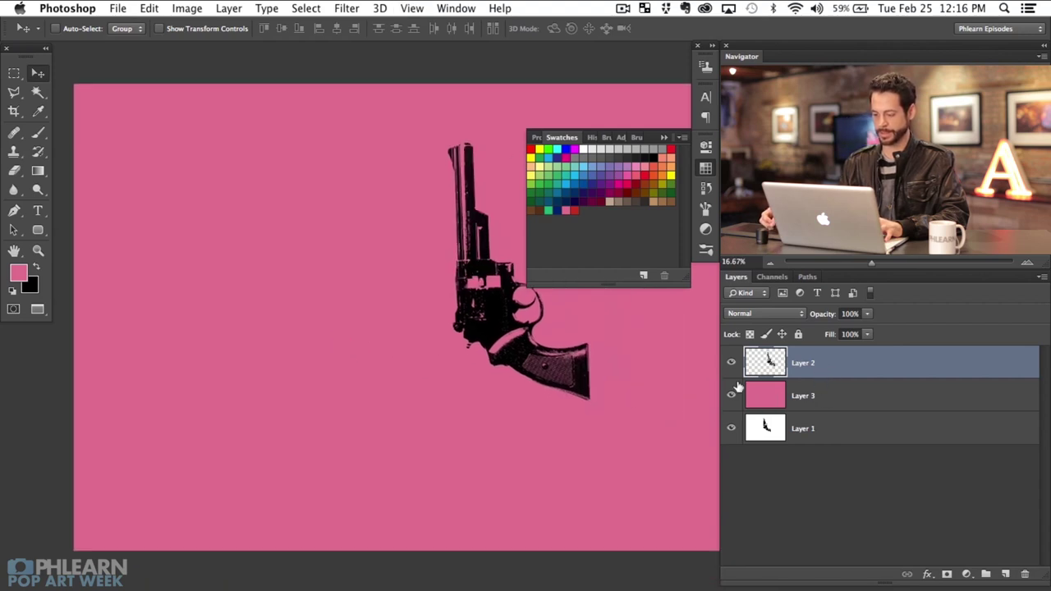
left_click_drag(495, 370, 427, 378)
left_click(706, 168)
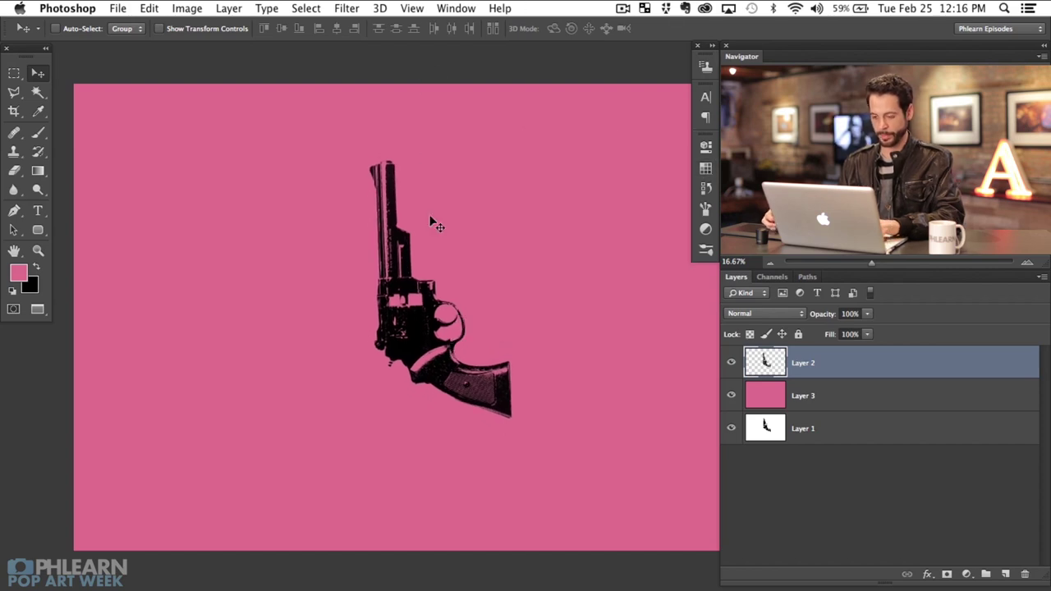
- Rotate the cut-out gun by about 92° with Free Transform and flip it horizontally so the barrel faces left
key("super+t")
left_click_drag(541, 298, 464, 372)
right_click(464, 371)
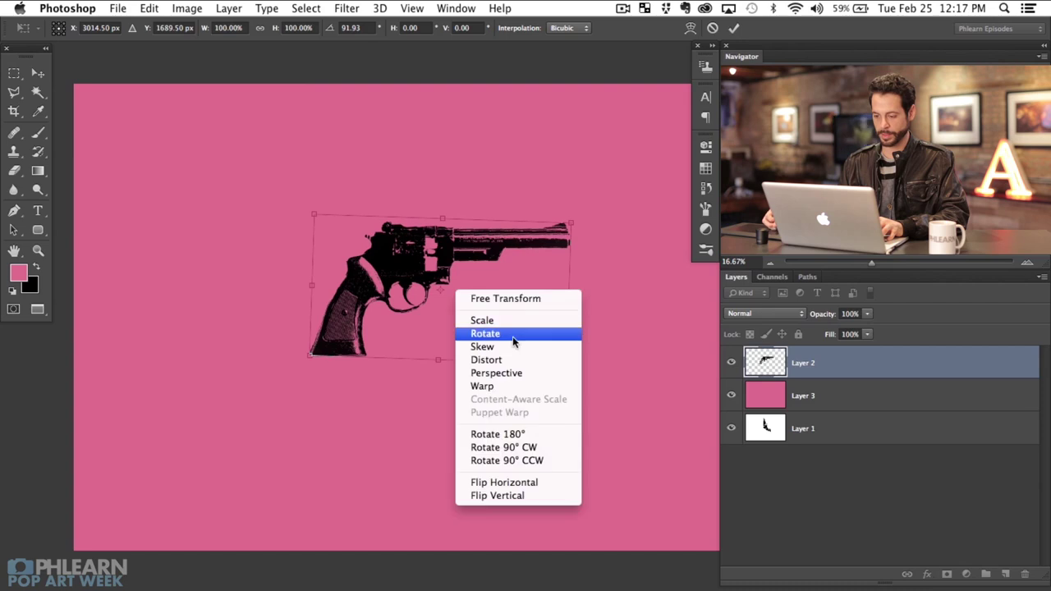
key("Escape")
right_click(524, 476)
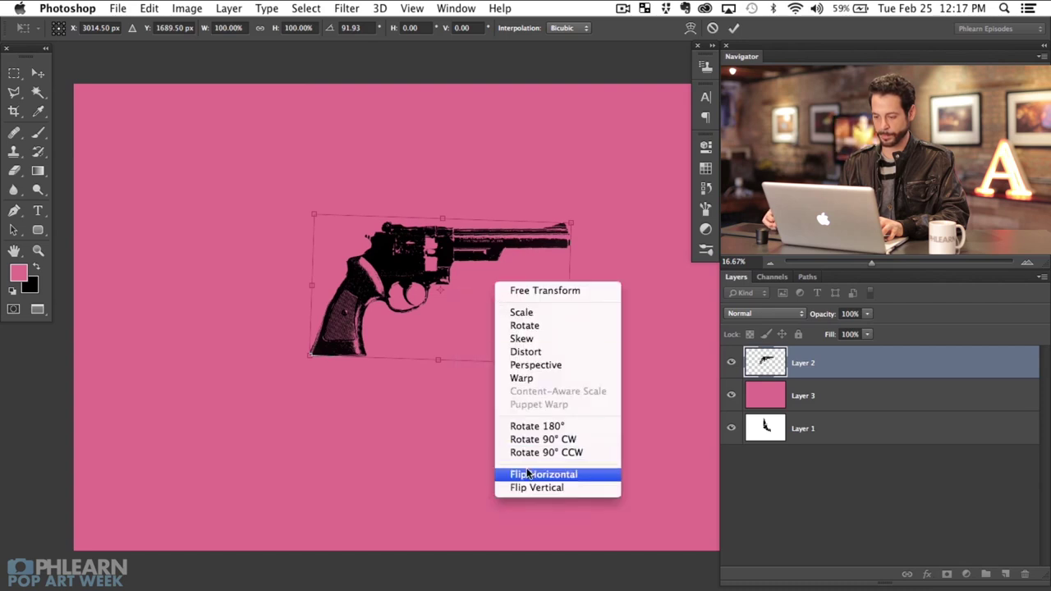
left_click(528, 475)
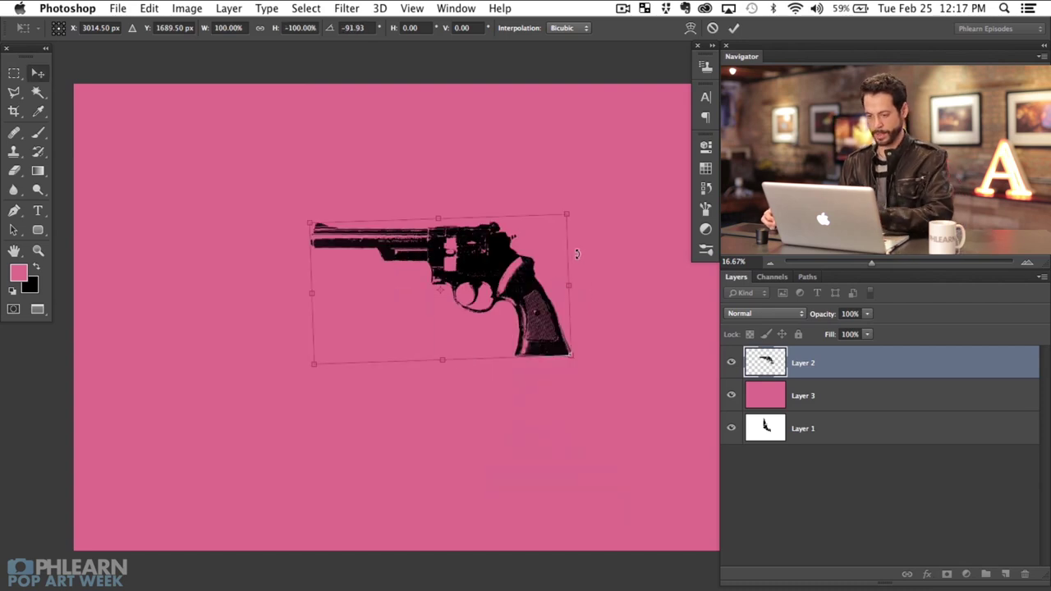
key("Return")
- Show the open documents as floating windows and arrange them to compare the gun image with the finished Warhol Gun.tif poster
key("super+minus")
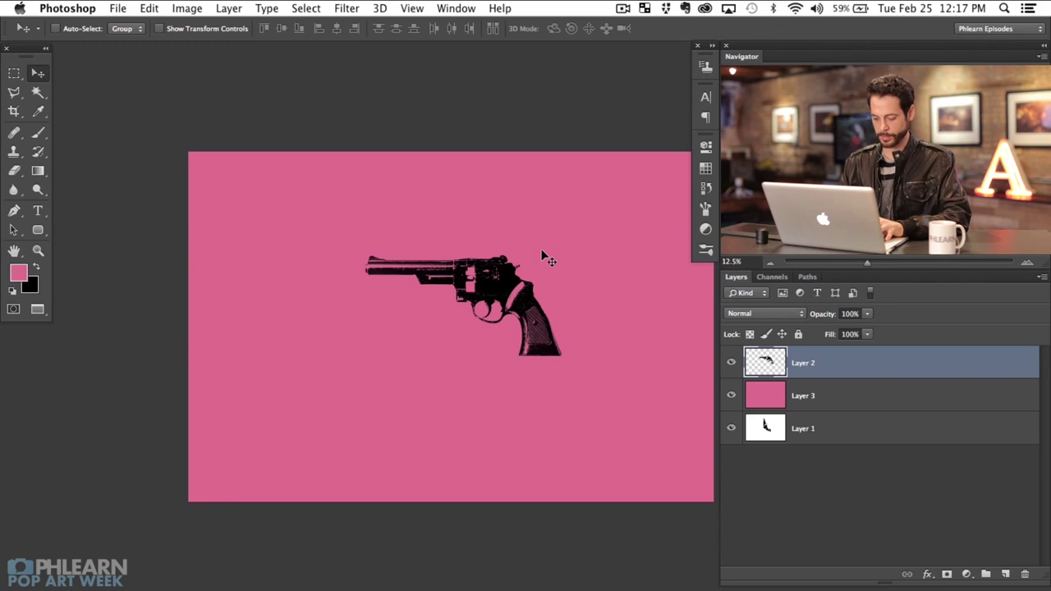
key("f")
key("f")
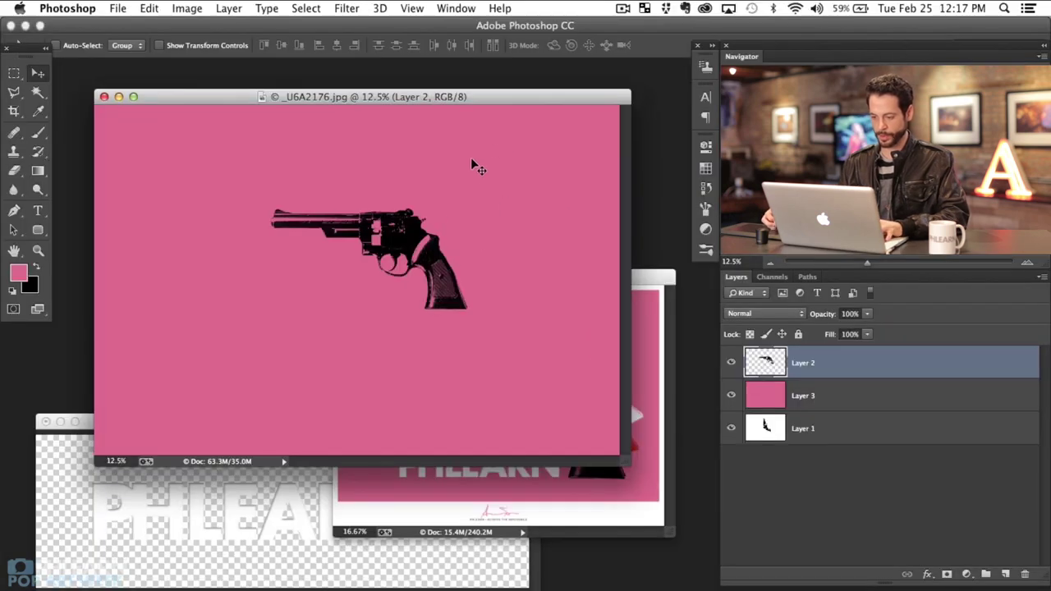
left_click(653, 295)
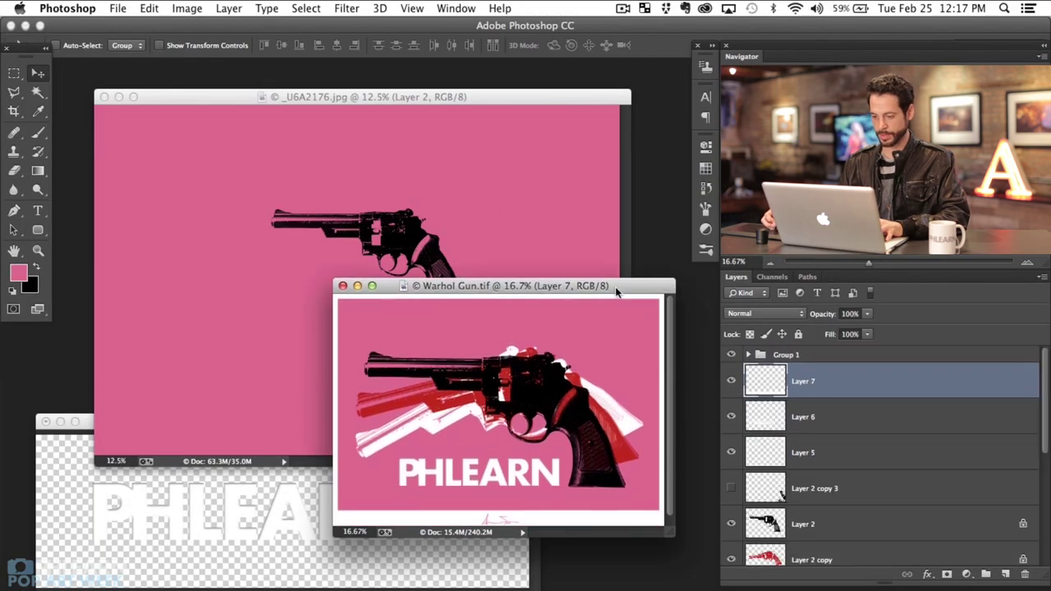
left_click_drag(615, 287, 640, 311)
left_click_drag(502, 100, 488, 91)
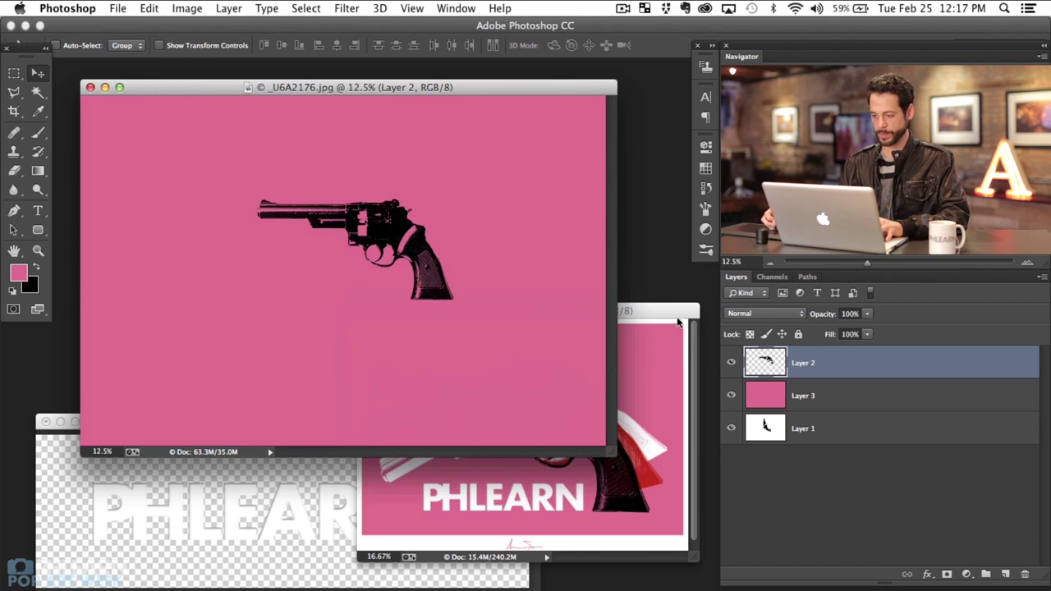
- Duplicate the gun layer and move the copy up and to the right of the original gun
key("super+j")
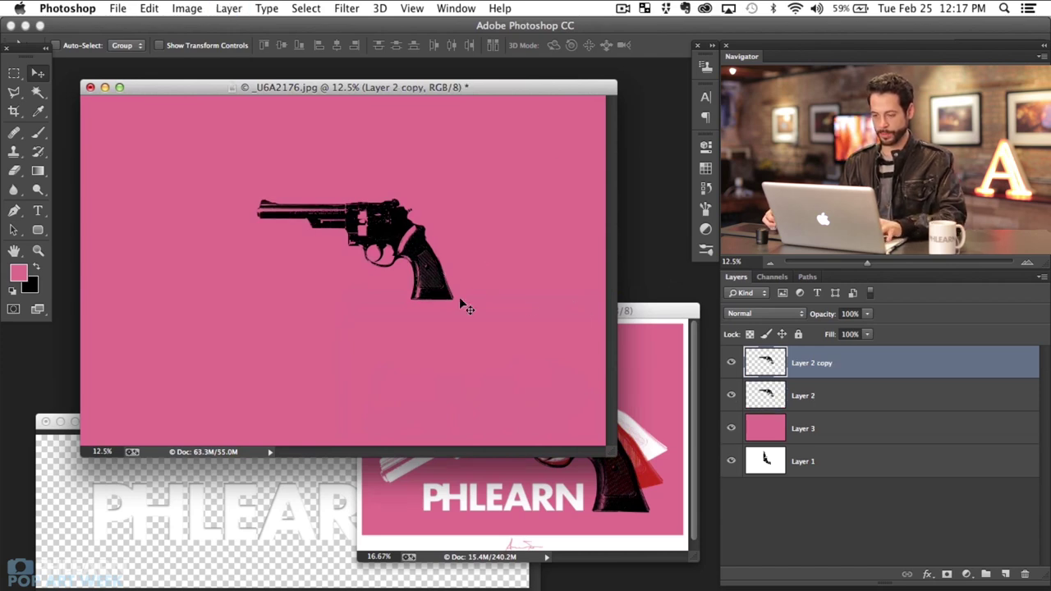
left_click_drag(484, 315, 597, 297)
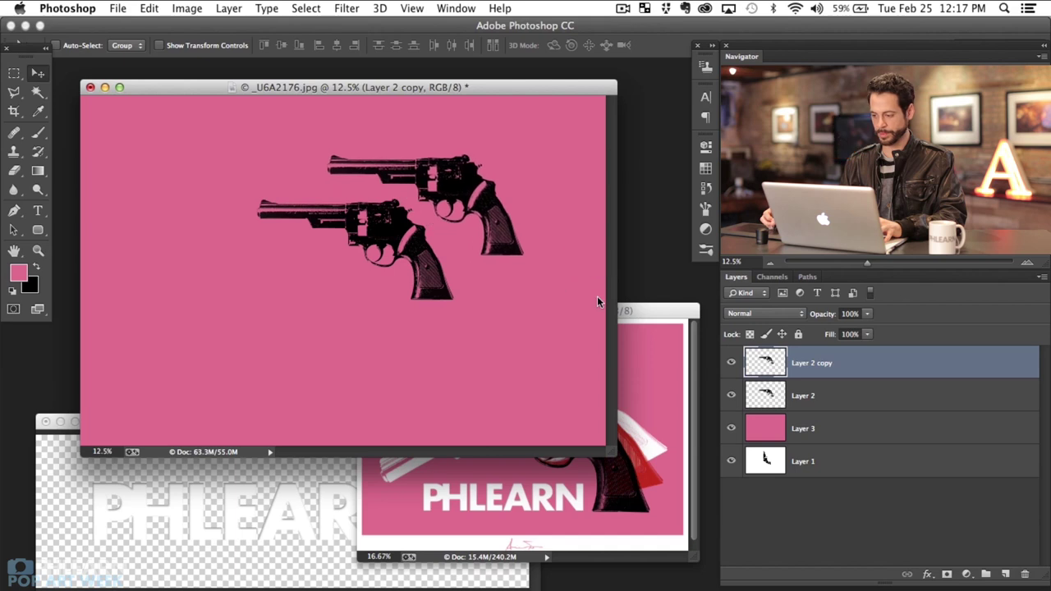
- Compare with the Warhol Gun.tif poster, then examine the duplicated gun in full-screen view by toggling its layer's visibility
left_click_drag(659, 310, 661, 321)
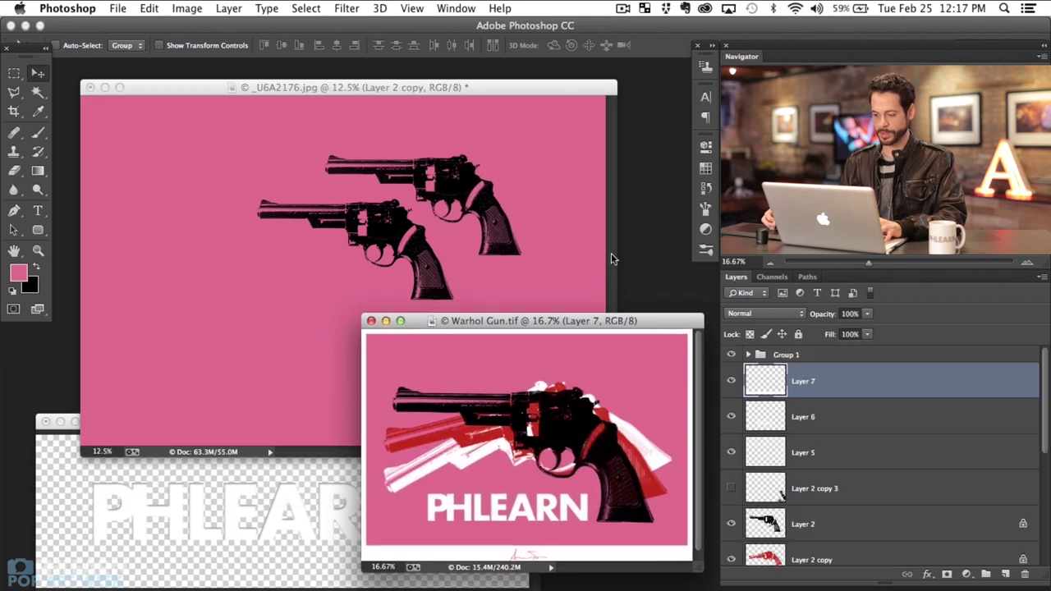
left_click(516, 90)
key("f")
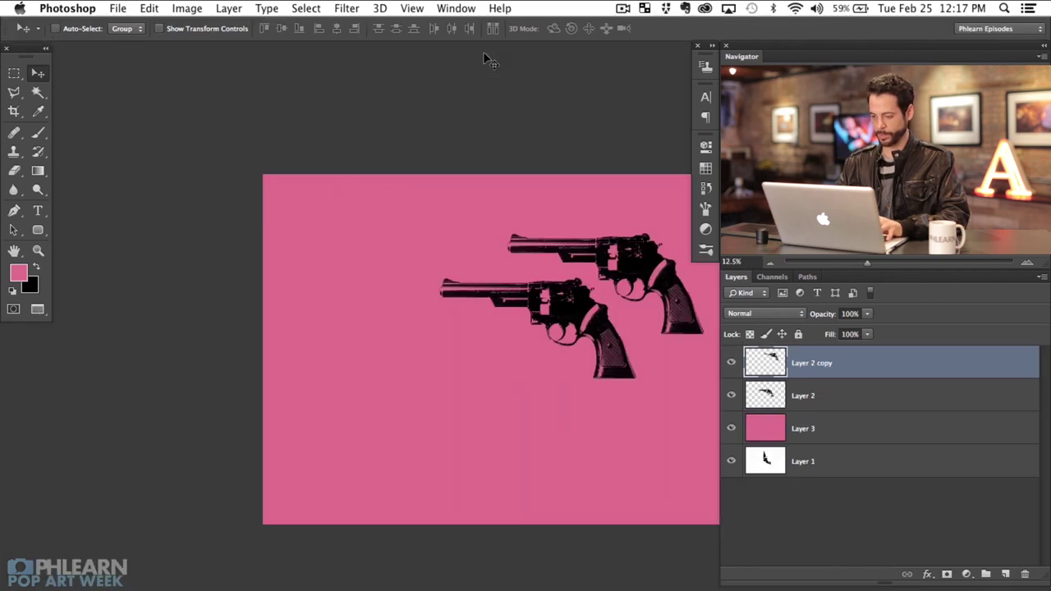
key("super+equal")
key("super+equal")
left_click_drag(489, 361, 377, 446)
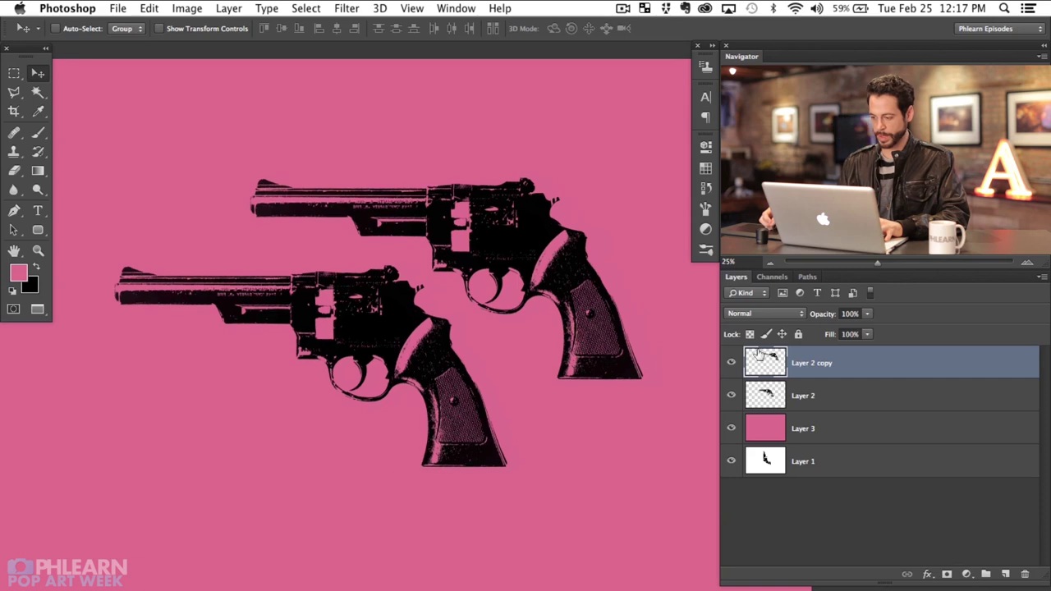
left_click(731, 364)
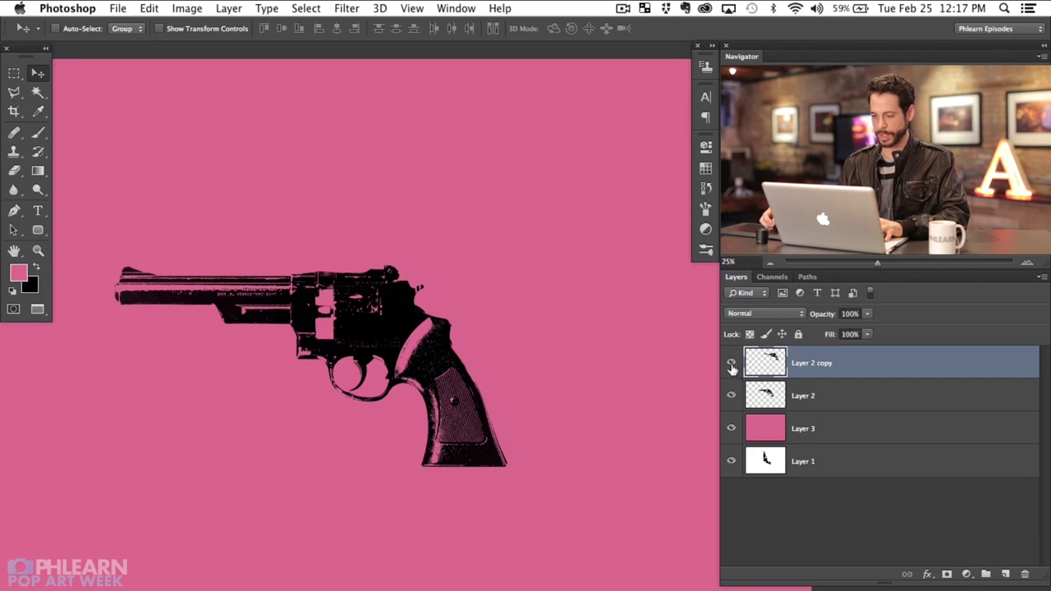
left_click(731, 363)
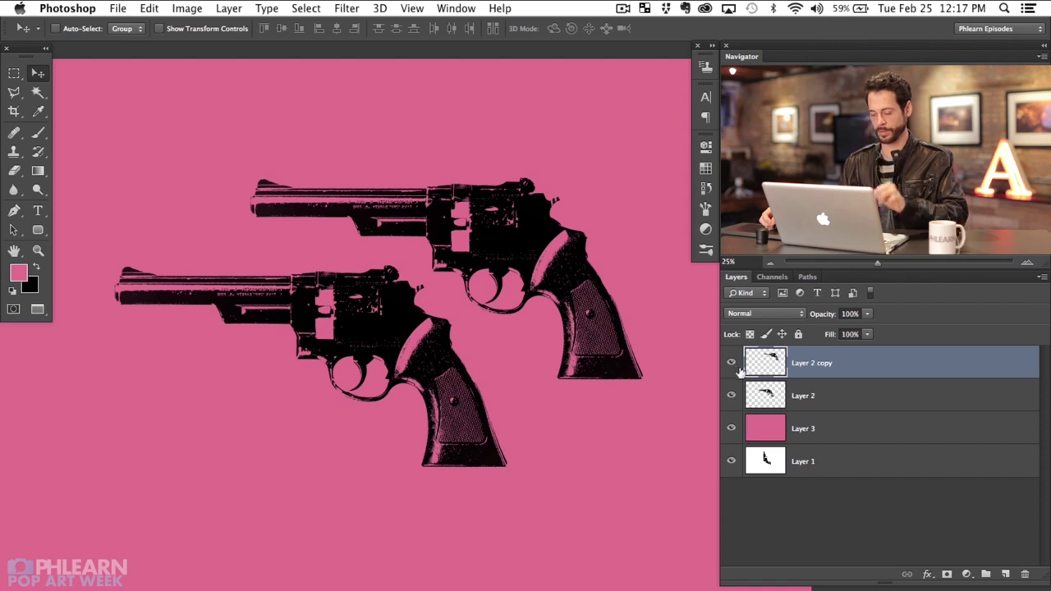
- Try painting vivid crimson brush strokes straight across the duplicated gun, then undo them
key("super+equal")
scroll(497, 304, "up", 4)
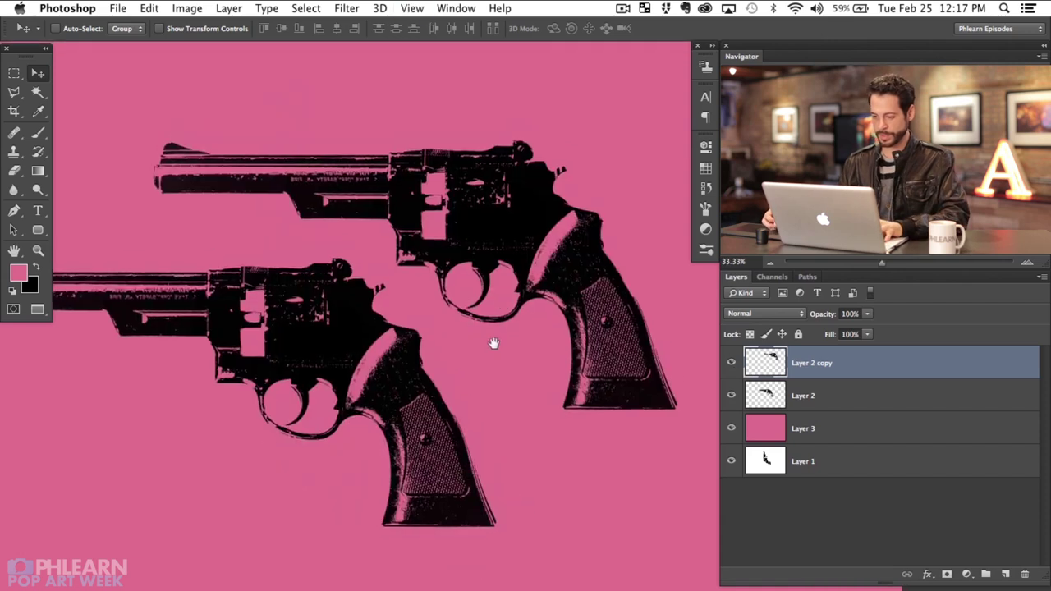
key("b")
left_click(17, 278)
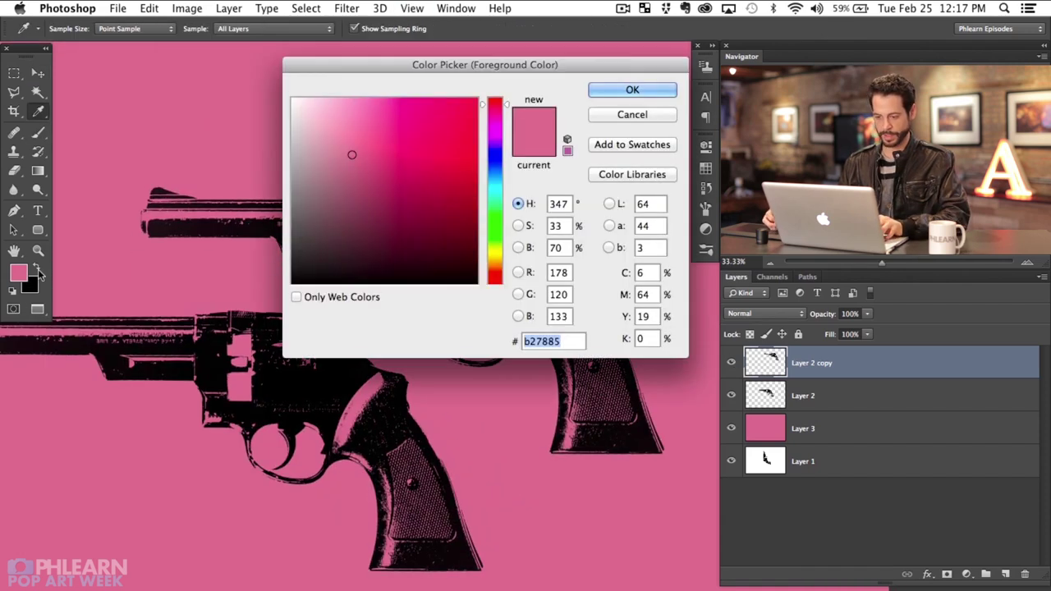
left_click(450, 119)
left_click(632, 88)
mouse_move(464, 115)
left_mouse_down()
mouse_move(442, 148)
mouse_move(657, 404)
mouse_move(612, 525)
left_mouse_up()
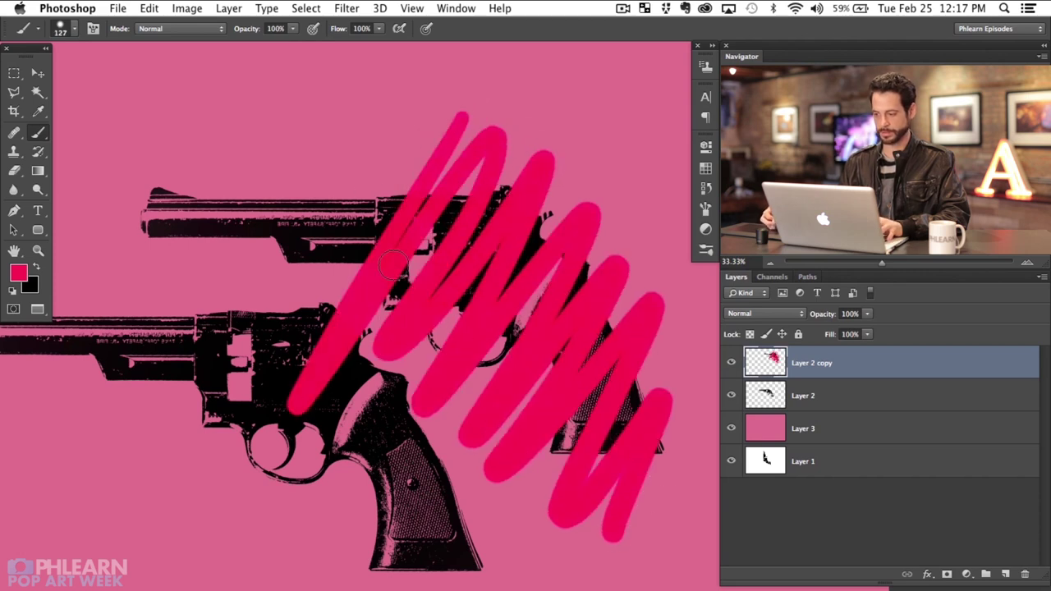
key("super+z")
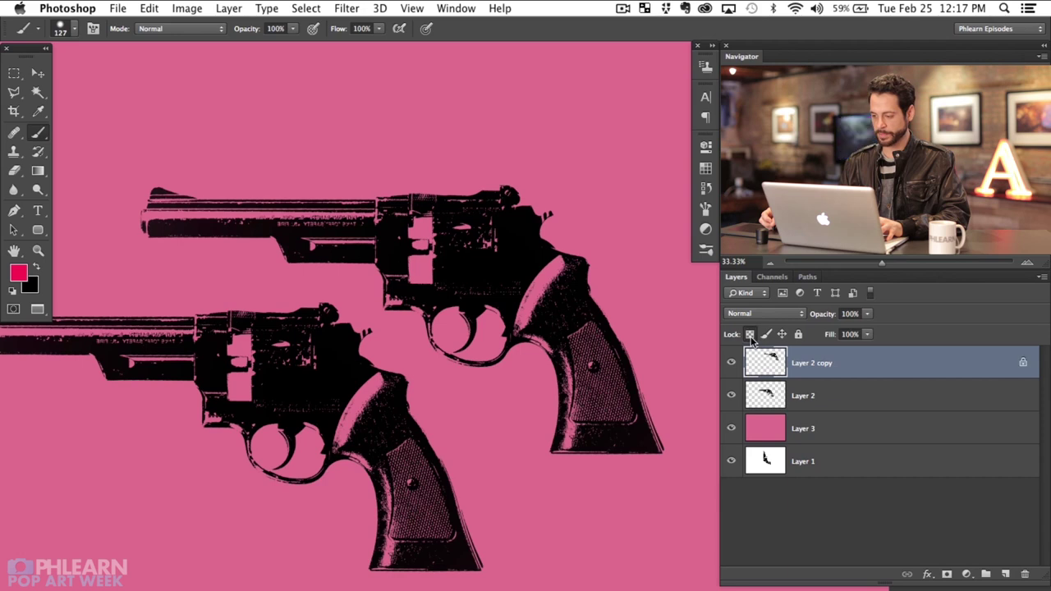
- Lock the duplicated gun layer's transparent pixels and paint the whole gun crimson
mouse_move(499, 328)
left_mouse_down()
mouse_move(610, 235)
mouse_move(547, 486)
mouse_move(655, 446)
left_mouse_up()
mouse_move(511, 377)
left_mouse_down()
mouse_move(421, 205)
mouse_move(152, 152)
left_mouse_up()
mouse_move(170, 250)
left_mouse_down()
mouse_move(477, 226)
mouse_move(539, 408)
left_mouse_up()
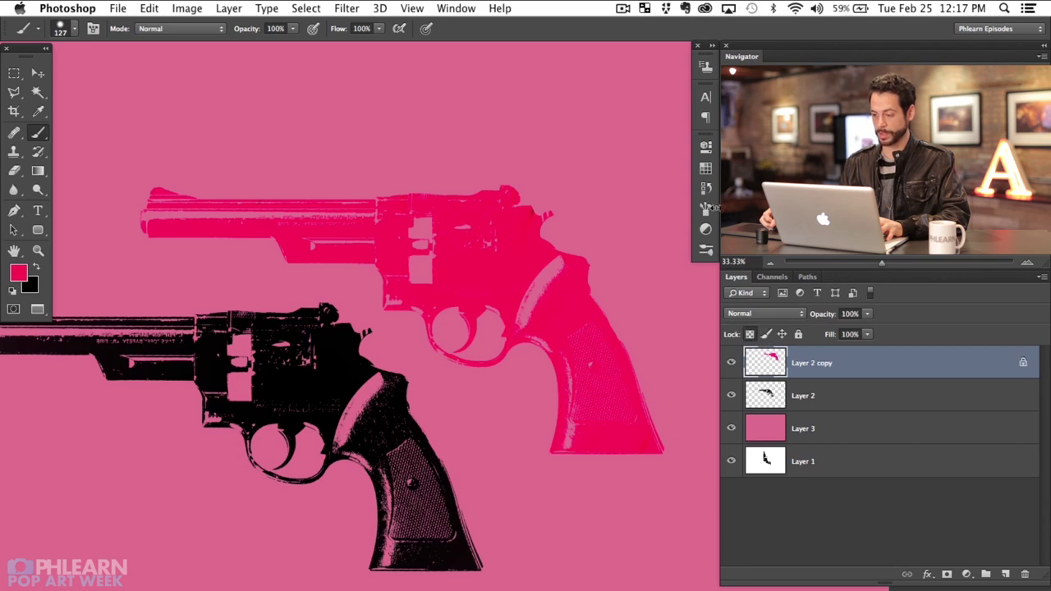
- Fill the duplicated gun with the saved red swatch while preserving the layer's transparency
left_click(706, 170)
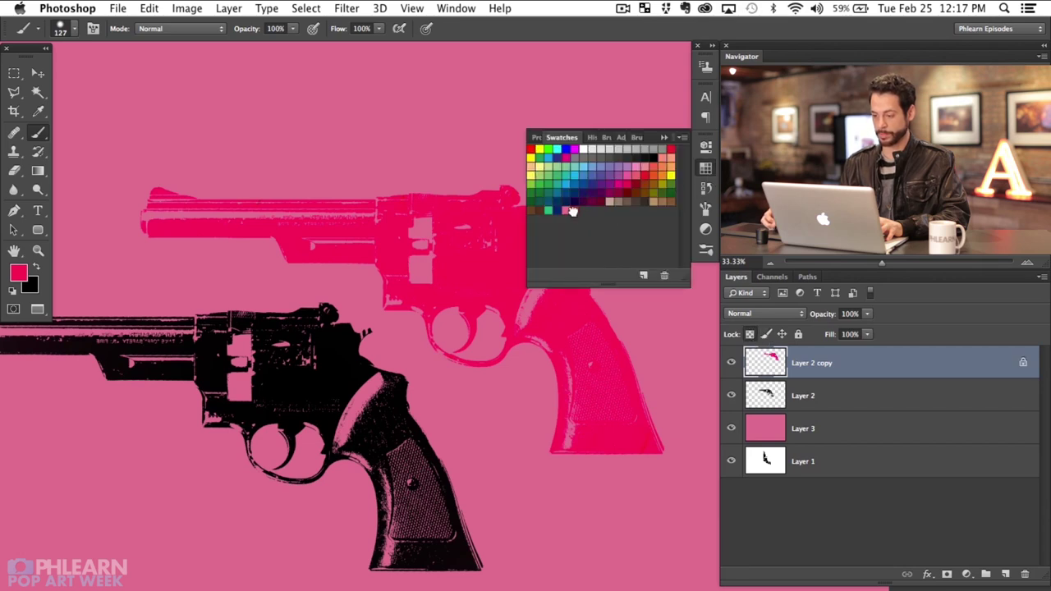
left_click(705, 170)
key("alt+shift+BackSpace")
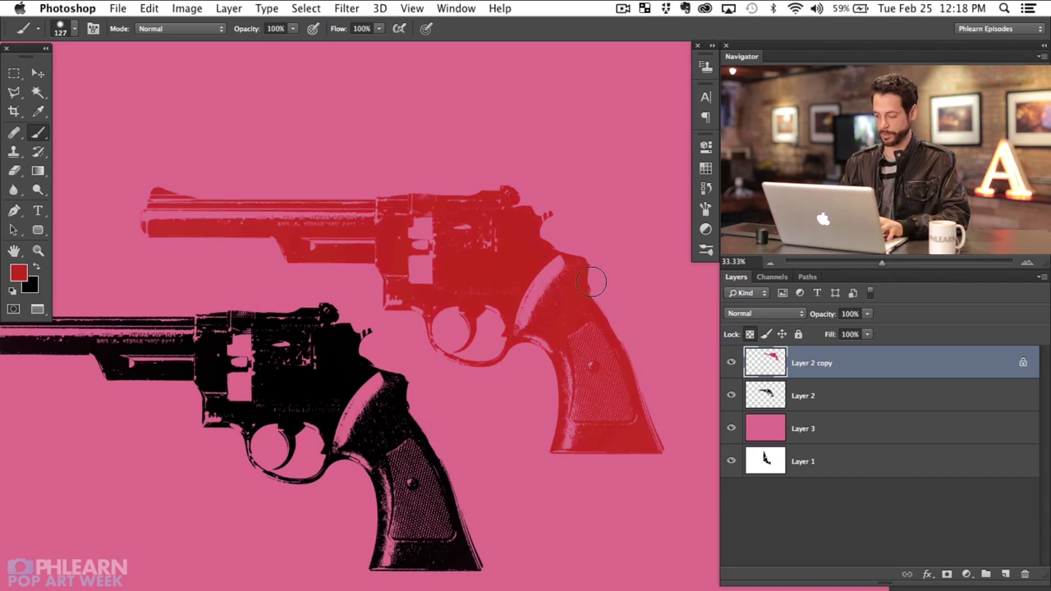
- Duplicate the red gun as a white-filled copy with transparent pixels locked and place that copy over the black gun
key("super+minus")
key("super+minus")
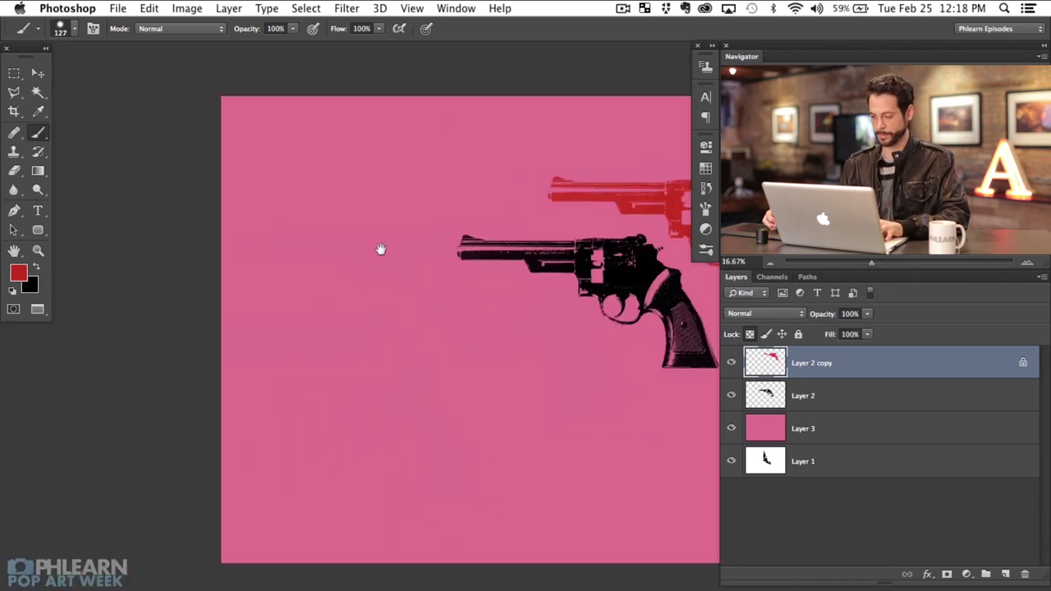
scroll(509, 362, "right", 3)
key("super+j")
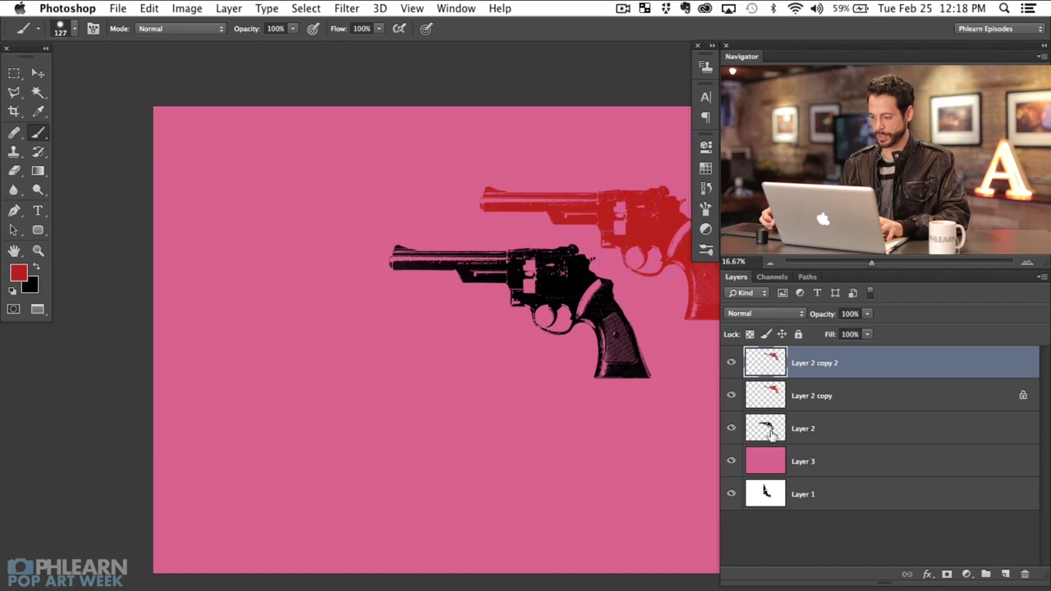
scroll(573, 394, "right", 3)
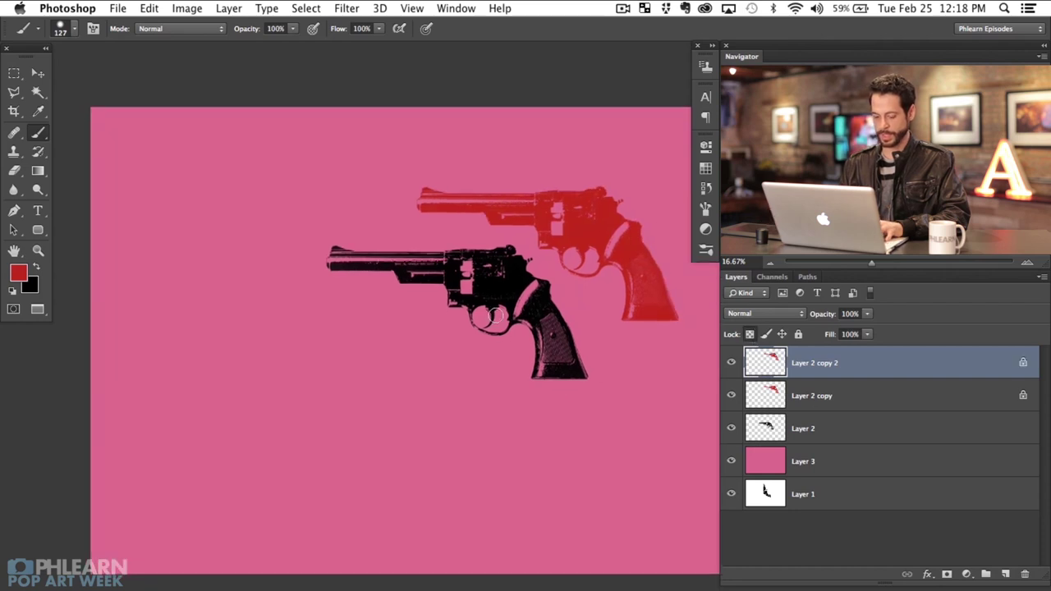
key("super+BackSpace")
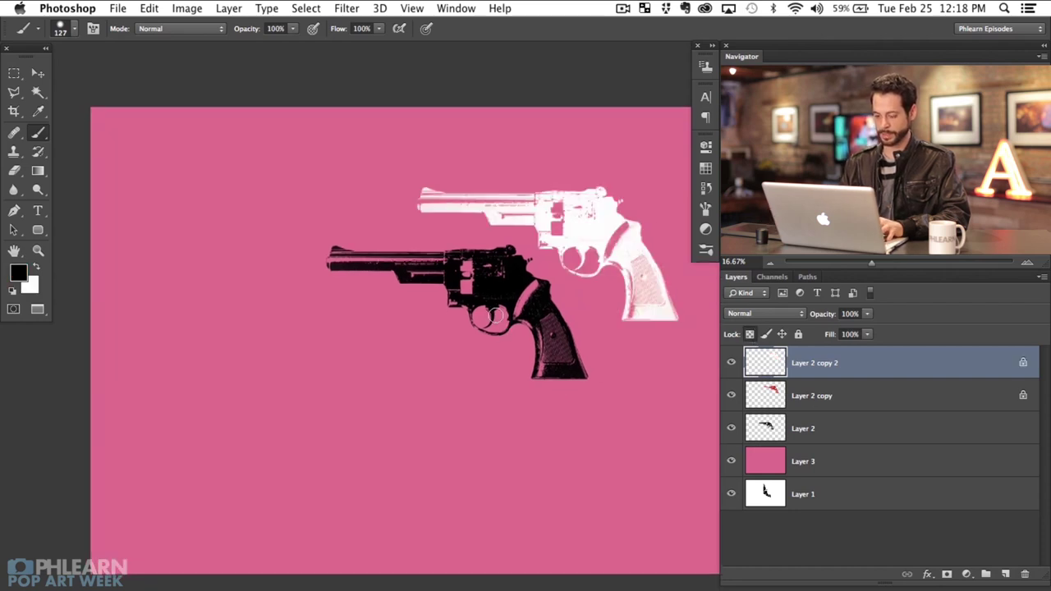
key("v")
mouse_move(622, 298)
left_mouse_down()
mouse_move(522, 388)
mouse_move(527, 372)
left_mouse_up()
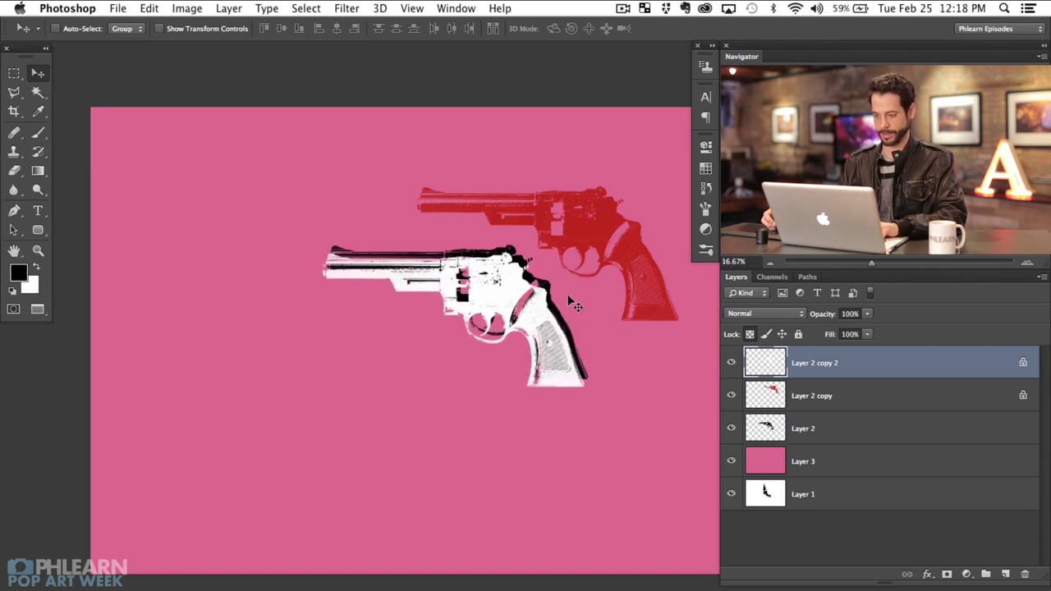
- Reorder the gun layers to match the reference poster, with black on top, red in the middle and white beneath
key("f")
key("f")
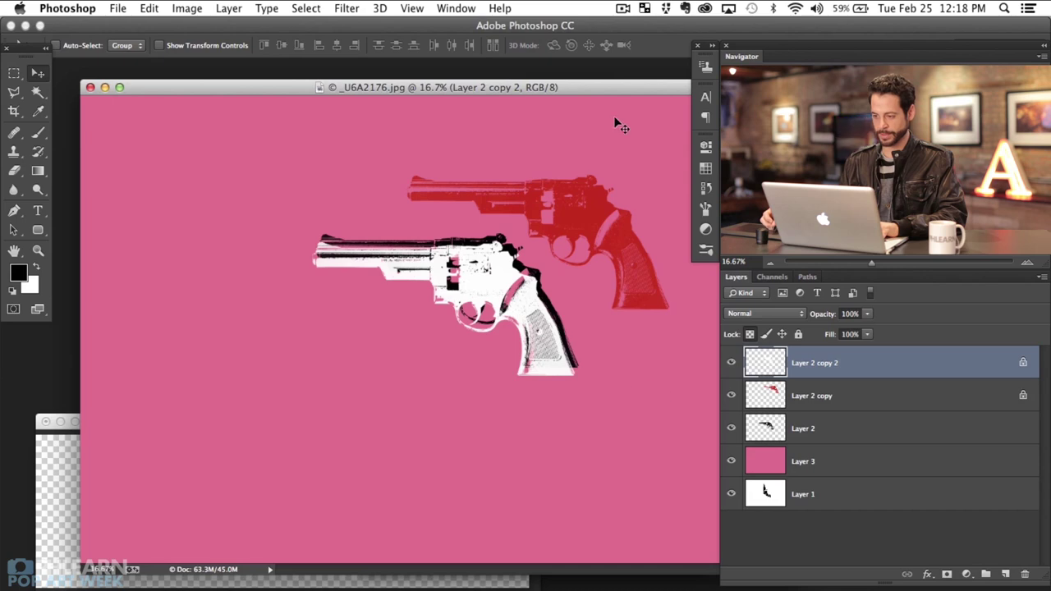
left_click_drag(622, 89, 366, 107)
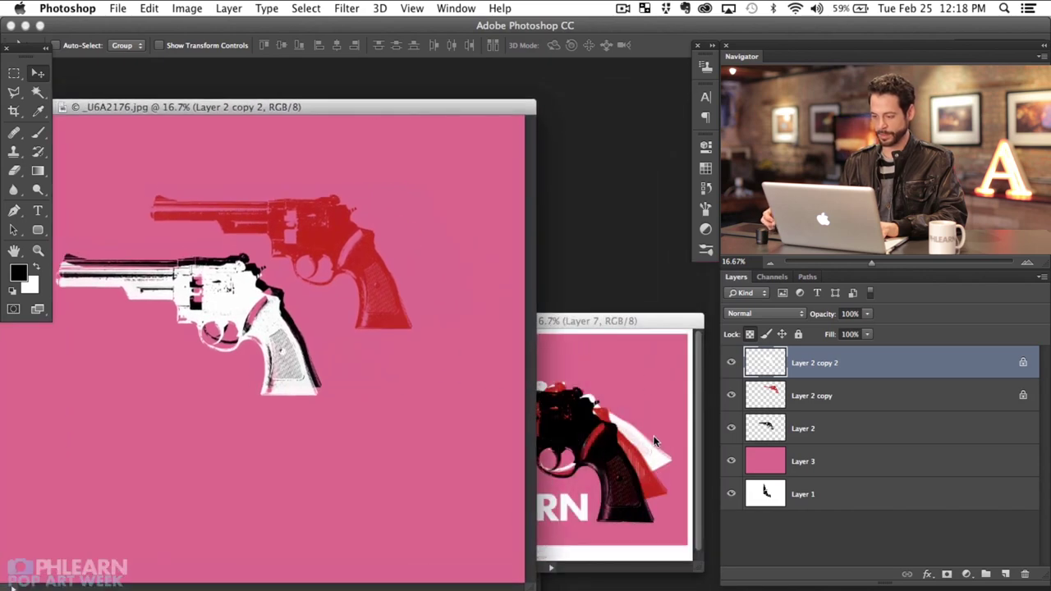
left_click_drag(809, 368, 822, 438)
mouse_move(397, 459)
left_mouse_down()
mouse_move(411, 451)
mouse_move(402, 453)
left_mouse_up()
left_click_drag(819, 358, 816, 407)
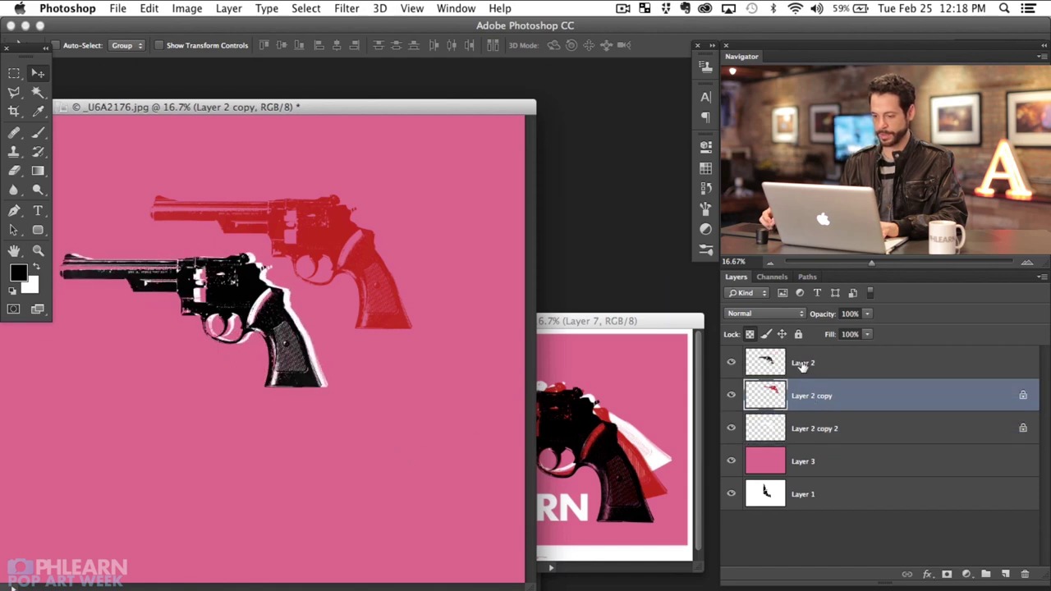
- Move the red gun from the upper area of the canvas onto the black gun so their outlines nearly coincide
key("f")
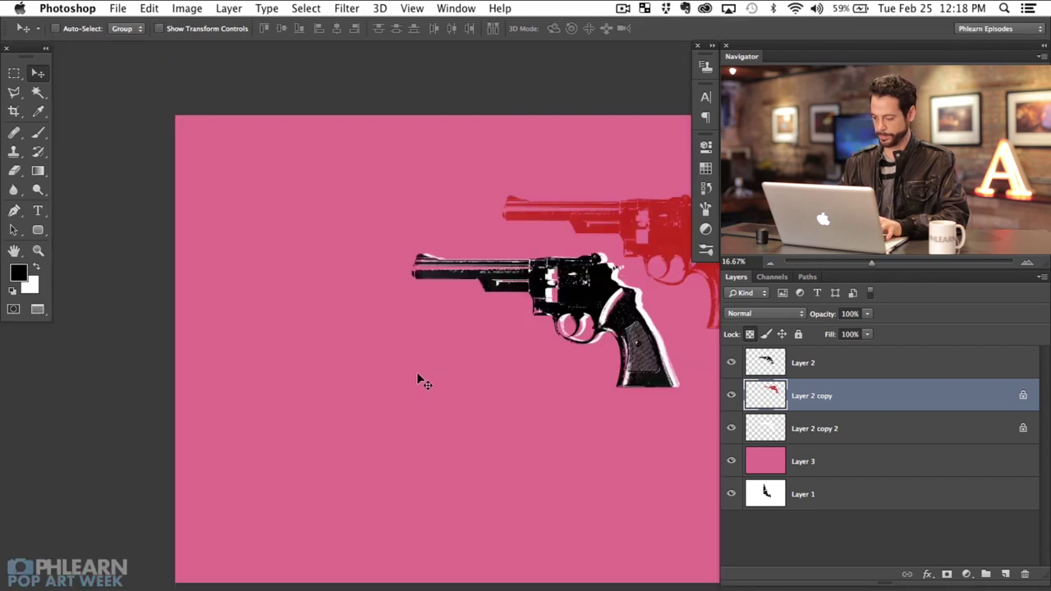
key("super+equal")
left_click_drag(400, 405, 257, 434)
left_click_drag(538, 446, 346, 579)
- Compare the stacked guns with the reference poster and toggle the red gun layer's visibility to check its placement
key("f")
key("f")
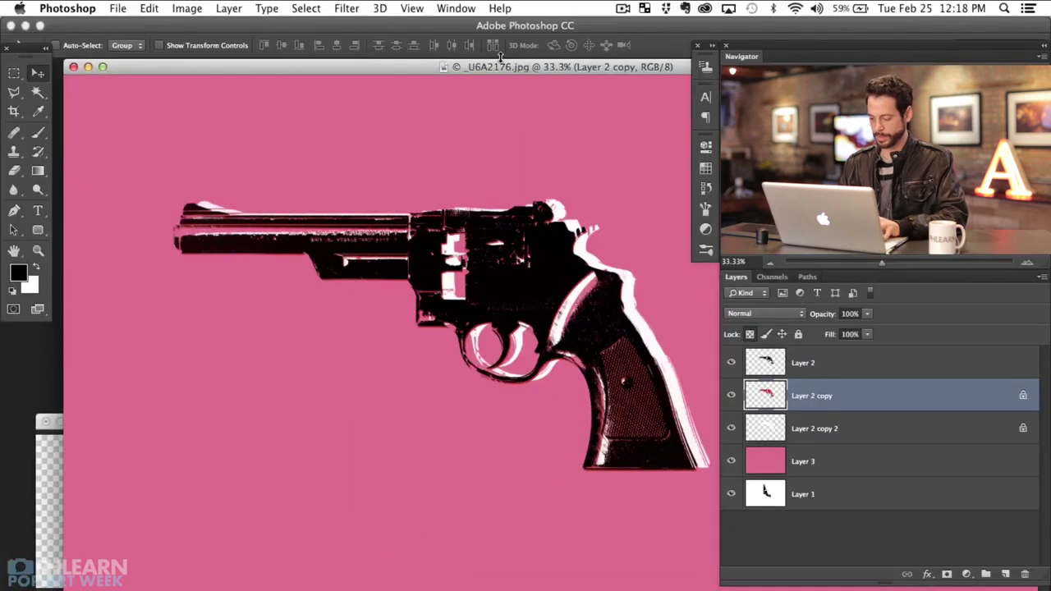
key("super+minus")
key("super+minus")
left_click_drag(603, 72, 441, 103)
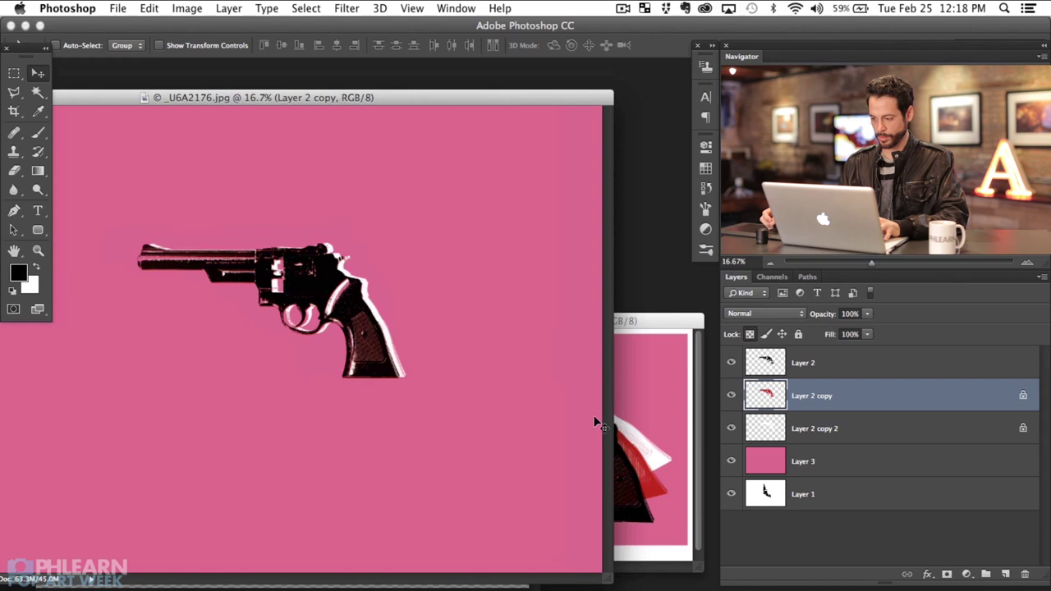
left_click(731, 396)
left_click(731, 398)
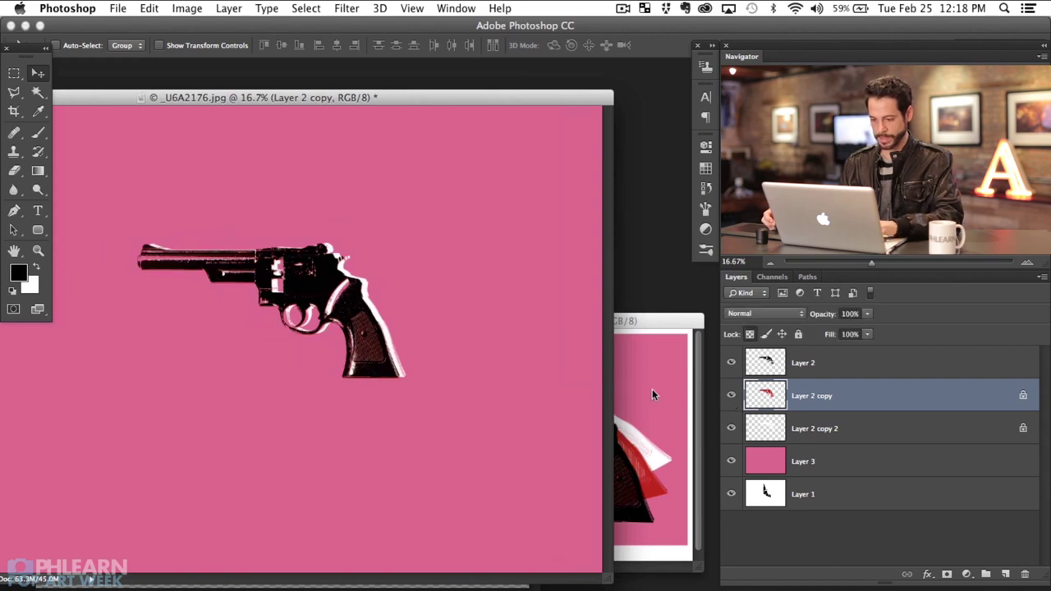
- Rotate the red gun about 13.4° counter-clockwise with Free Transform, using a pivot point near the trigger
key("super+t")
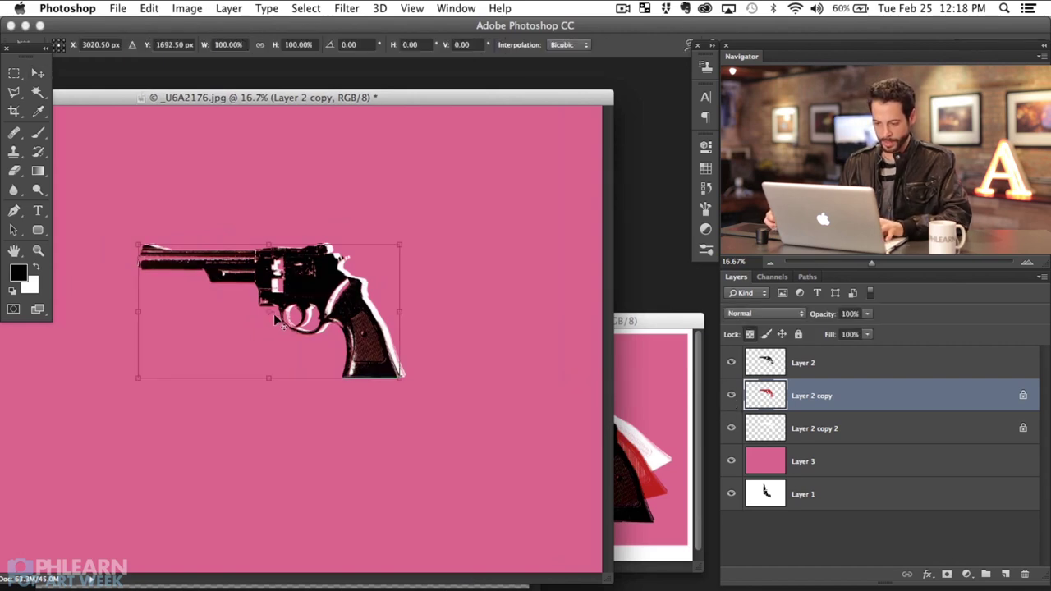
left_click_drag(282, 316, 311, 333)
left_click_drag(453, 346, 454, 304)
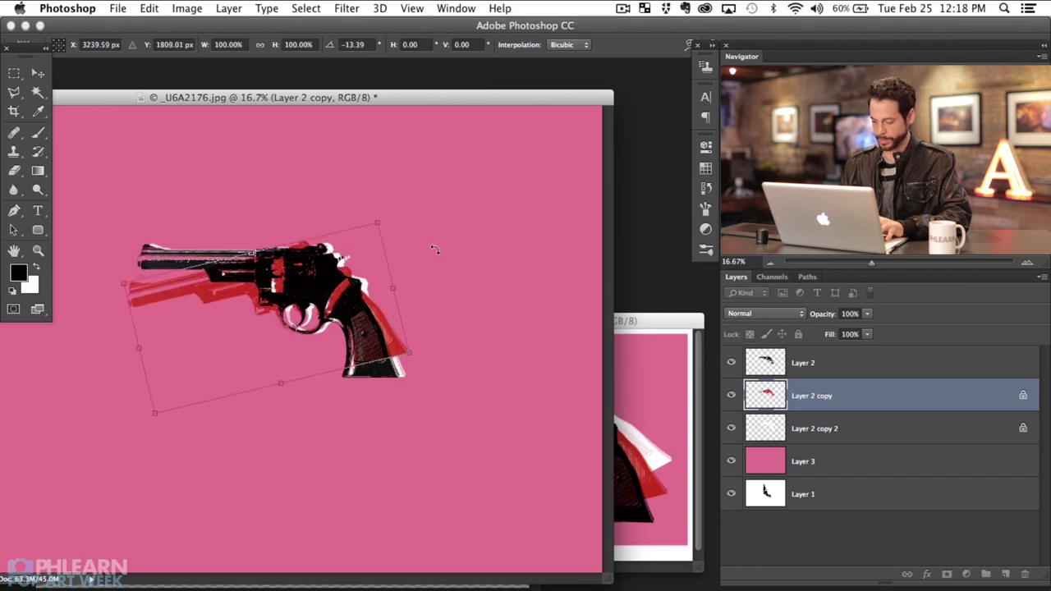
key("Return")
- Line up the white gun on Layer 2 copy 2 closely beneath the black gun
key("super+plus")
key("super+plus")
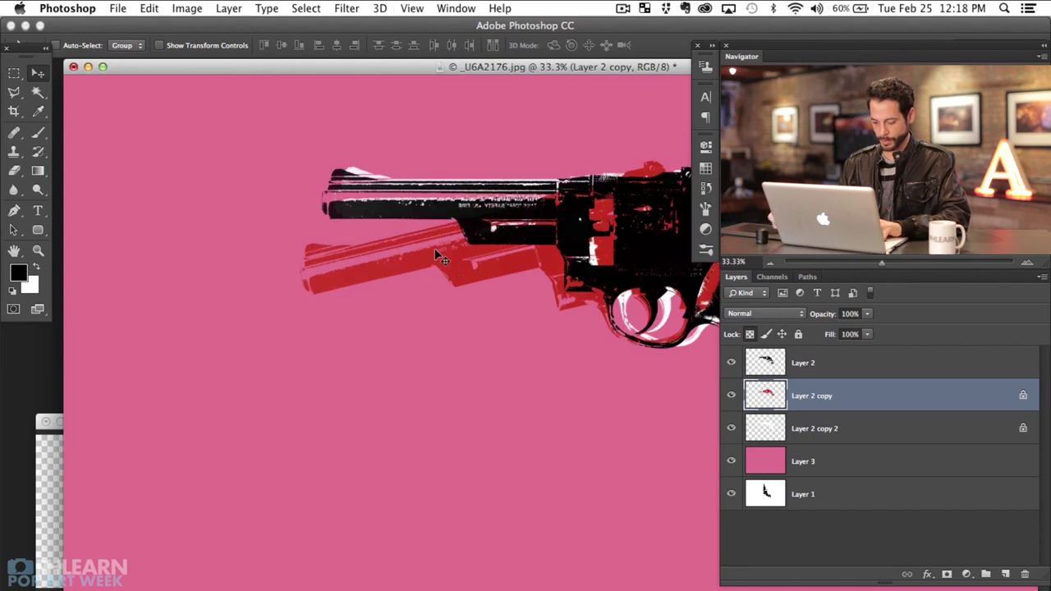
key("f")
left_click_drag(441, 535, 423, 504)
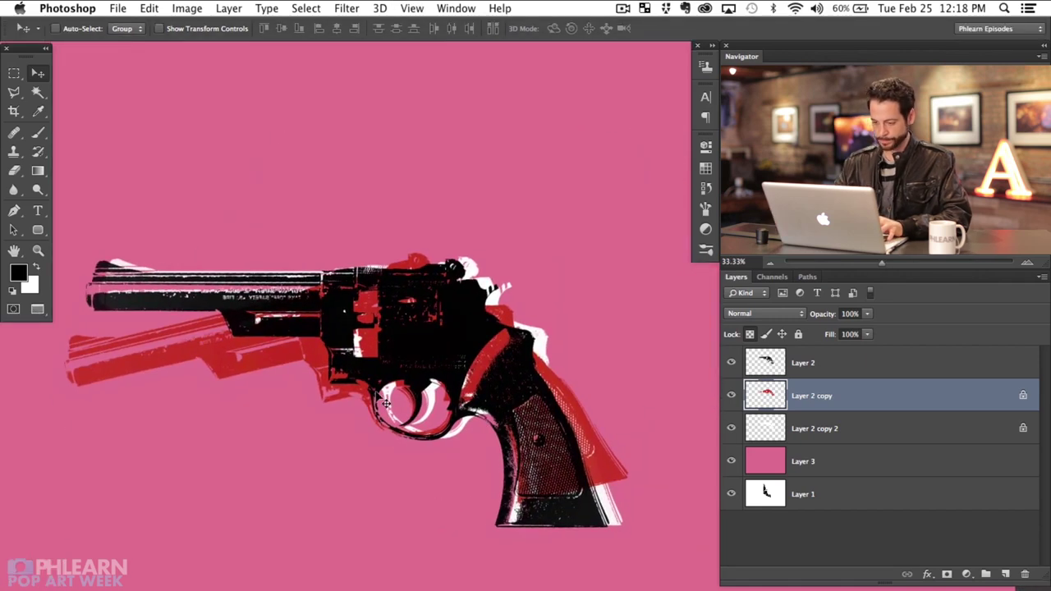
key("super+plus")
left_click_drag(472, 456, 441, 453)
left_click(824, 422)
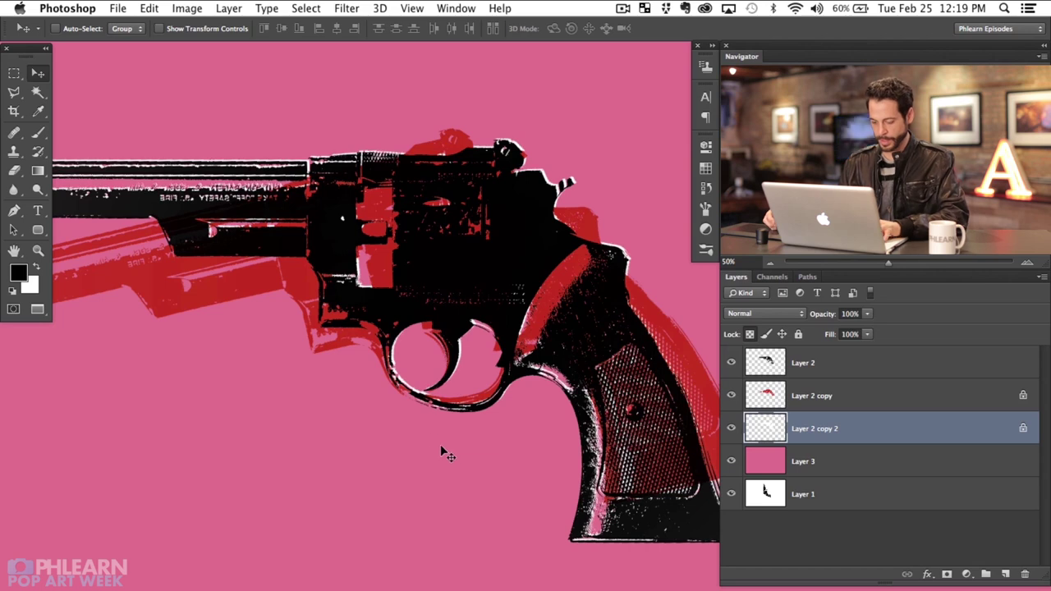
- Rotate the white gun counter-clockwise around a pivot near the trigger so it fans out beyond the red gun
key("super+t")
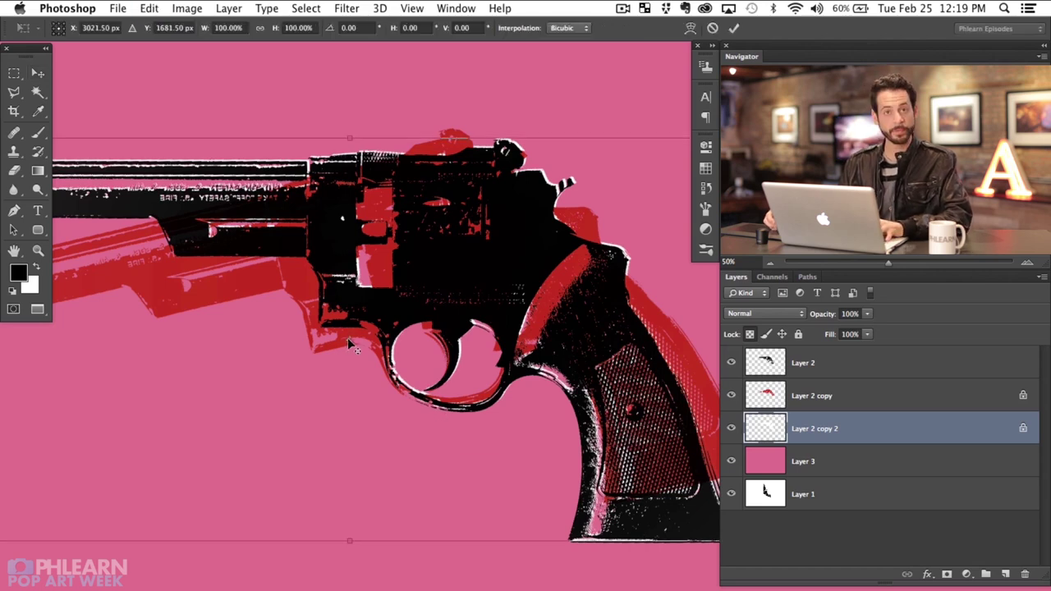
left_click_drag(347, 335, 369, 355)
key("super+minus")
key("super+minus")
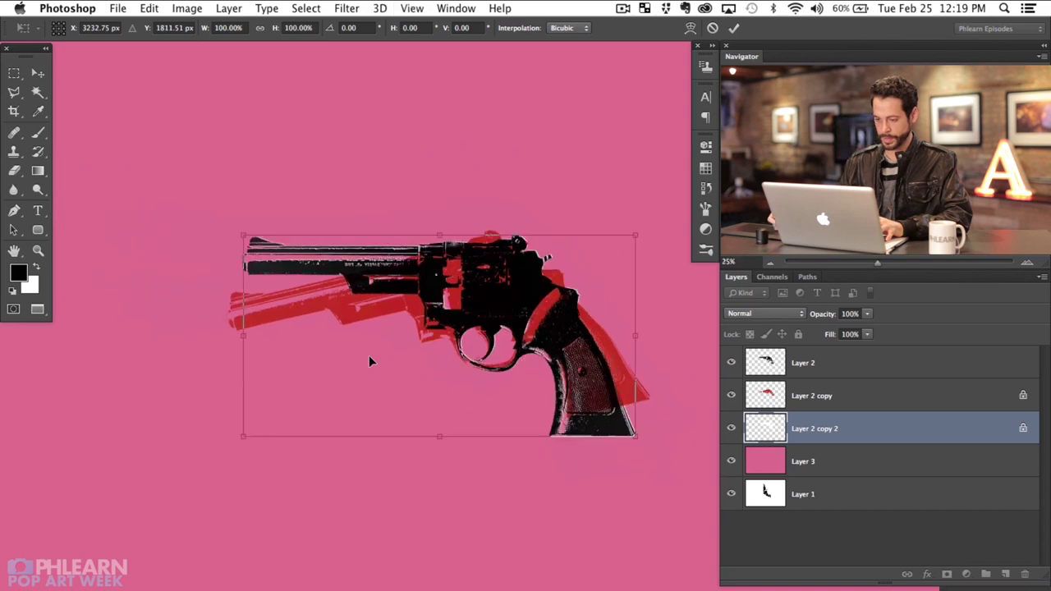
left_click_drag(563, 557, 531, 486)
key("Return")
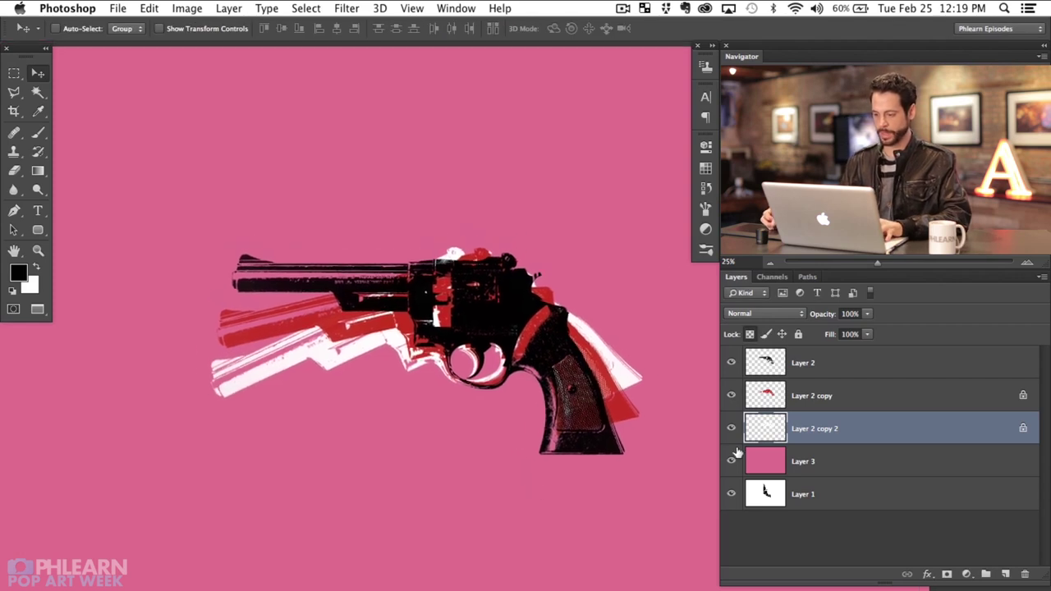
- Inspect the overlapping guns up close by toggling the black gun layer's visibility
key("super+plus")
left_click_drag(337, 441, 631, 384)
left_click(732, 363)
left_click(732, 362)
left_click(732, 362)
left_click(732, 362)
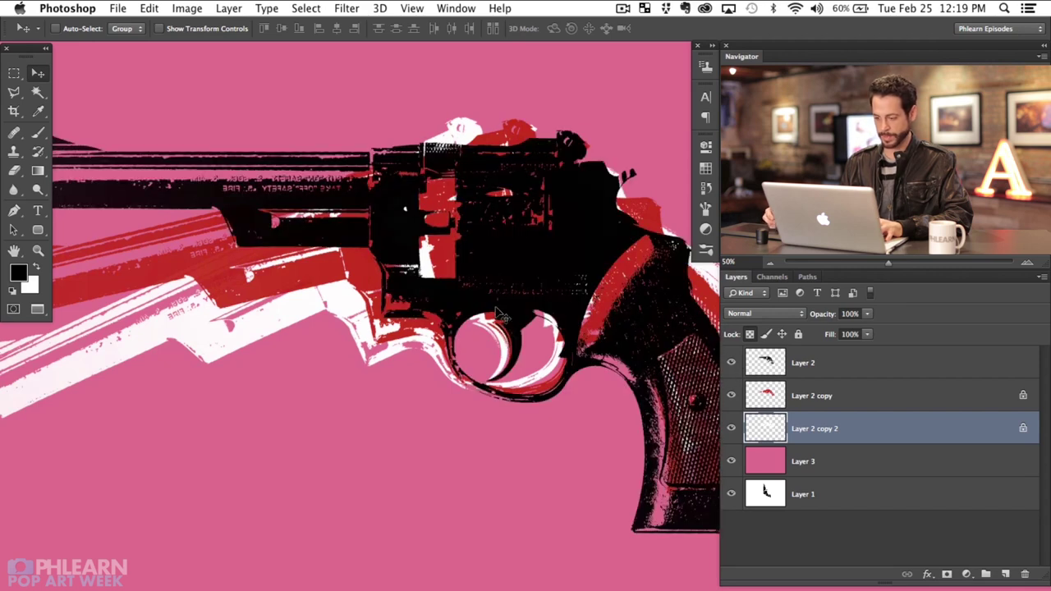
- Crop the canvas to a landscape frame closely surrounding the three fanned guns, without deleting the cropped pixels
key("super+minus")
key("super+minus")
key("super+minus")
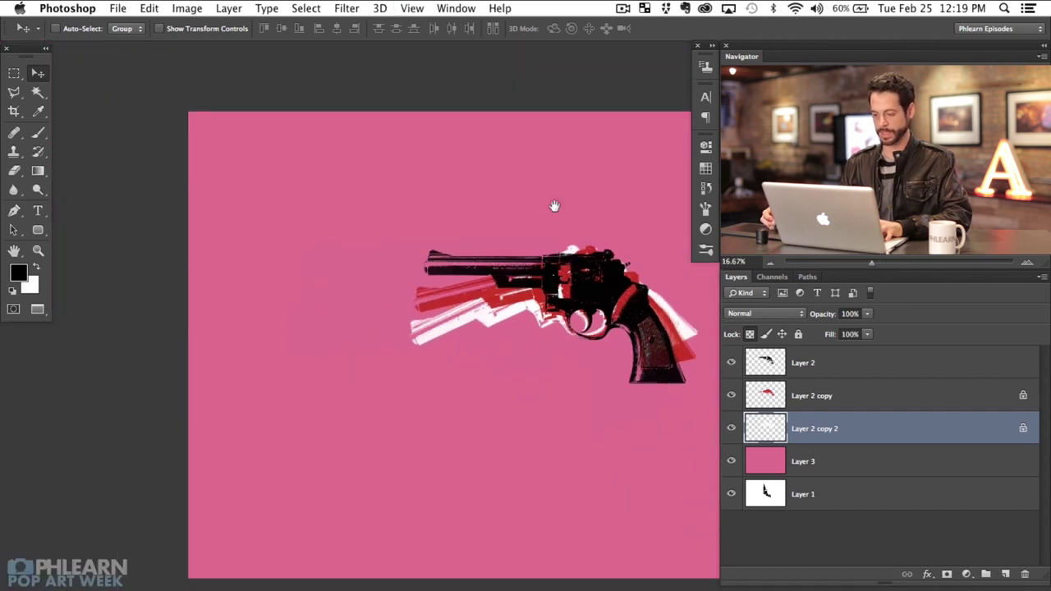
key("c")
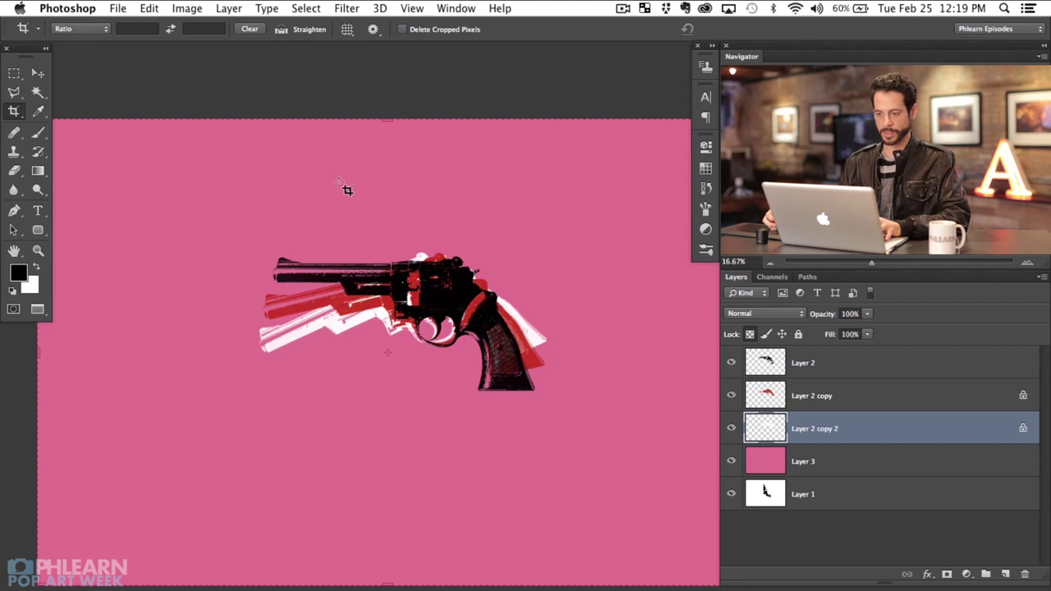
left_click_drag(237, 221, 566, 451)
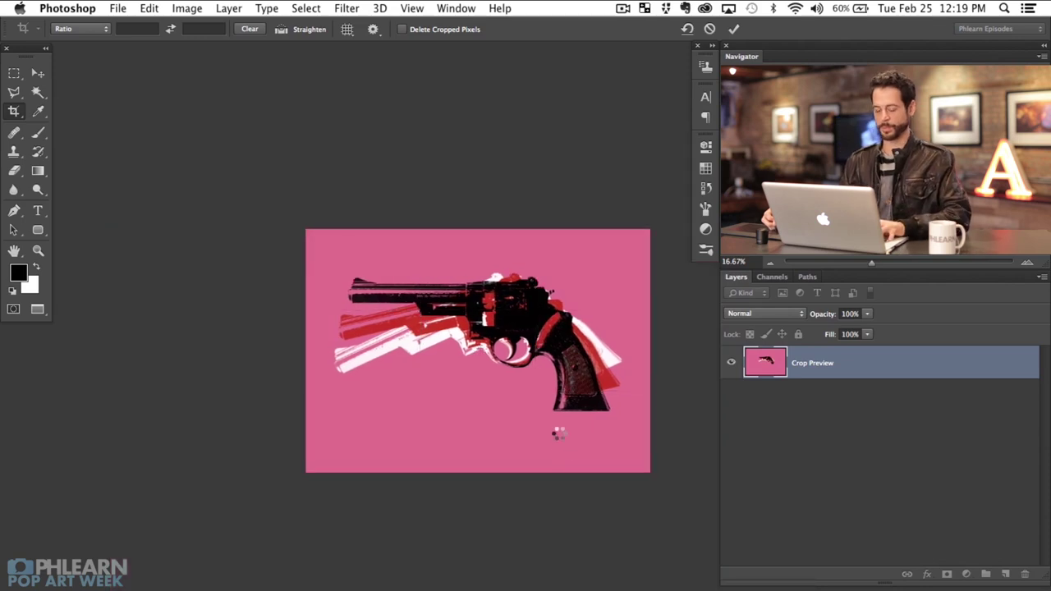
key("Return")
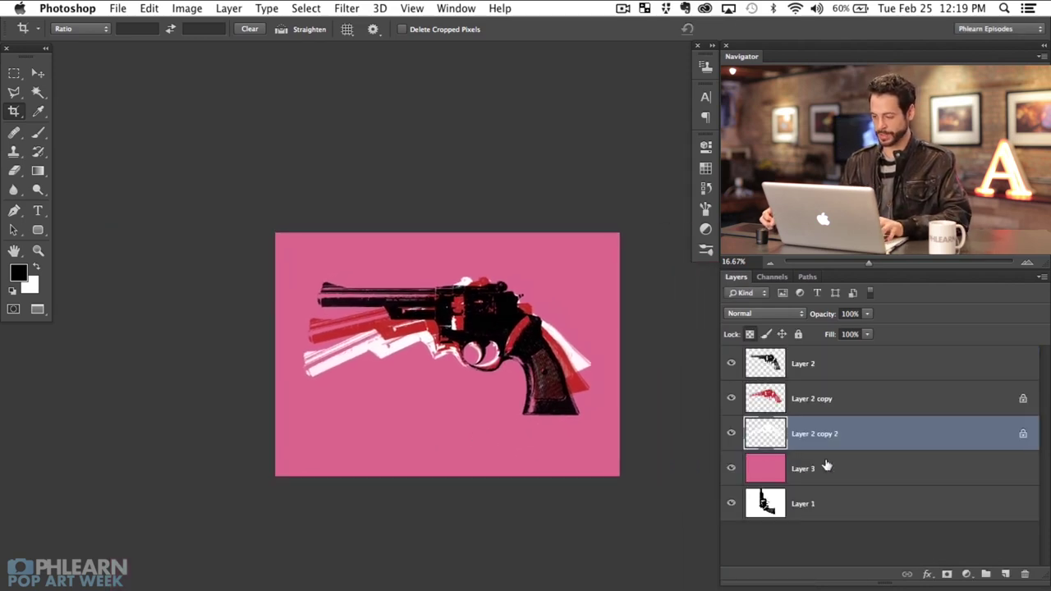
- Group the black, red and white gun layers together
left_click(832, 366, "shift")
key("super+g")
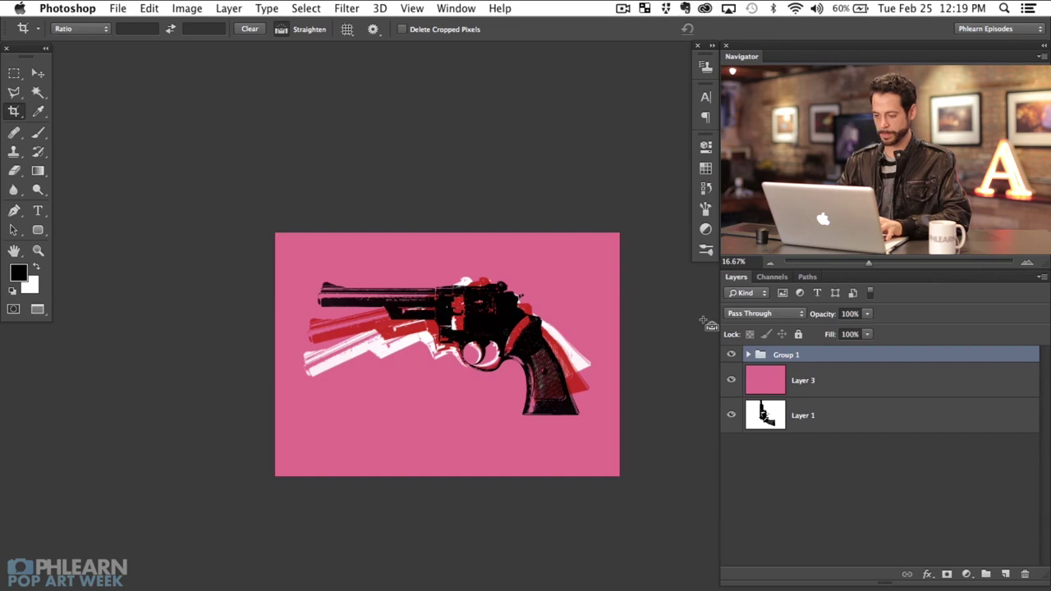
key("super+plus")
left_click_drag(459, 443, 441, 450)
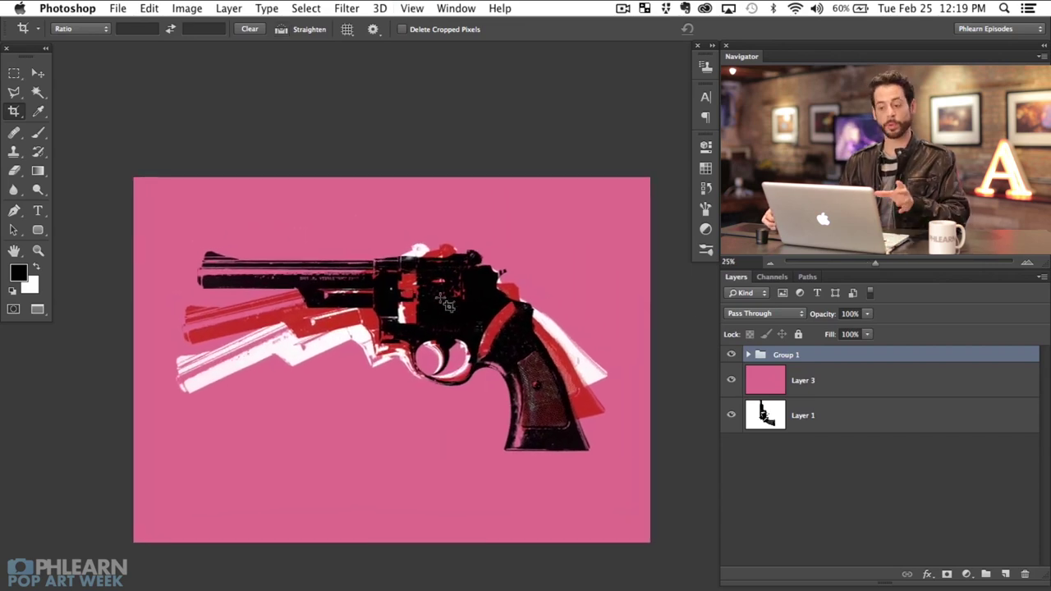
- Add a new empty layer above the gun group and place it in its own group named Border
key("super+alt+shift+n")
key("super+g")
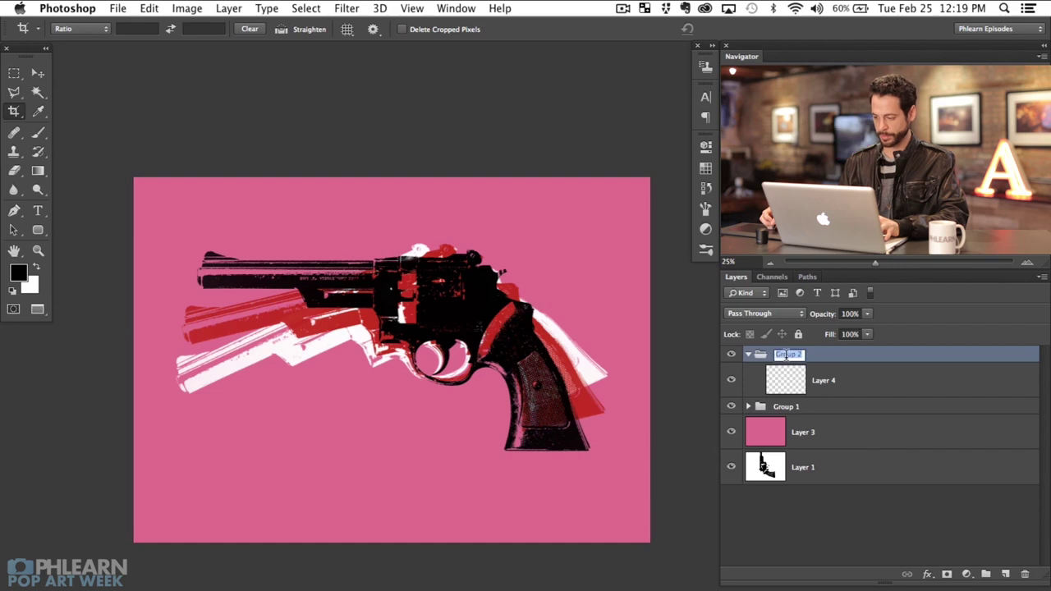
type("order")
key("Return")
- Select the whole canvas with a rectangular marquee and make the empty layer inside the Border group active
left_click(14, 74)
left_click_drag(86, 155, 657, 569)
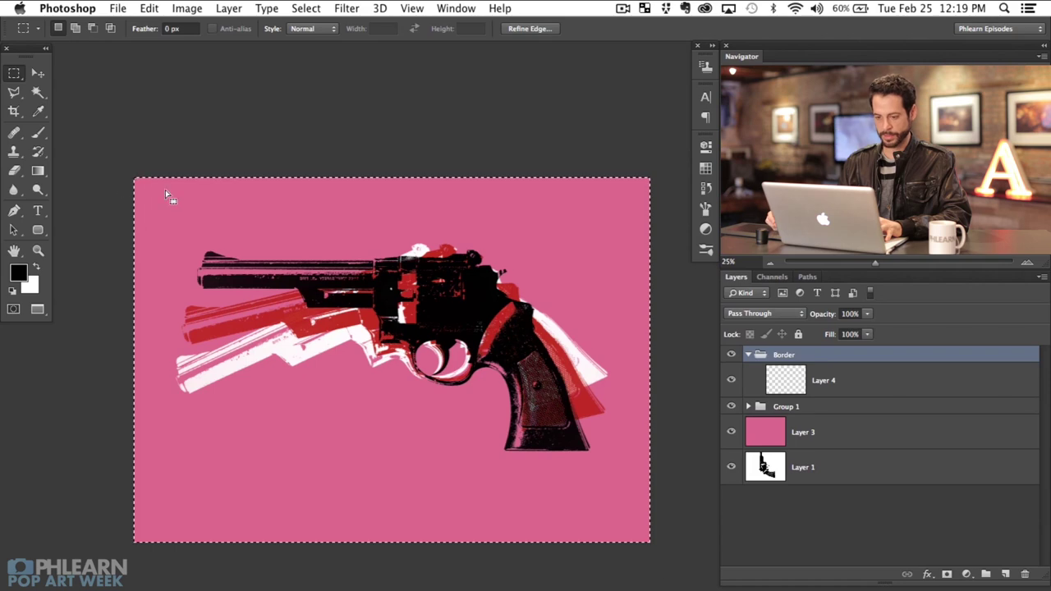
left_click(150, 10)
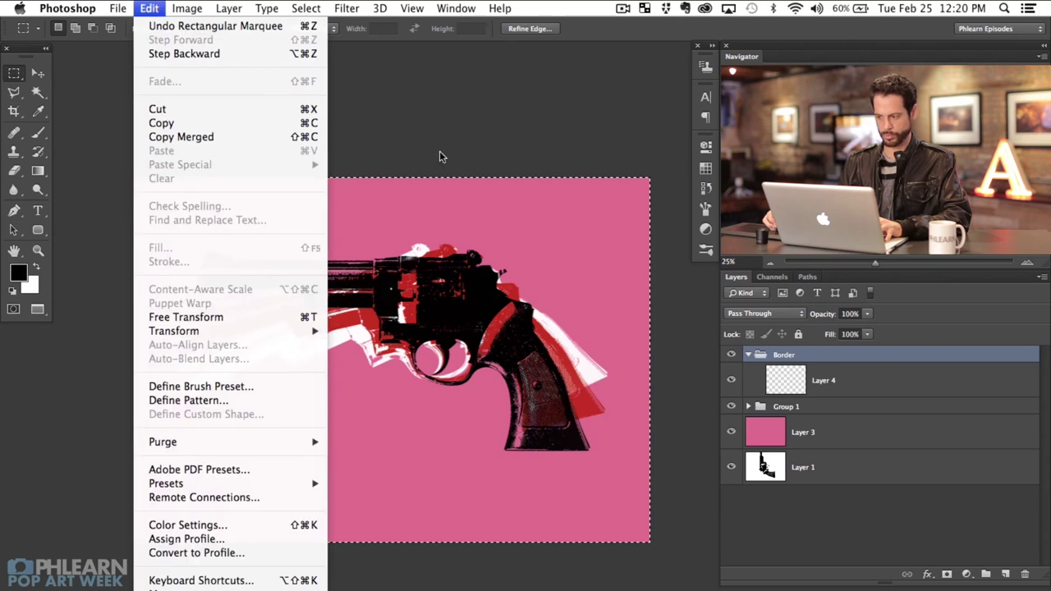
left_click(817, 373)
left_click(822, 380)
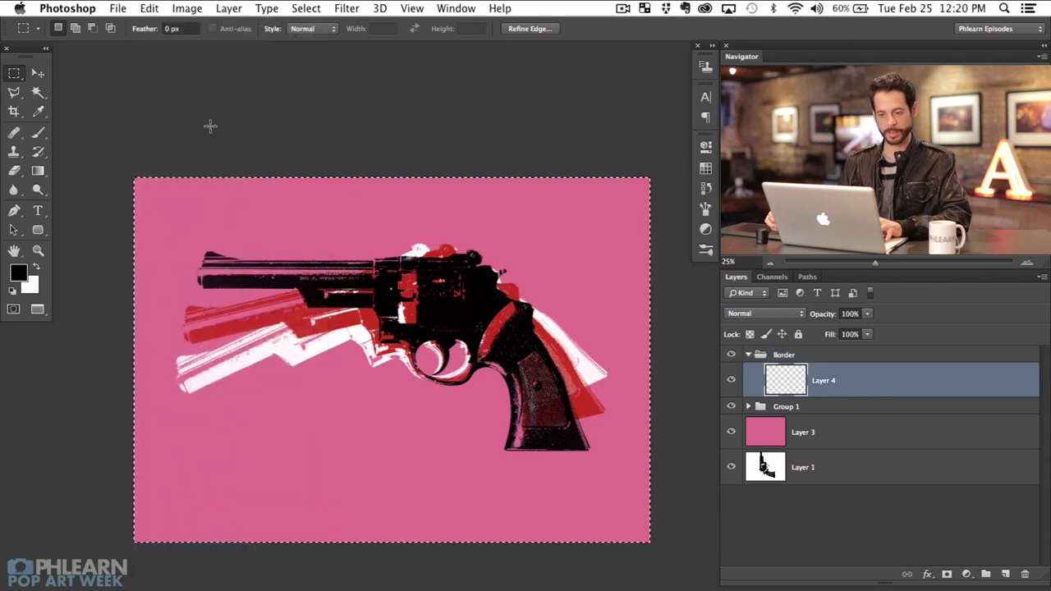
- Stroke the selected canvas edge with a white (ffffff) 20 px inside stroke on the Border group's layer
left_click(149, 8)
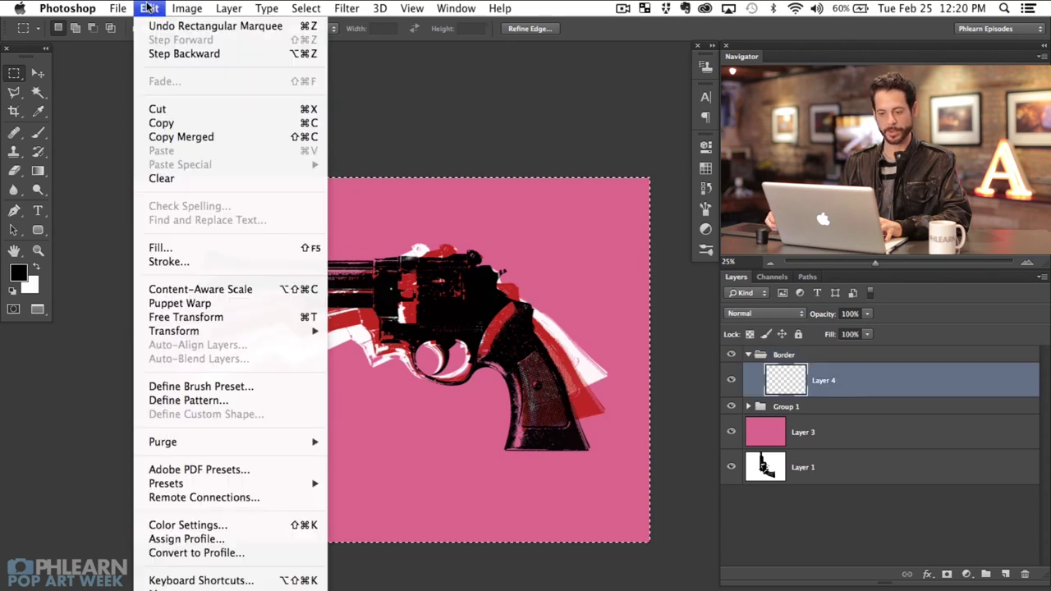
left_click(197, 264)
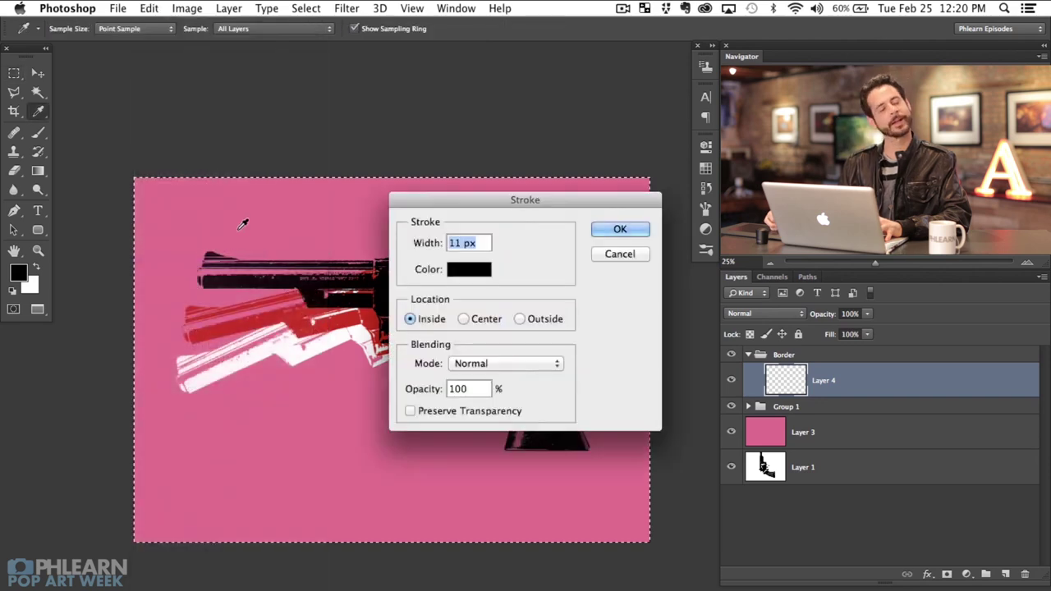
left_click(473, 271)
type("ffffff")
left_click(632, 90)
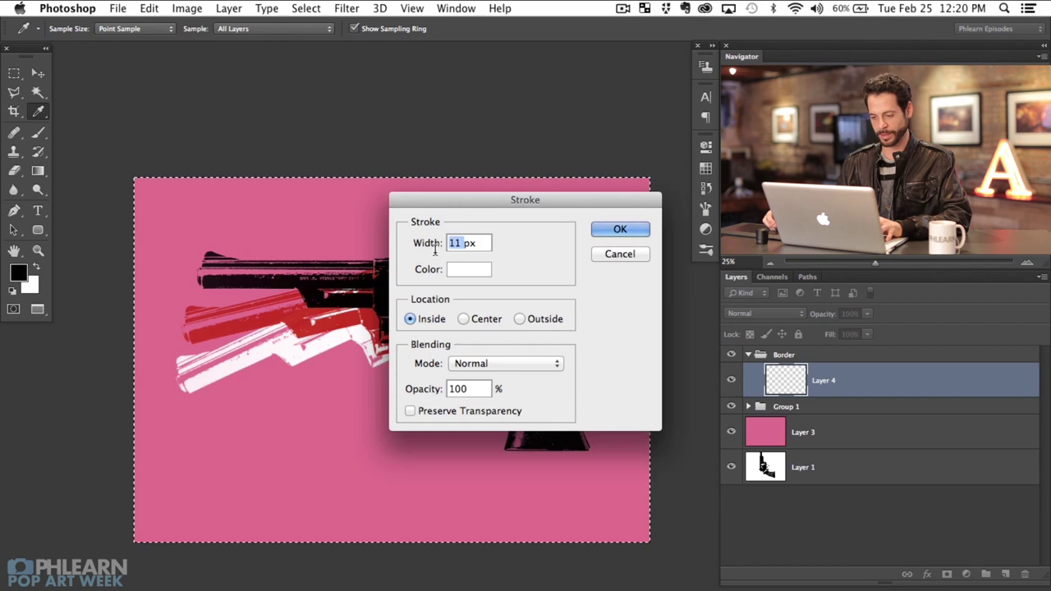
double_click(457, 242)
type("20")
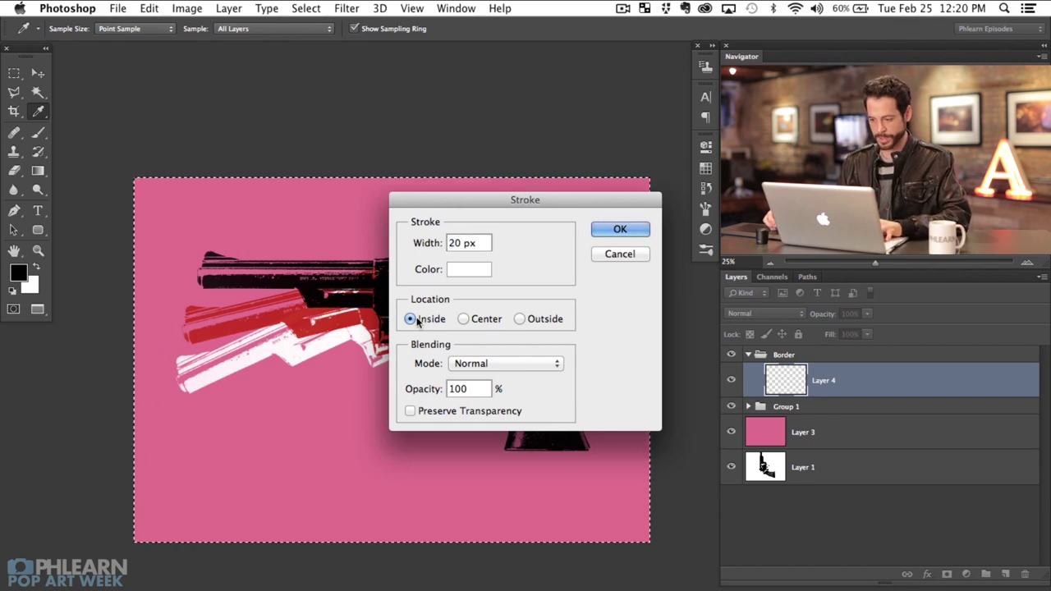
left_click(617, 231)
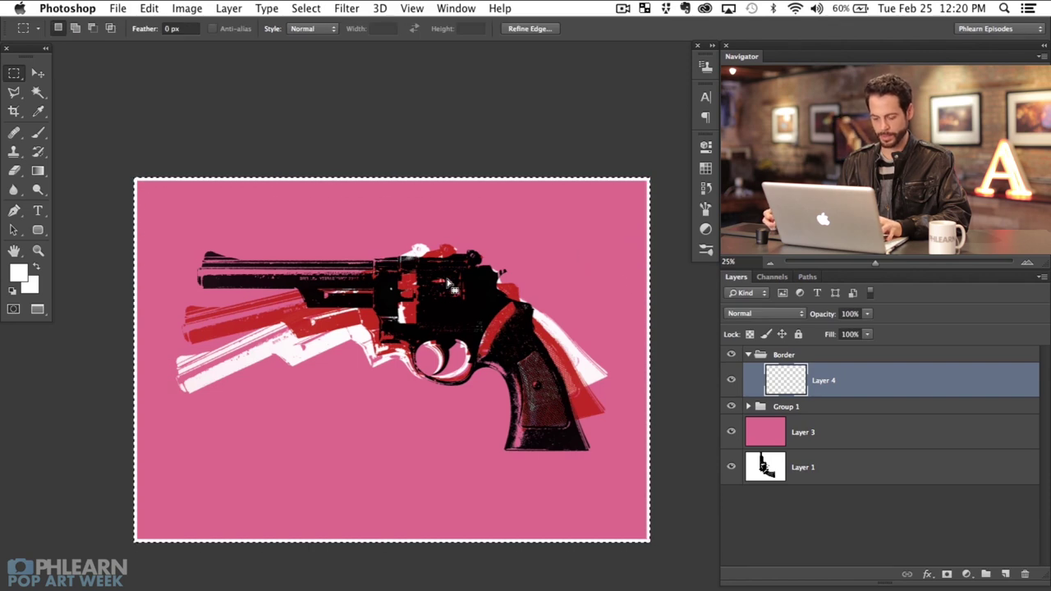
- Stroke the same selection again in white at 40 px to thicken the border, and deselect
left_click(148, 8)
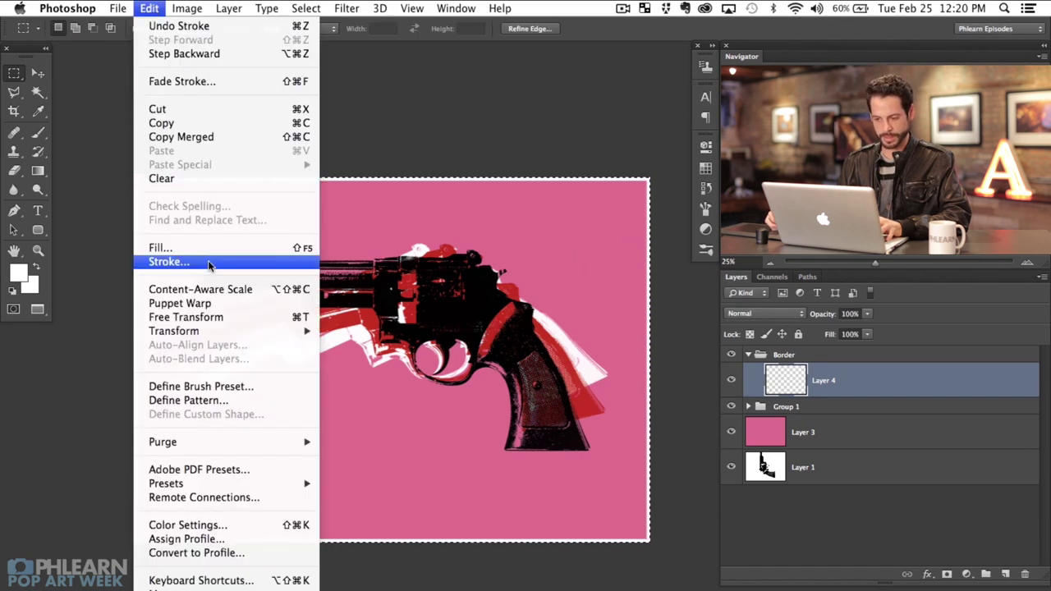
left_click(168, 261)
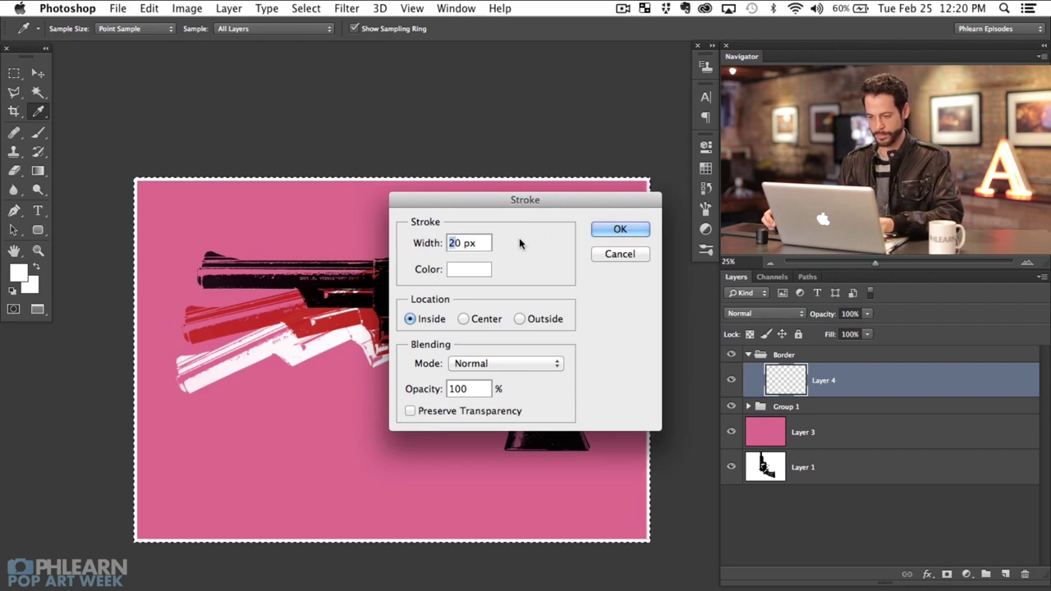
type("4")
left_click(616, 230)
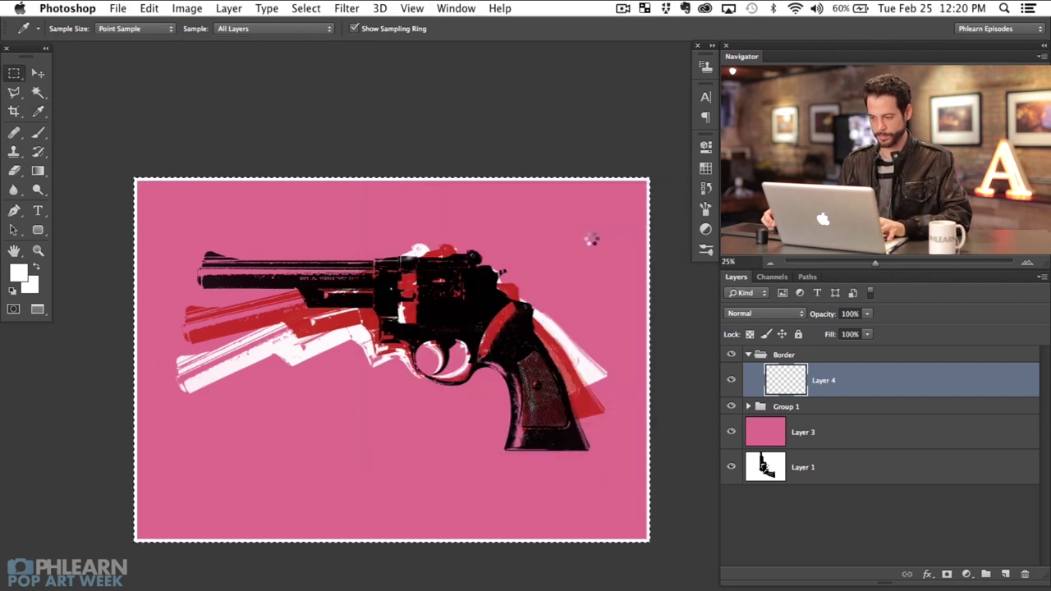
key("m")
key("ctrl+d")
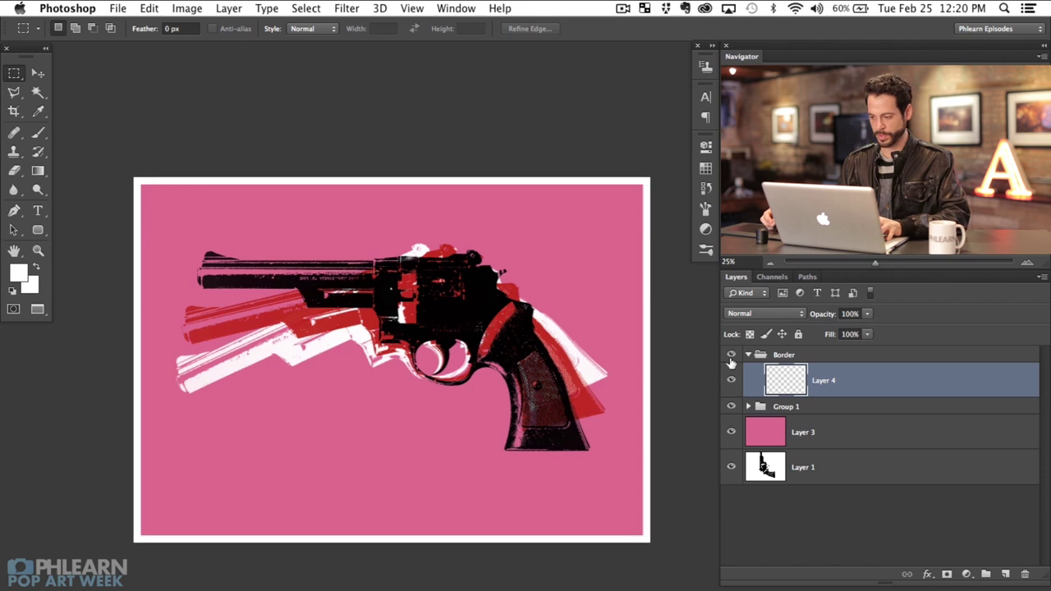
- Add a new layer in the Border group and fill a full-width strip along the poster's lower edge with white, and deselect
key("ctrl+shift+alt+n")
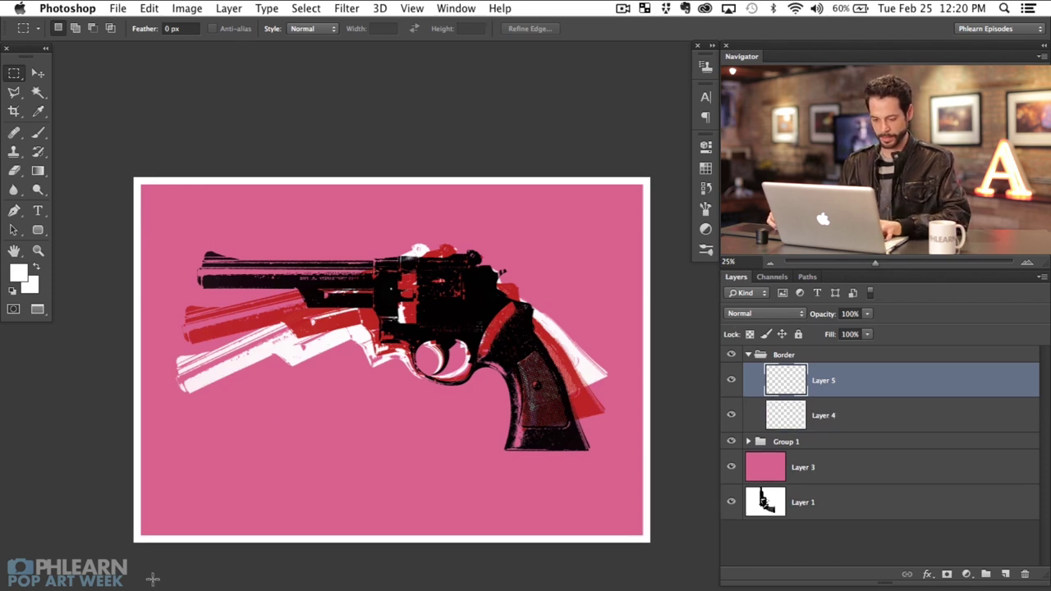
scroll(113, 505, "down", 2)
left_click_drag(113, 506, 676, 457)
key("alt+BackSpace")
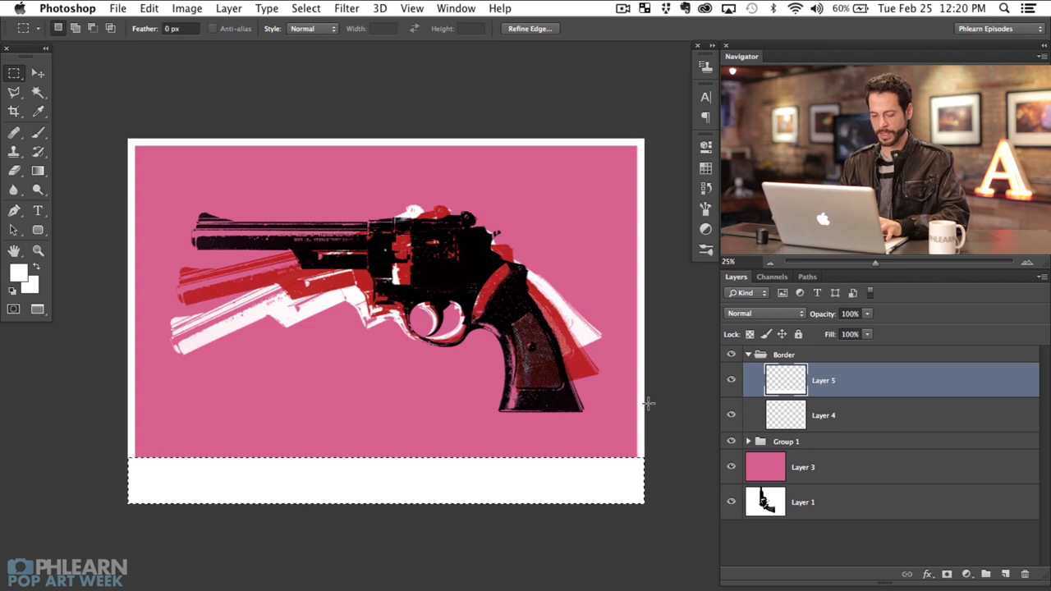
key("ctrl+z")
left_click_drag(125, 505, 658, 443)
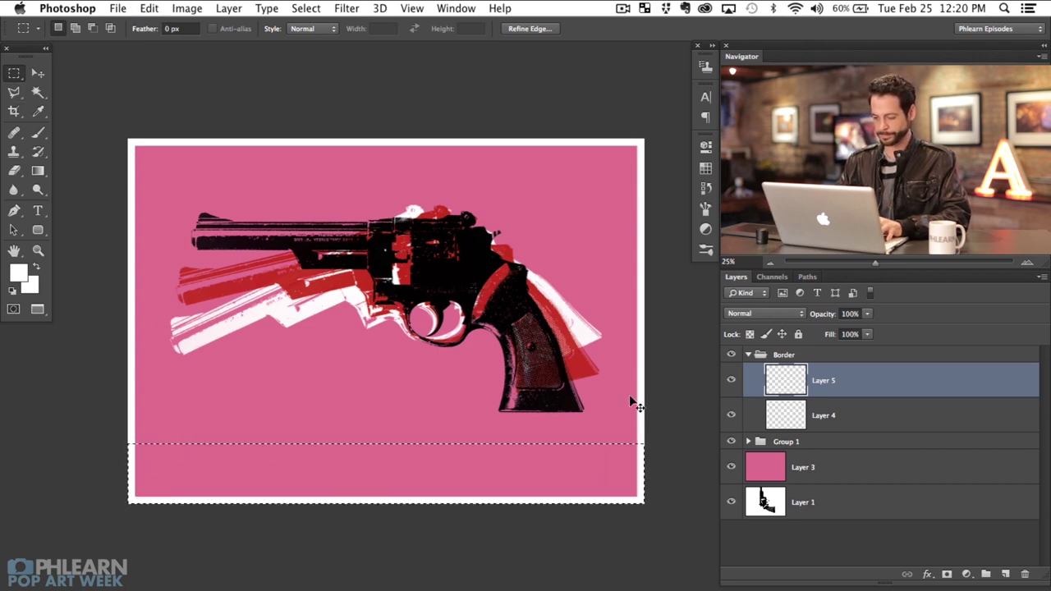
key("alt+BackSpace")
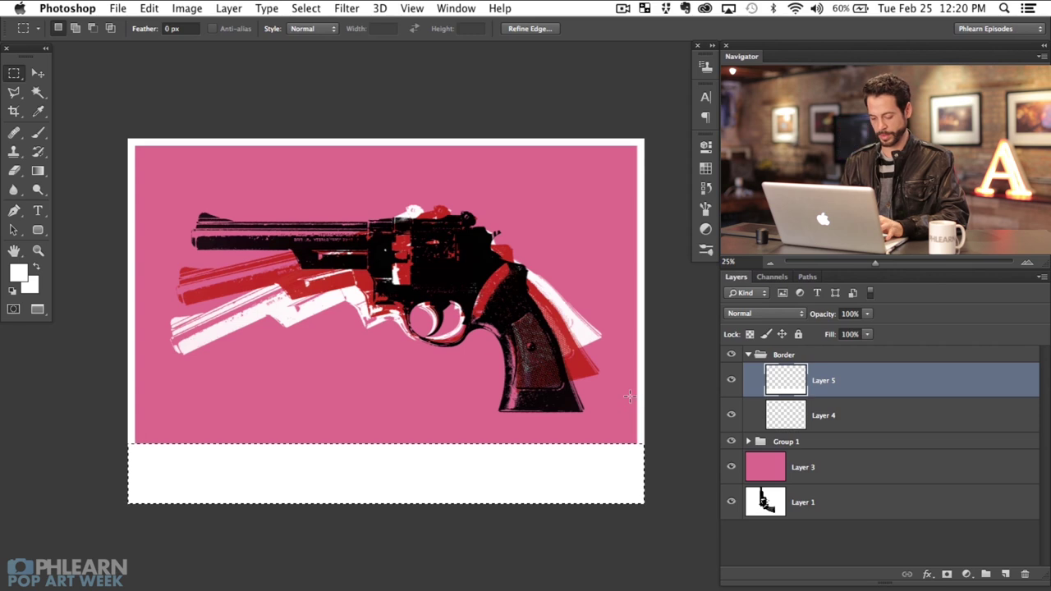
key("super+d")
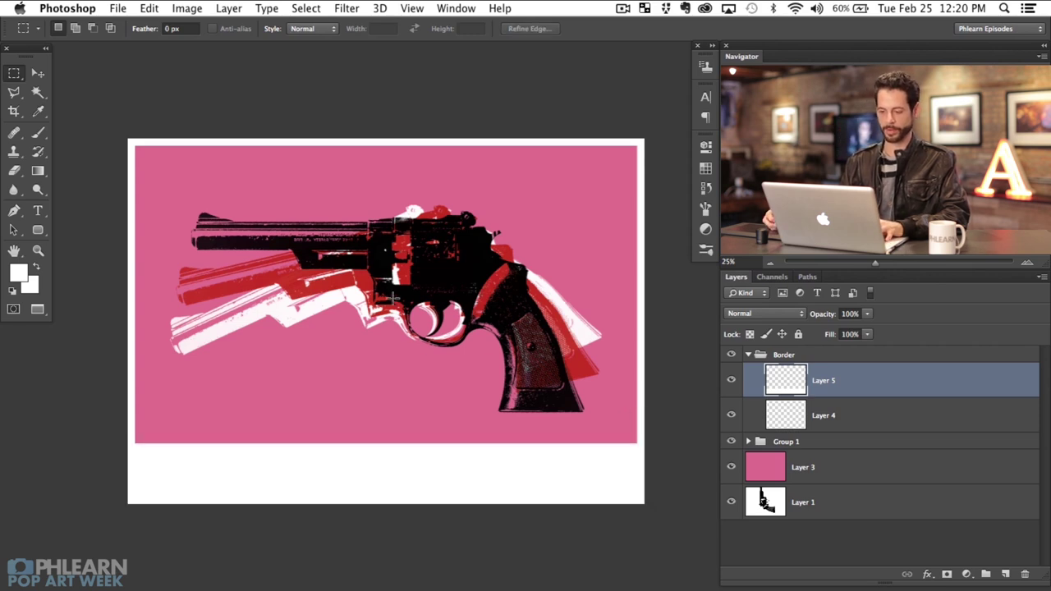
- Add another empty layer inside the Border group, directly above the white strip layer
scroll(395, 298, "left", 2)
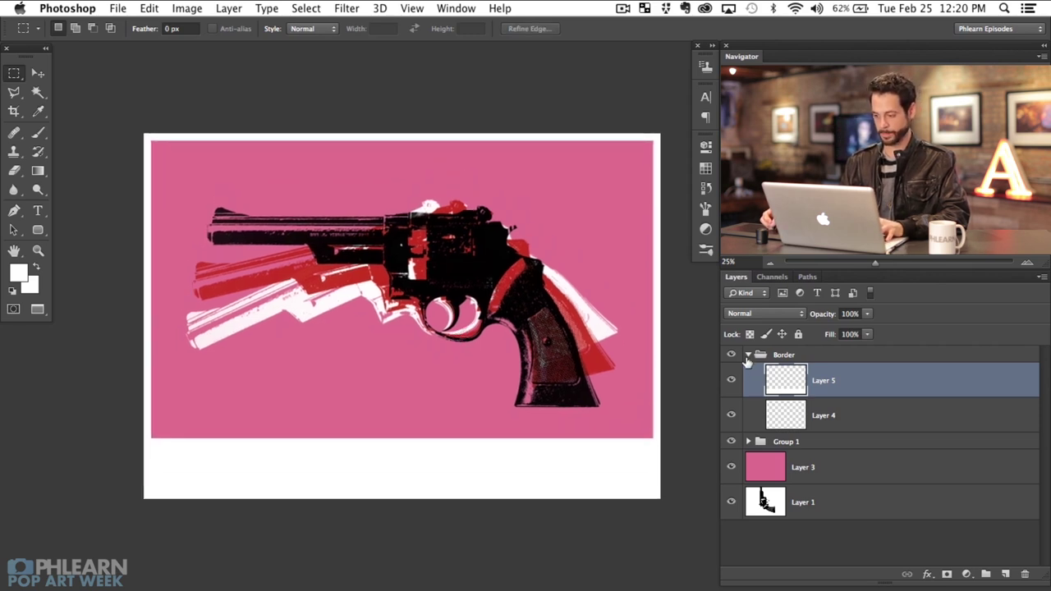
left_click(748, 355)
left_click(748, 354)
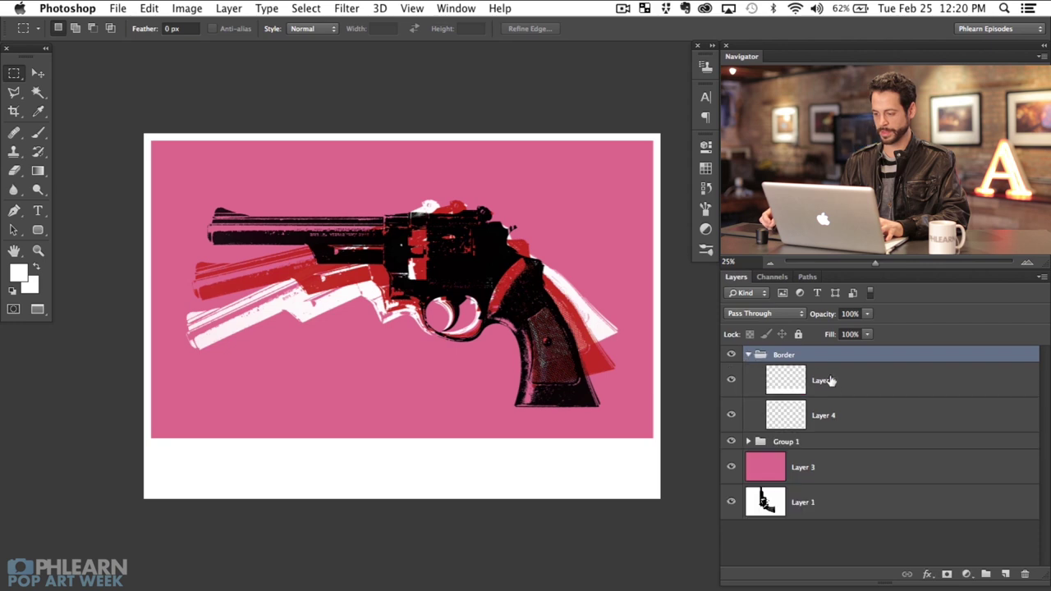
left_click(832, 380)
key("super+alt+shift+n")
- Choose a small round brush of about 24 px and sample the background pink as the painting colour
key("super+equal")
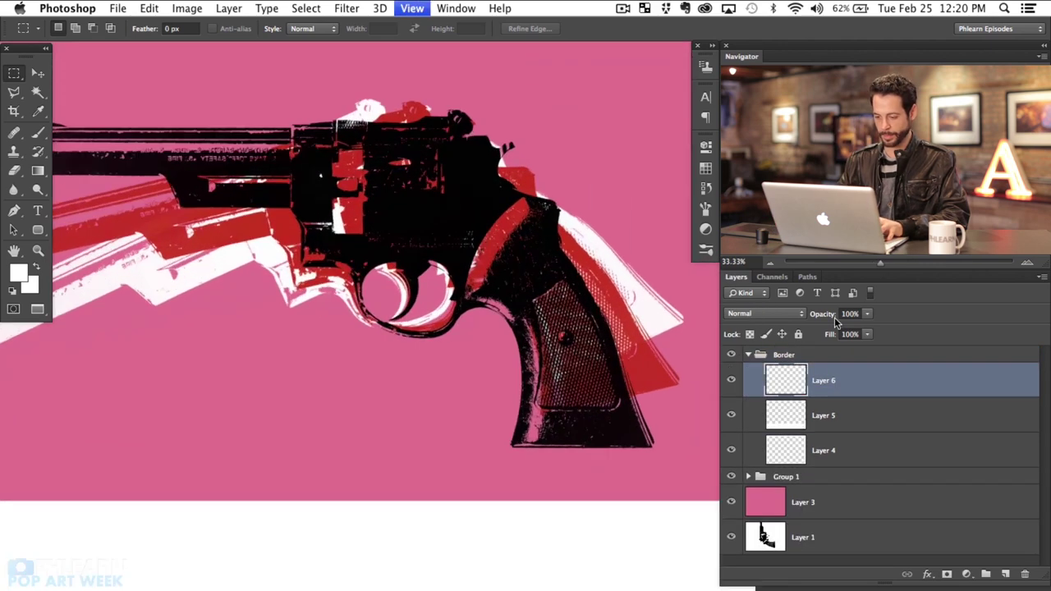
key("b")
right_click(424, 321)
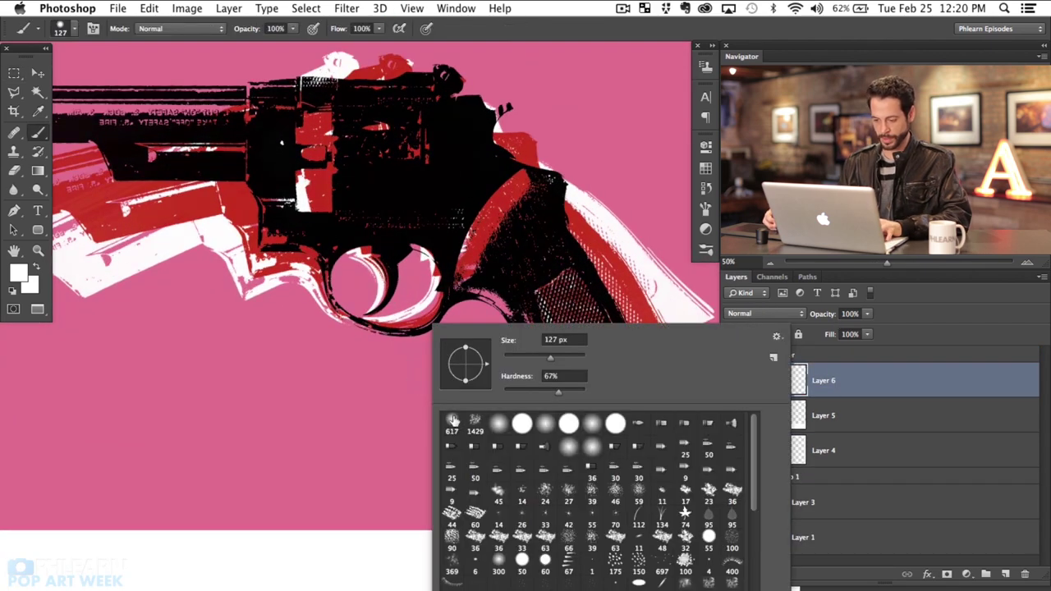
left_click_drag(414, 374, 315, 356)
mouse_move(383, 433)
left_mouse_down()
mouse_move(367, 438)
mouse_move(383, 415)
left_mouse_up()
left_click(383, 418, "alt")
scroll(385, 342, "down", 3)
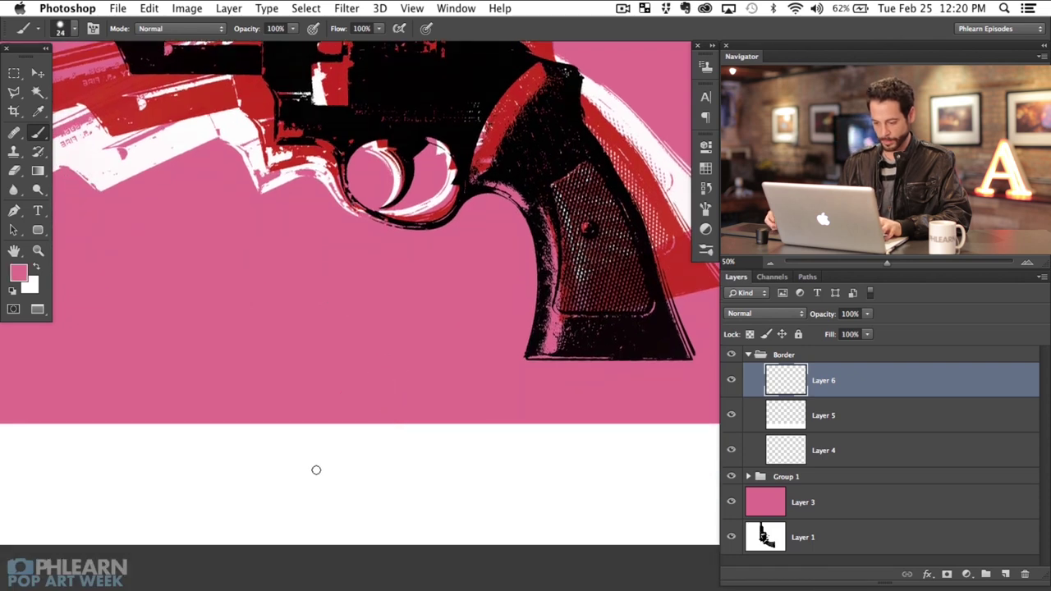
- Reduce the brush to 15 px and handwrite the artist's signature in pink on the white strip below the gun
left_click_drag(331, 455, 332, 498)
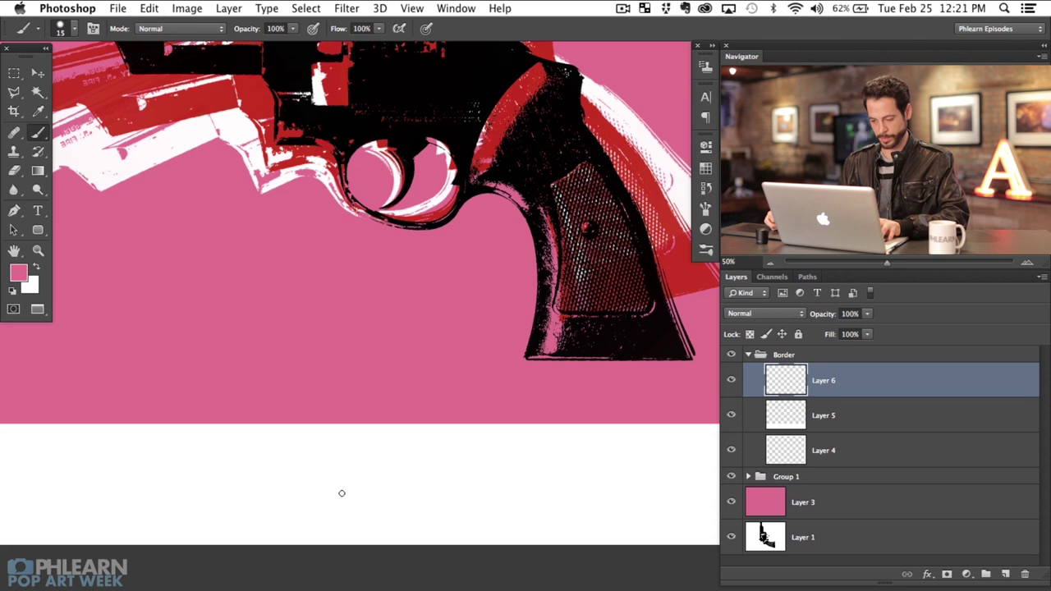
key("super+z")
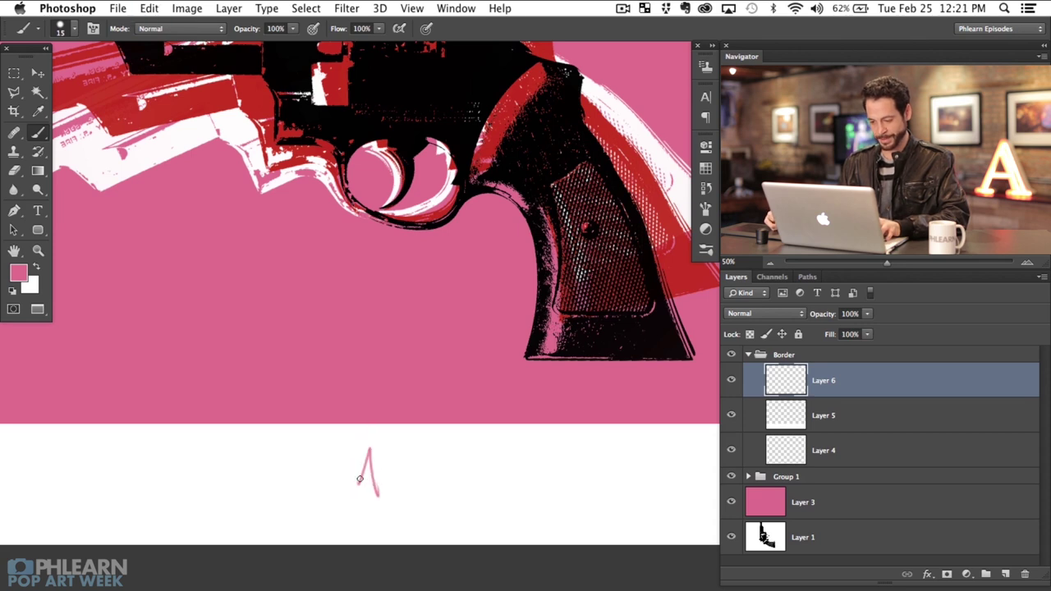
key("super+minus")
key("super+minus")
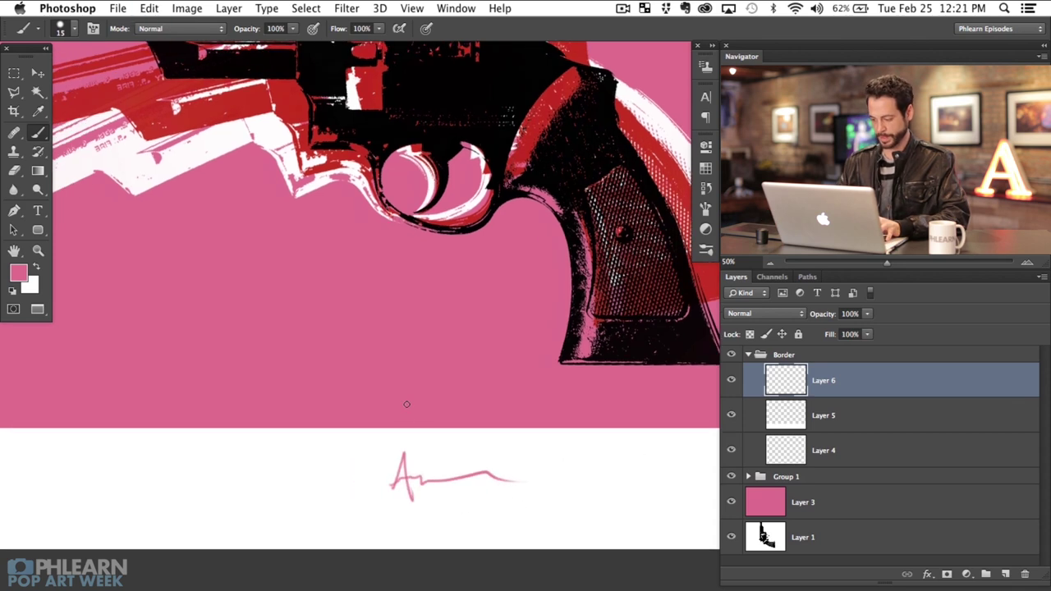
key("super+plus")
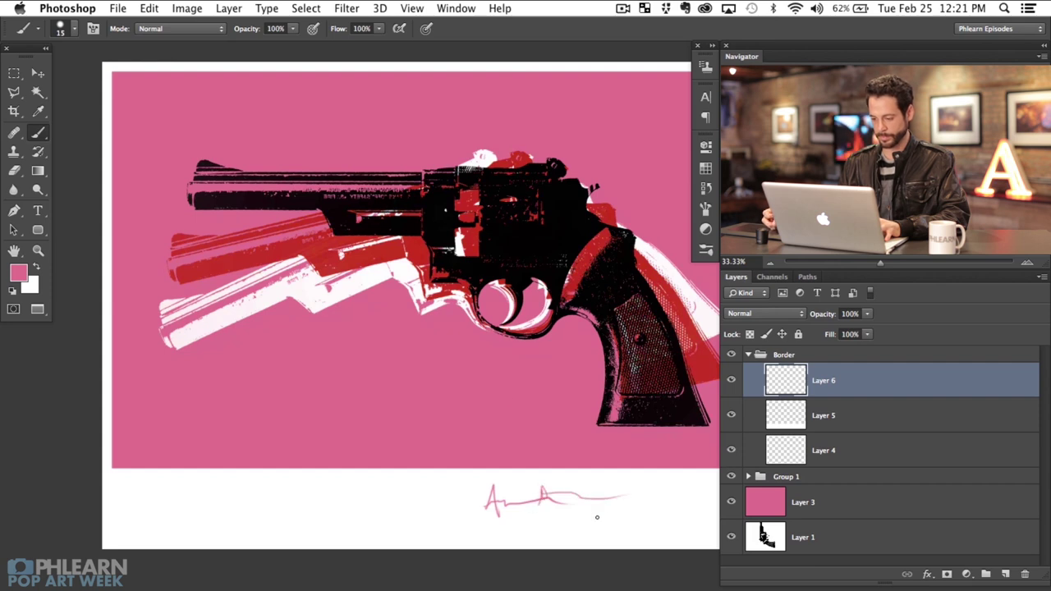
scroll(577, 528, "right", 2)
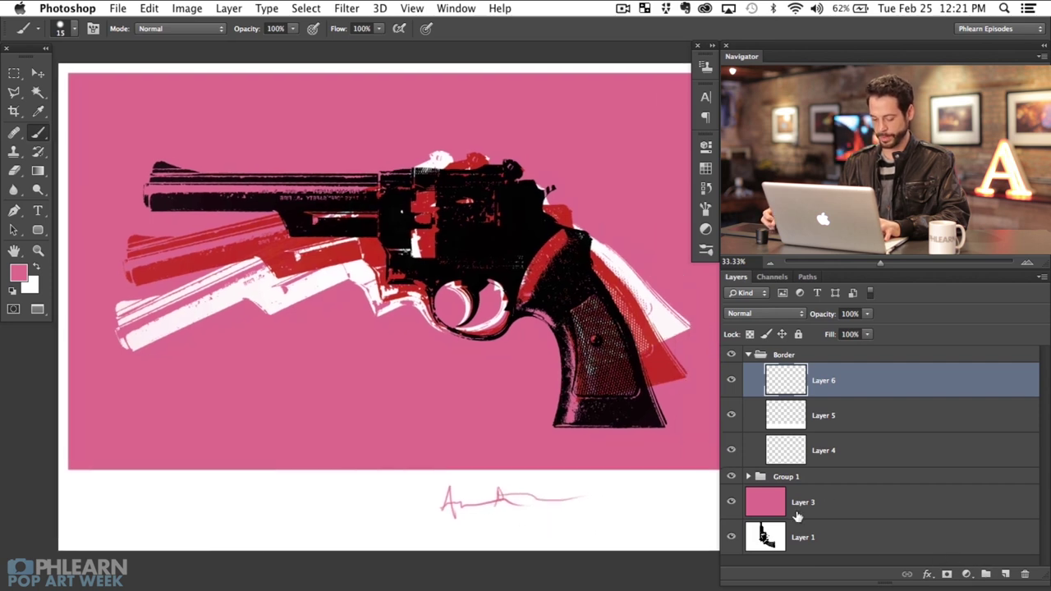
- Add a pink text line reading "PHLEARN - ACHIEVE THE IMPOSSIBLE" in the white strip
key("t")
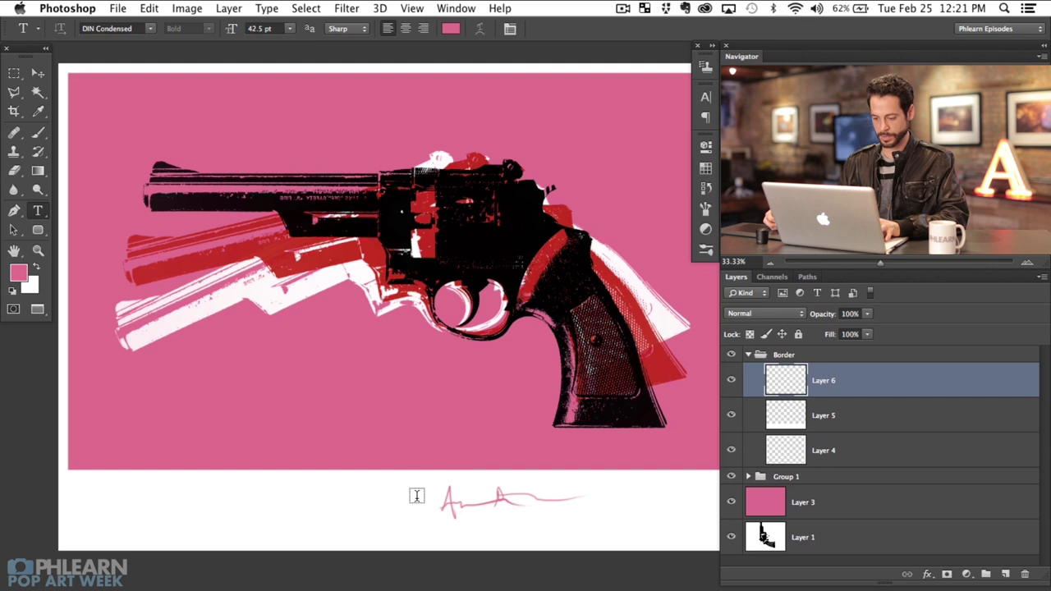
left_click(417, 495)
type("ph")
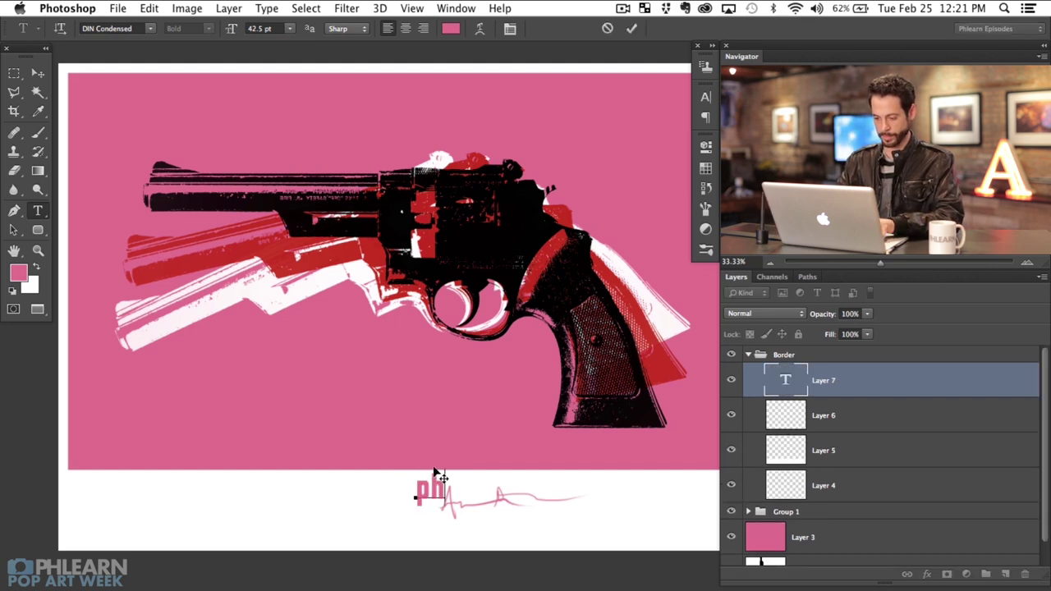
type("lea")
key("BackSpace")
key("BackSpace")
key("BackSpace")
key("BackSpace")
key("BackSpace")
key("BackSpace")
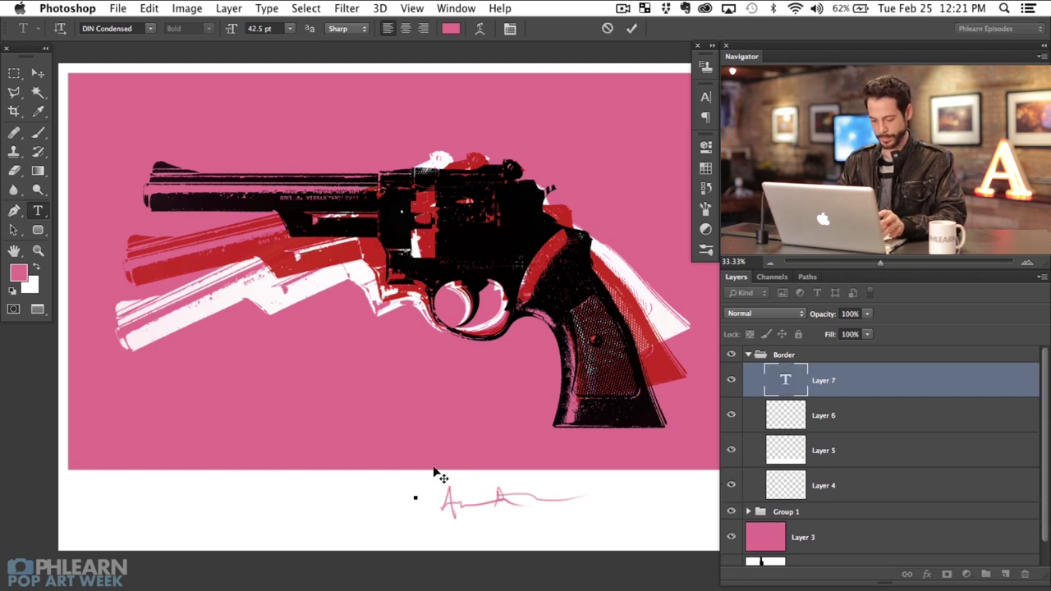
type("PHLEARN - ACHIEVE THE IN")
key("super+Return")
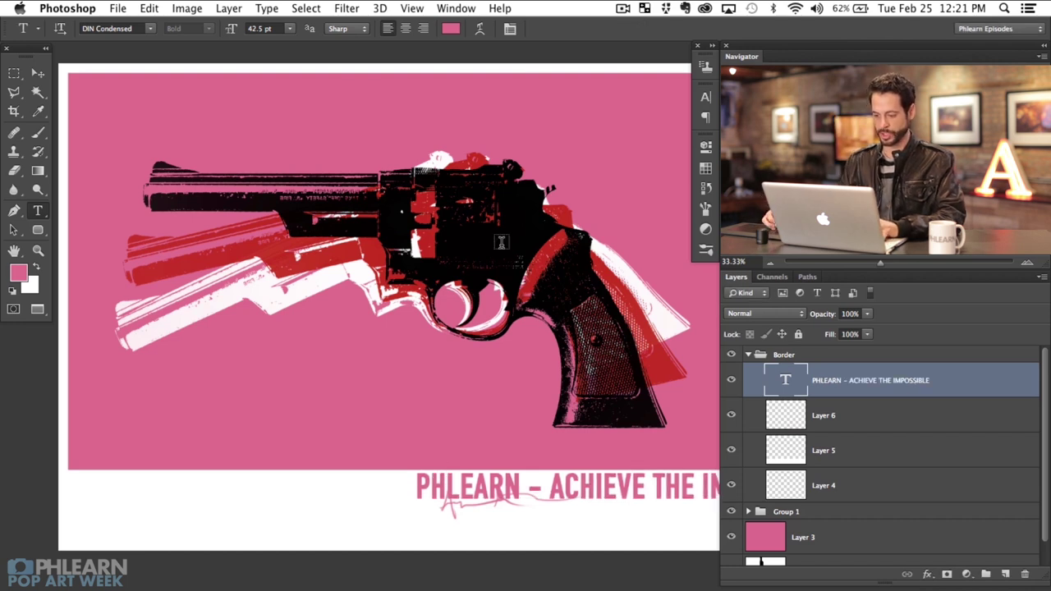
- Scale the text line to about 71% and move it below the signature in the white strip
scroll(501, 243, "right", 5)
key("super+t")
left_click_drag(600, 482, 407, 513)
left_click_drag(556, 490, 429, 503)
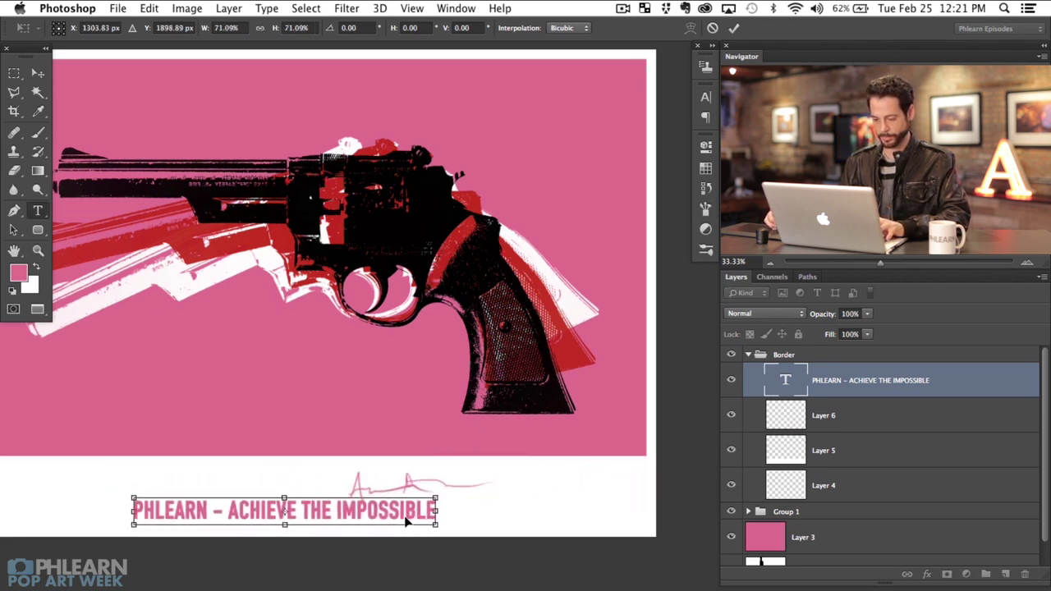
key("Return")
- Change the text line's font to Helvetica Bold and turn off faux bold
key("v")
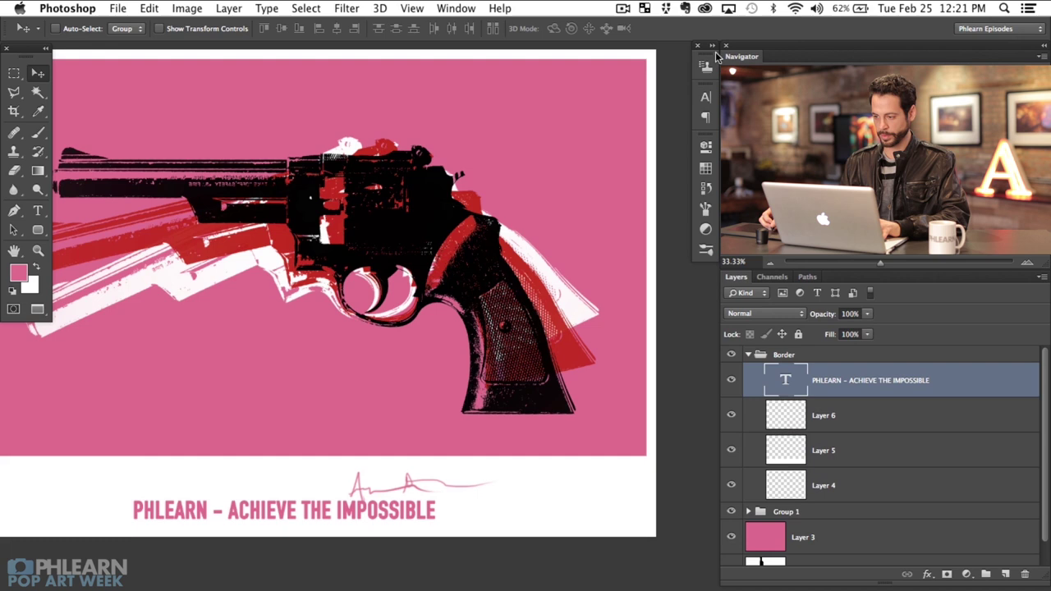
left_click(706, 99)
left_click(615, 104)
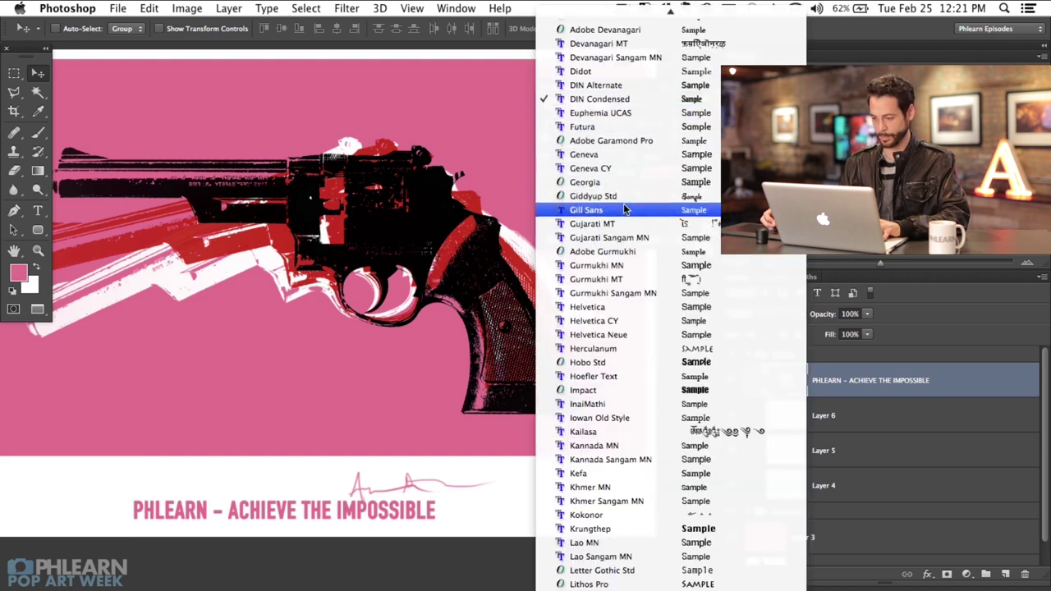
left_click(622, 308)
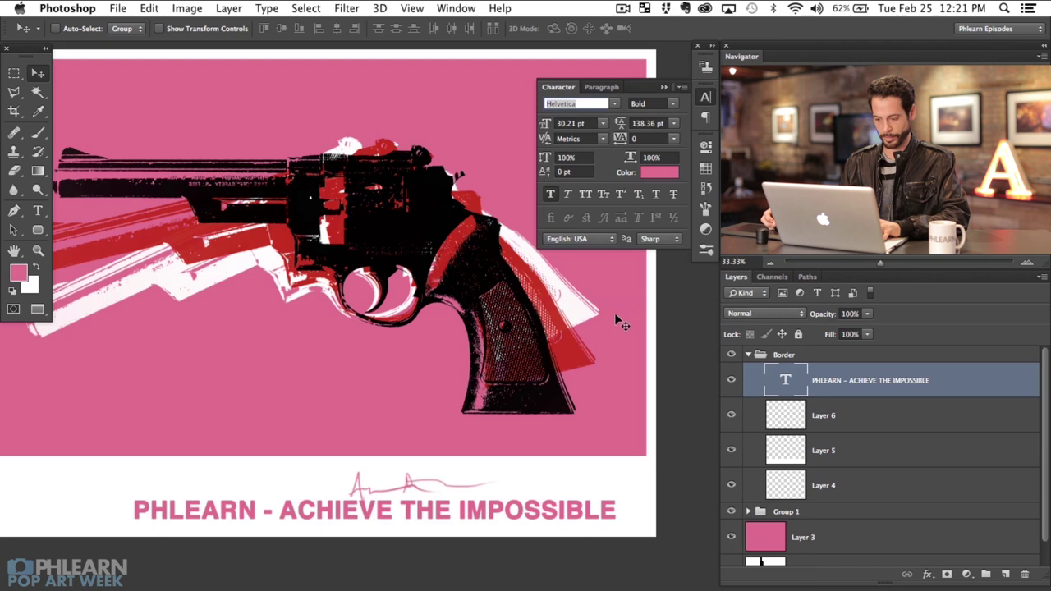
left_click(550, 197)
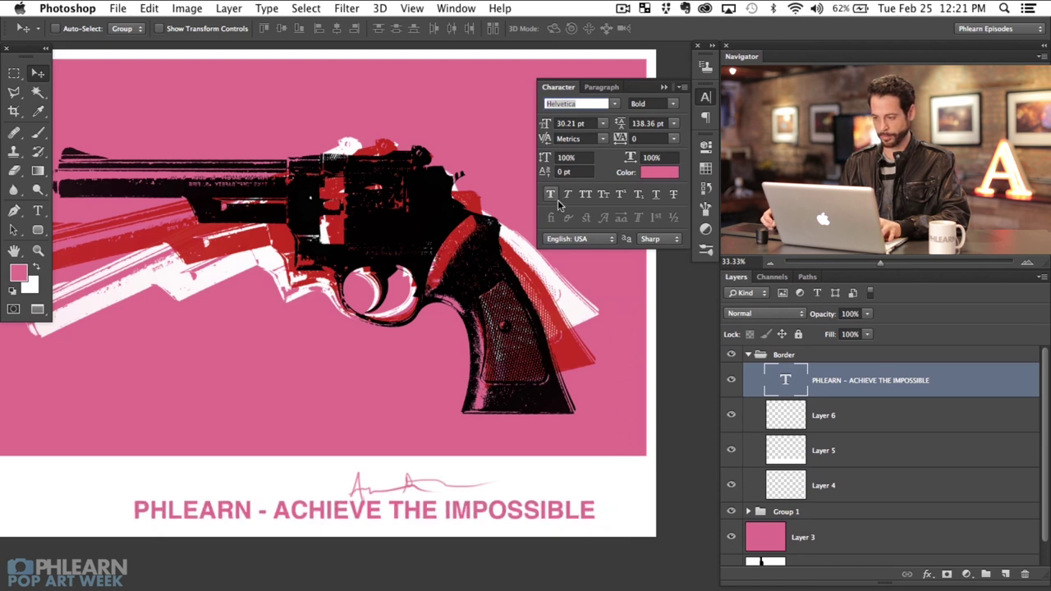
- Scale the text line down proportionally to about 17.4 pt within the white strip
key("super+t")
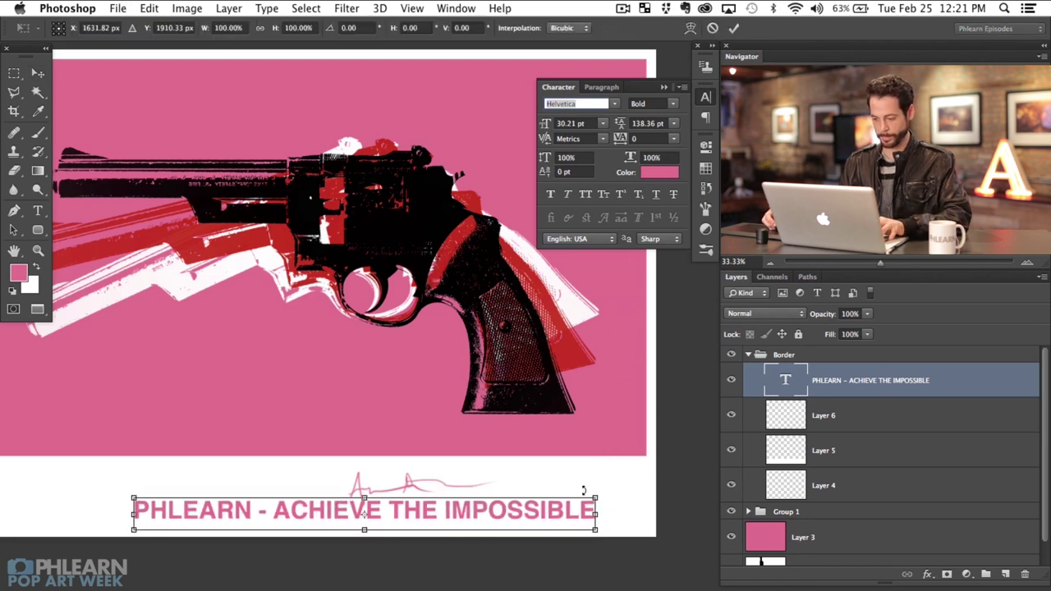
left_click_drag(595, 498, 411, 489)
key("Return")
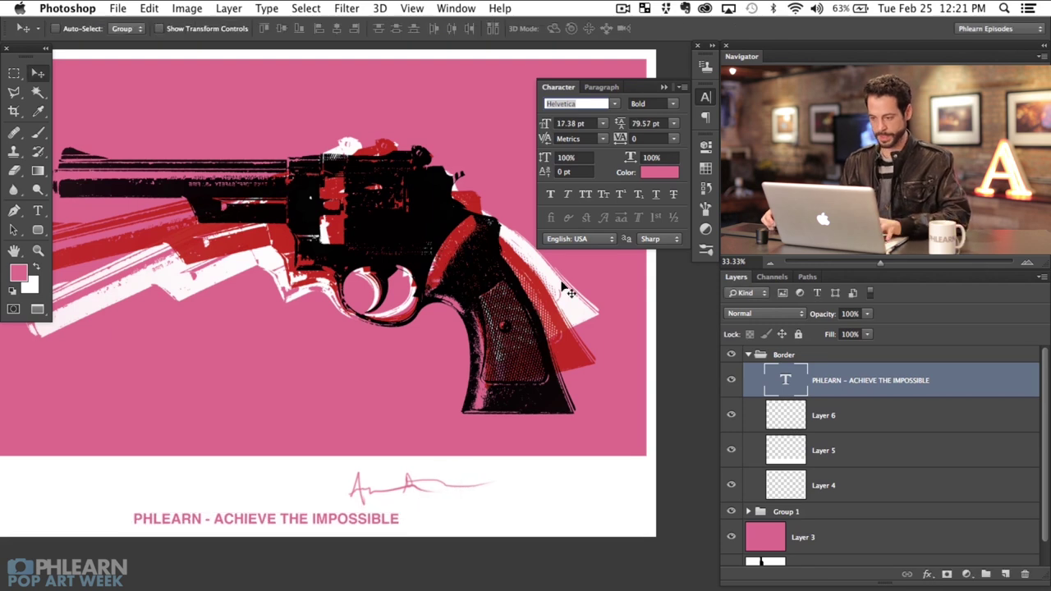
- Change the PHLEARN tagline's text colour from the pink to a medium grey
left_click(656, 172)
left_click_drag(364, 231, 292, 182)
left_click(617, 94)
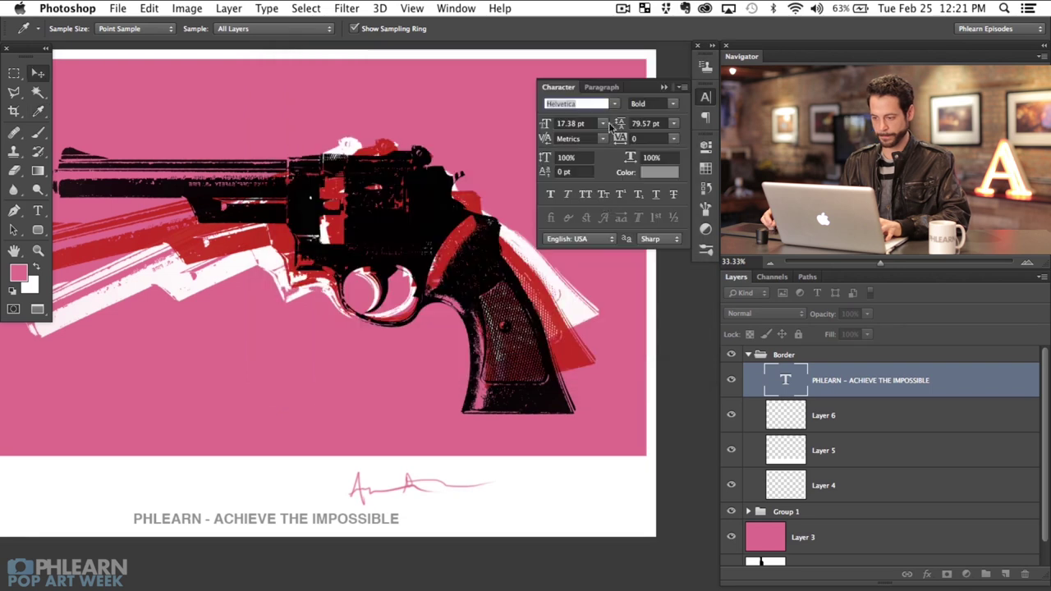
- Scale the grey tagline down proportionally a little more and keep it within the white strip
key("v")
key("super+t")
left_click_drag(400, 510, 357, 501)
key("Return")
left_click_drag(337, 433, 411, 415)
left_click(704, 98)
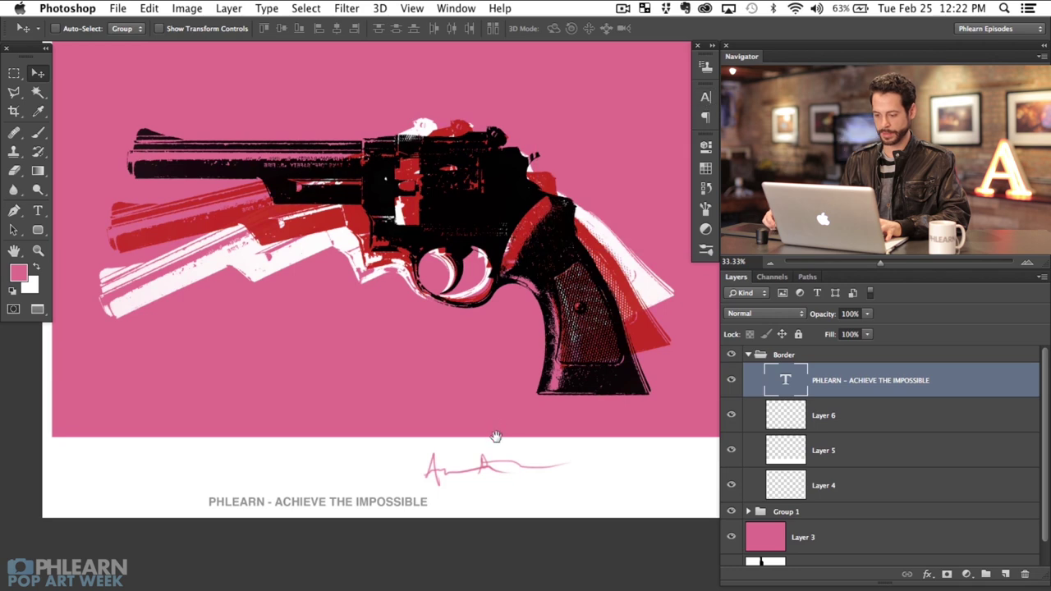
scroll(497, 432, "down", 3)
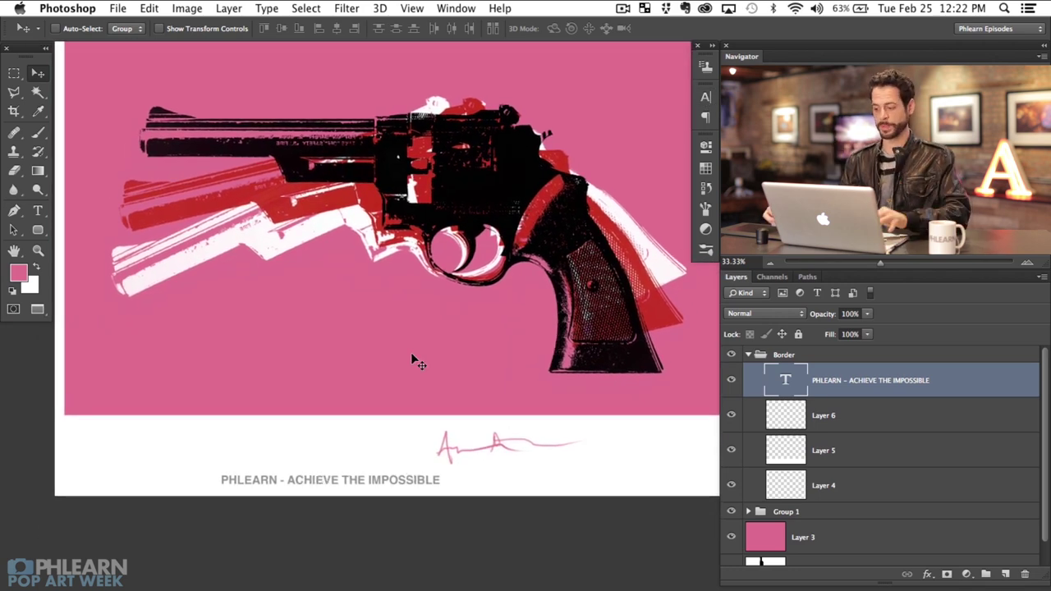
- Align the horizontal centres of the tagline and the signature on Layer 6
left_click(732, 418)
left_click(732, 418)
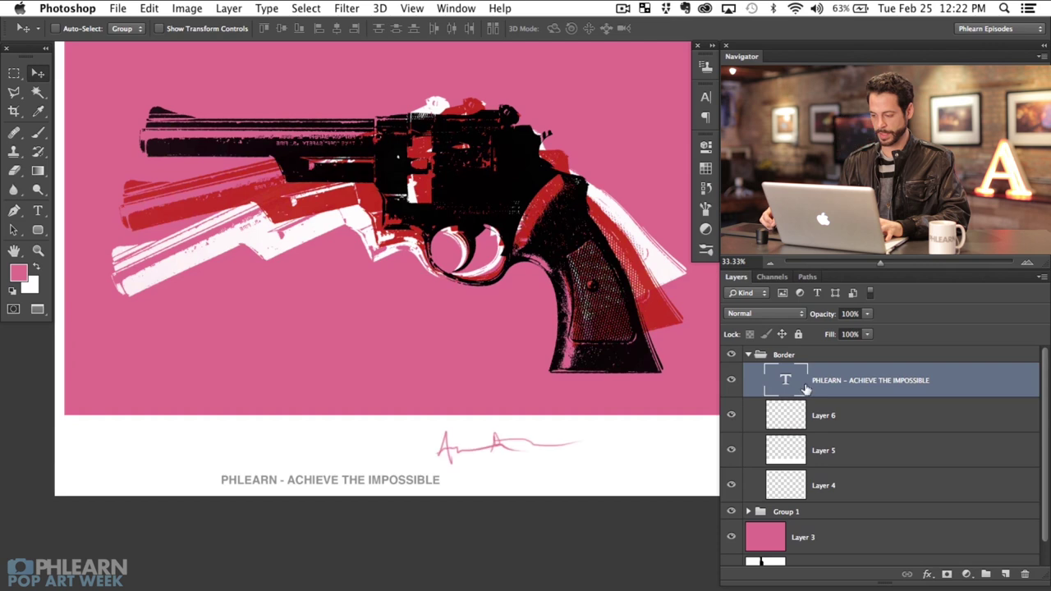
left_click(732, 381)
left_click(732, 381)
left_click(869, 420, "shift")
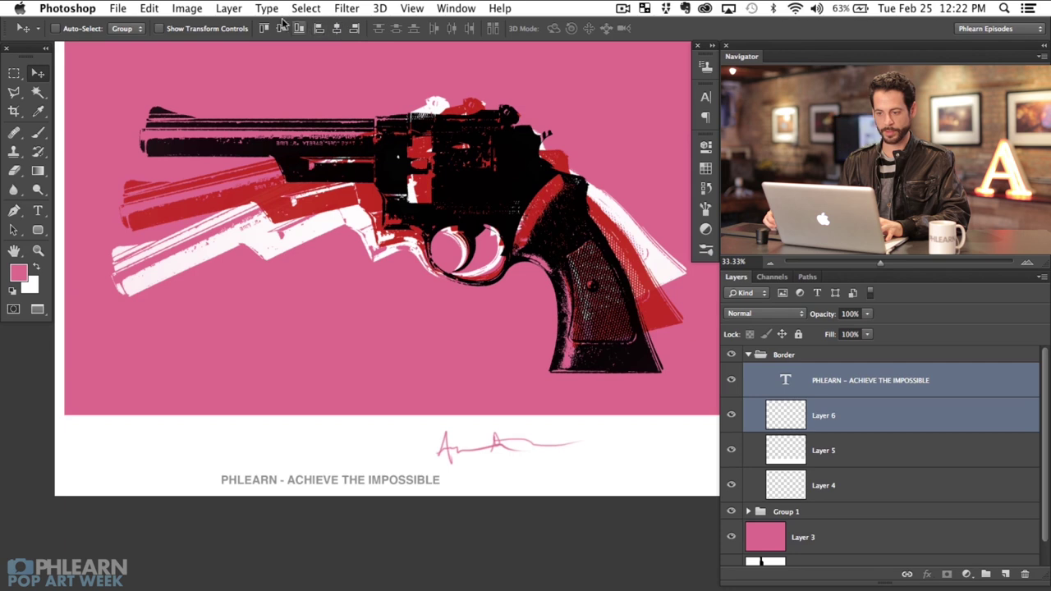
left_click(337, 29)
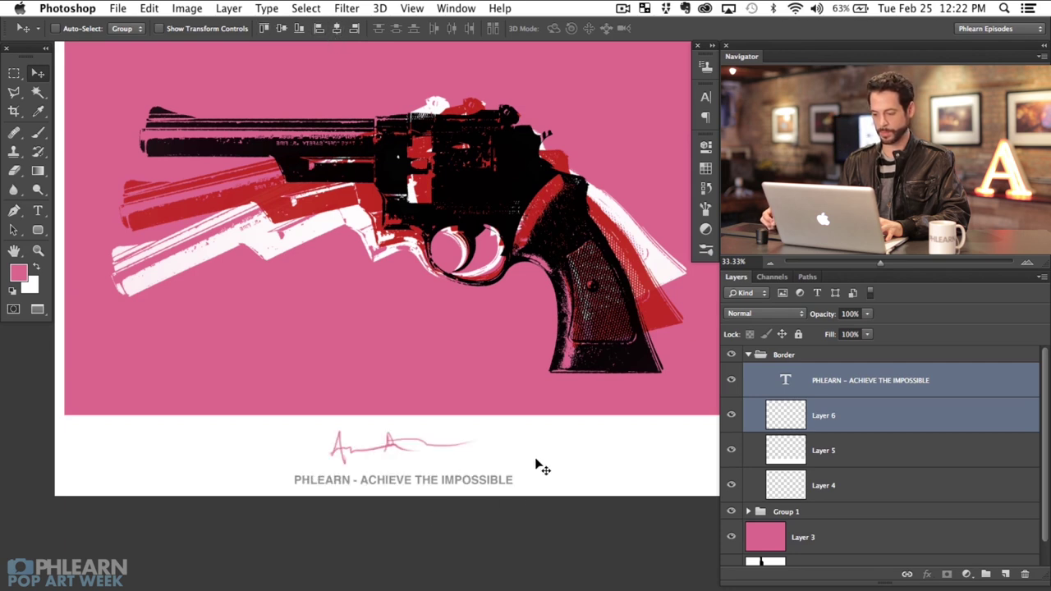
- Move only the signature slightly right and down so it sits closer above the tagline
left_click(732, 416)
left_click(732, 416)
left_click(731, 416)
left_click(731, 417)
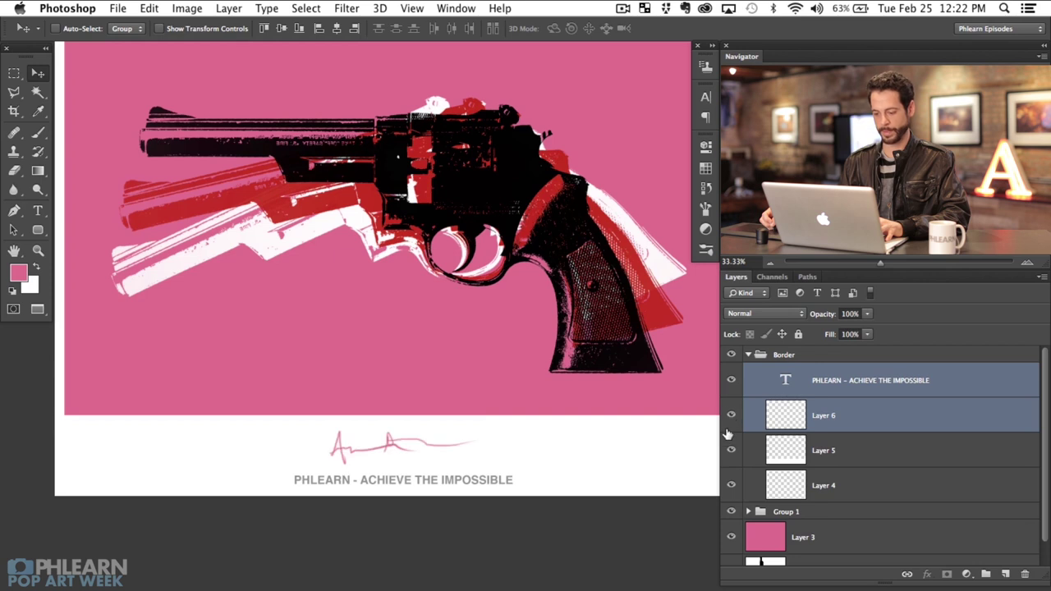
left_click(825, 418)
left_click(737, 416)
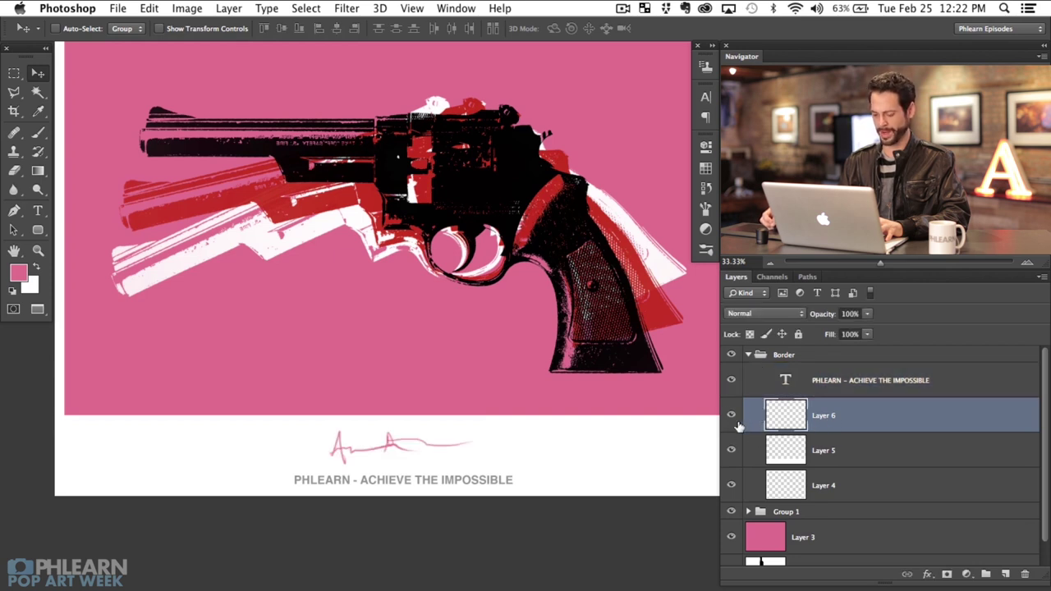
mouse_move(555, 481)
left_mouse_down()
mouse_move(587, 465)
mouse_move(563, 473)
left_mouse_up()
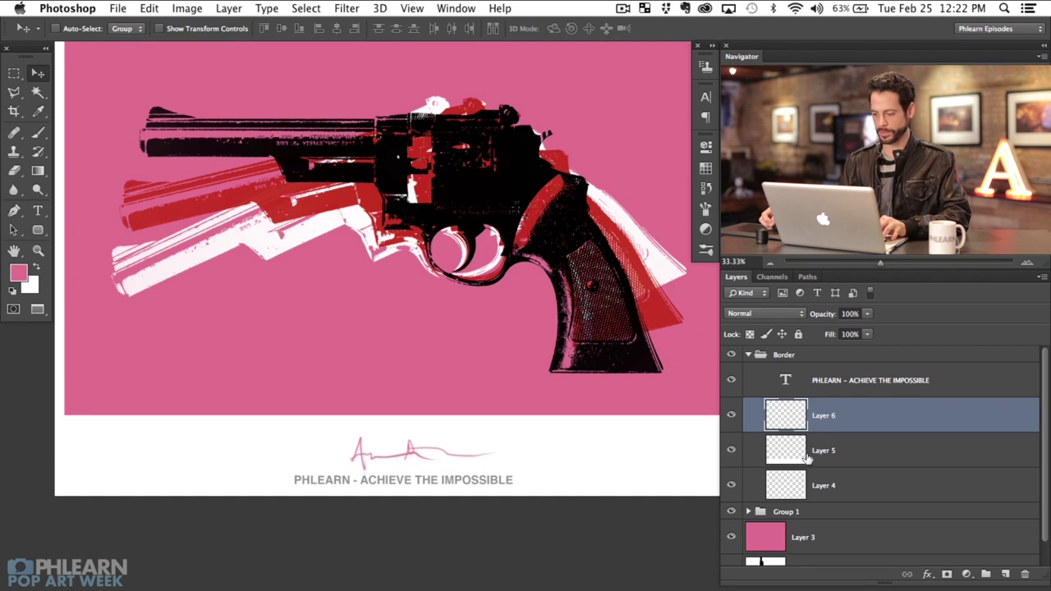
- Group the signature layer and the tagline text layer together inside the Border group
left_click(854, 385, "shift")
key("super+g")
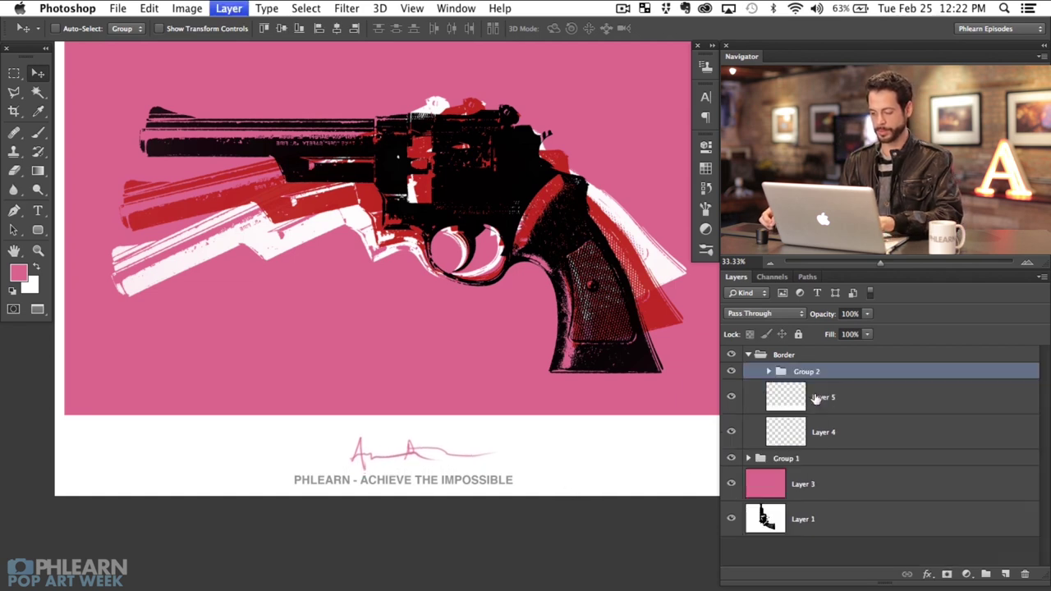
left_click(732, 372)
left_click(732, 375)
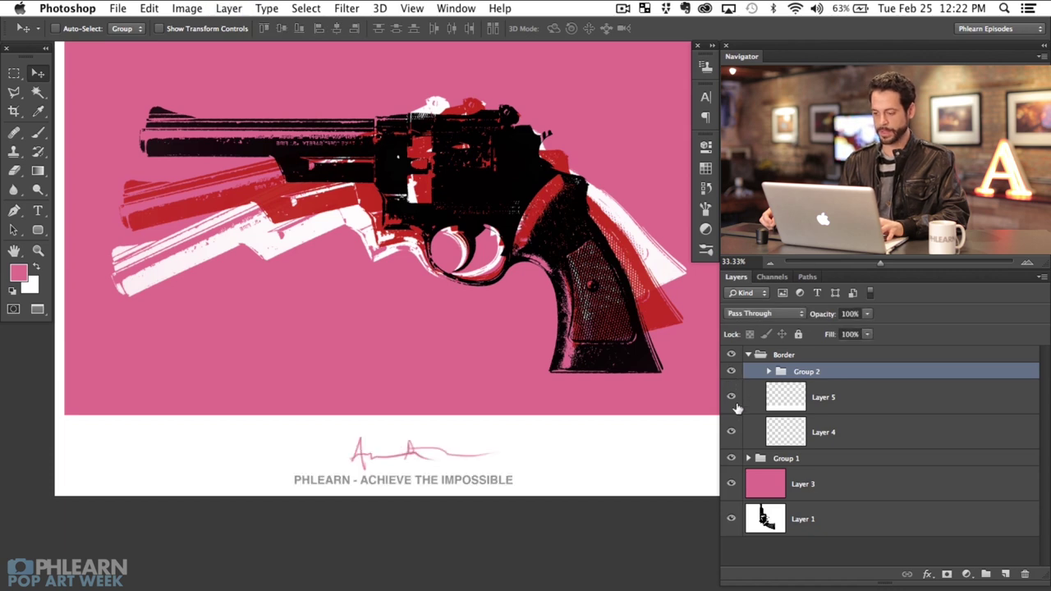
key("super+minus")
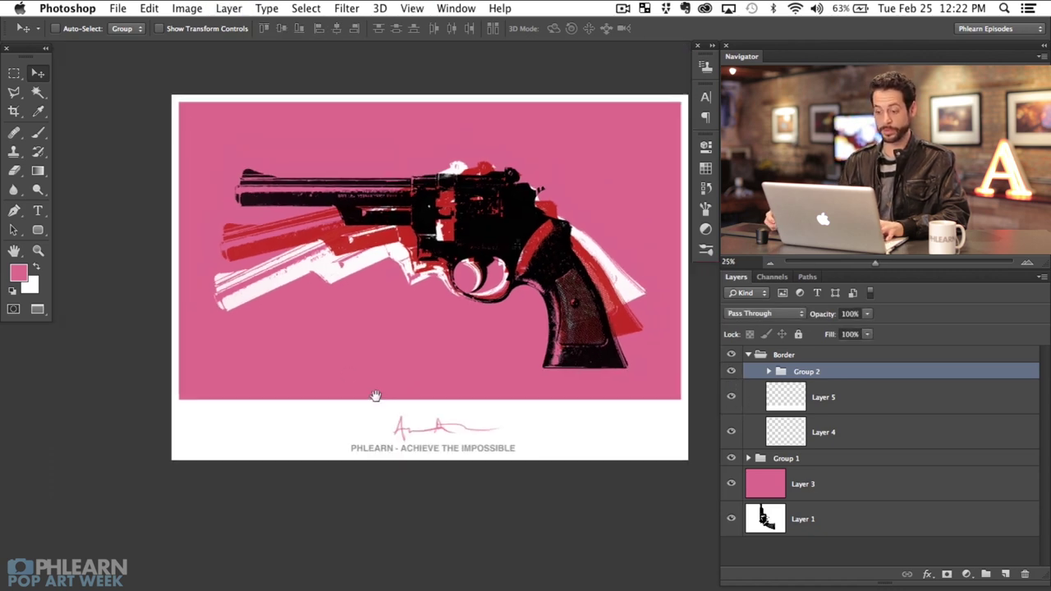
- Add a new layer above Layer 5, fill it with the pink foreground colour and set its opacity to 50%
left_click(736, 400)
left_click(735, 399)
left_click(736, 399)
left_click(825, 401)
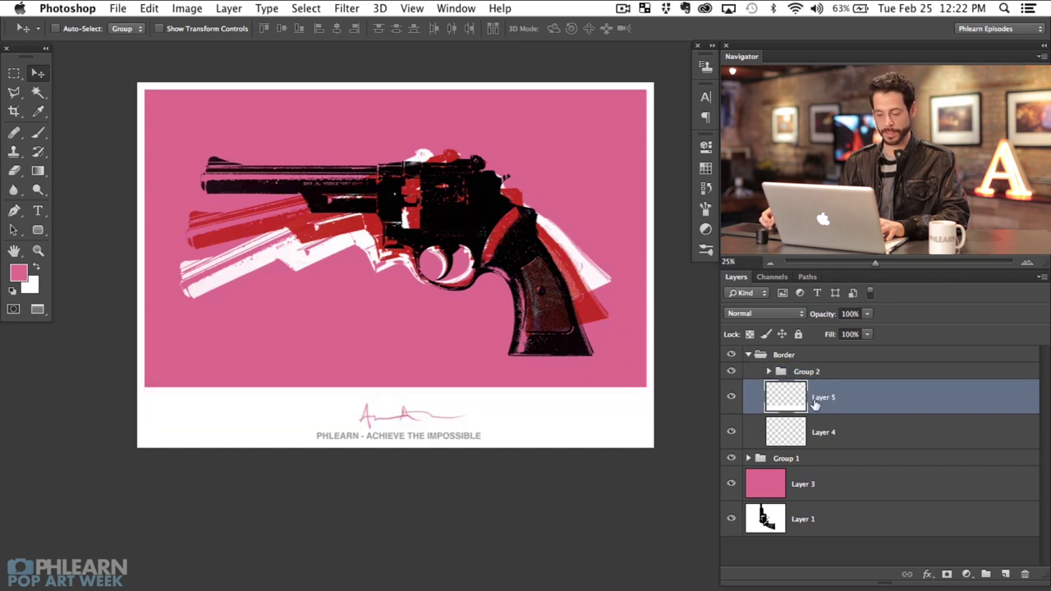
key("super+alt+shift+n")
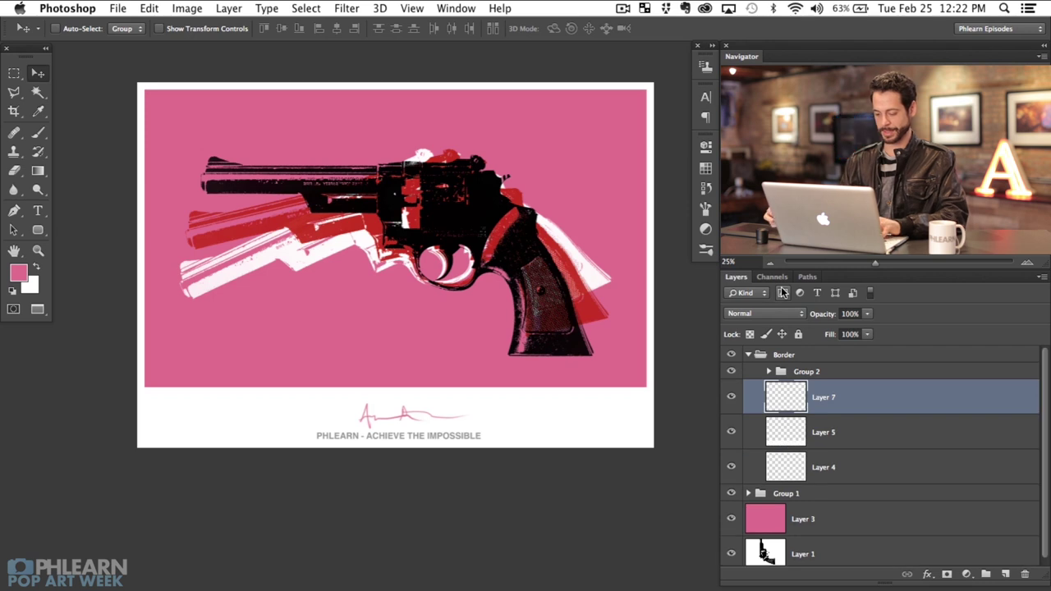
key("b")
left_click(14, 73)
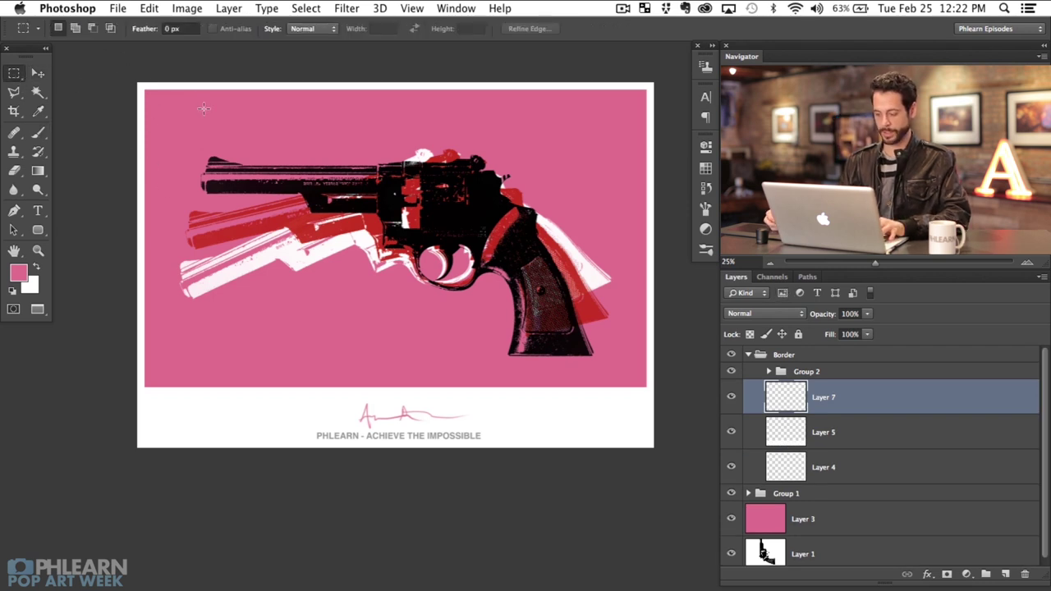
key("alt+BackSpace")
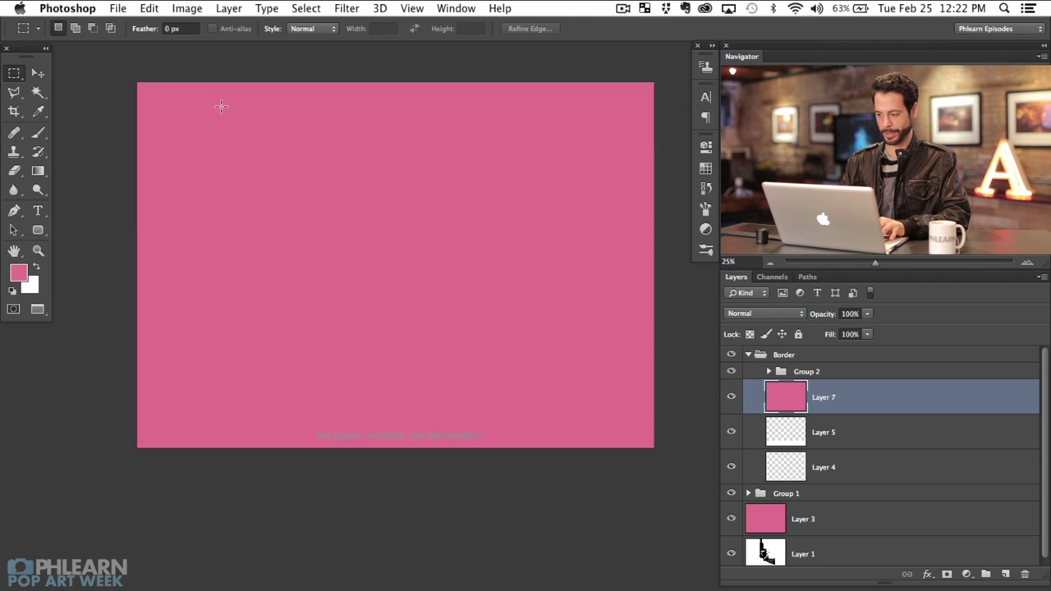
key("v")
key("5")
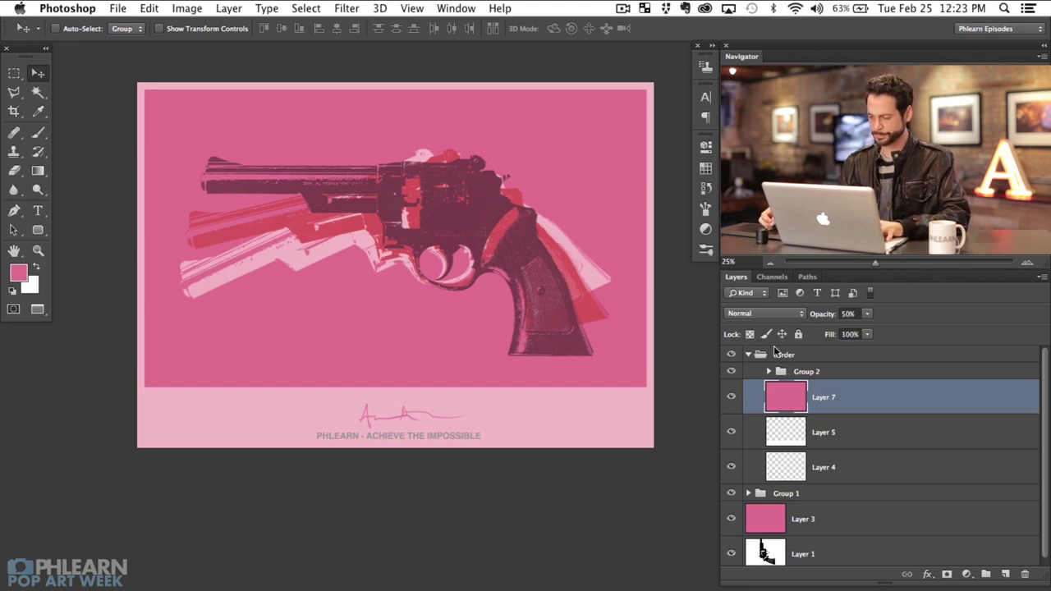
- Centre the signature and tagline group horizontally on the pink fill layer and delete that fill layer
left_click(830, 376, "shift")
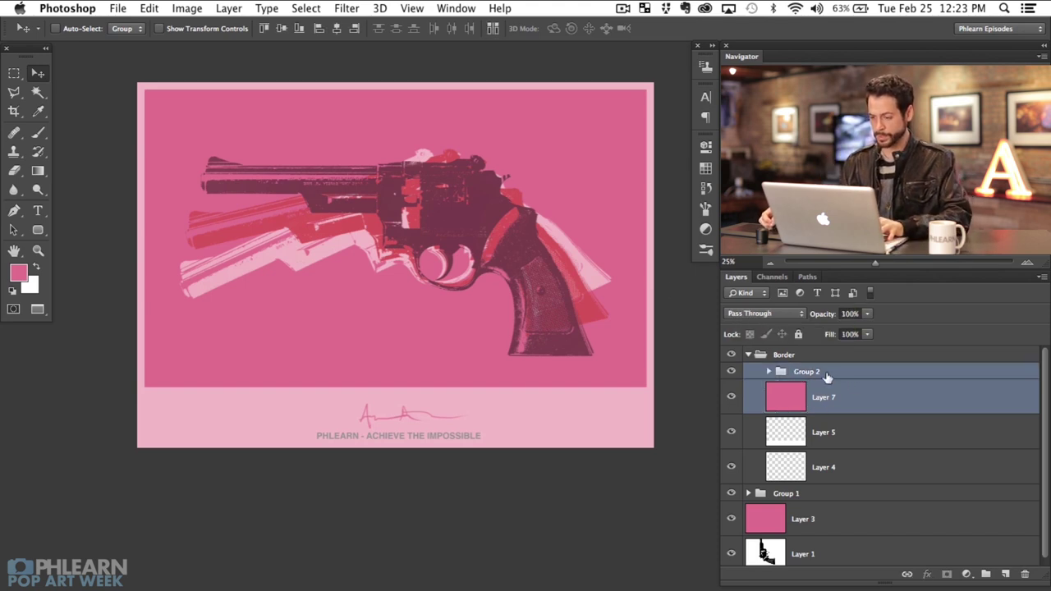
left_click(336, 33)
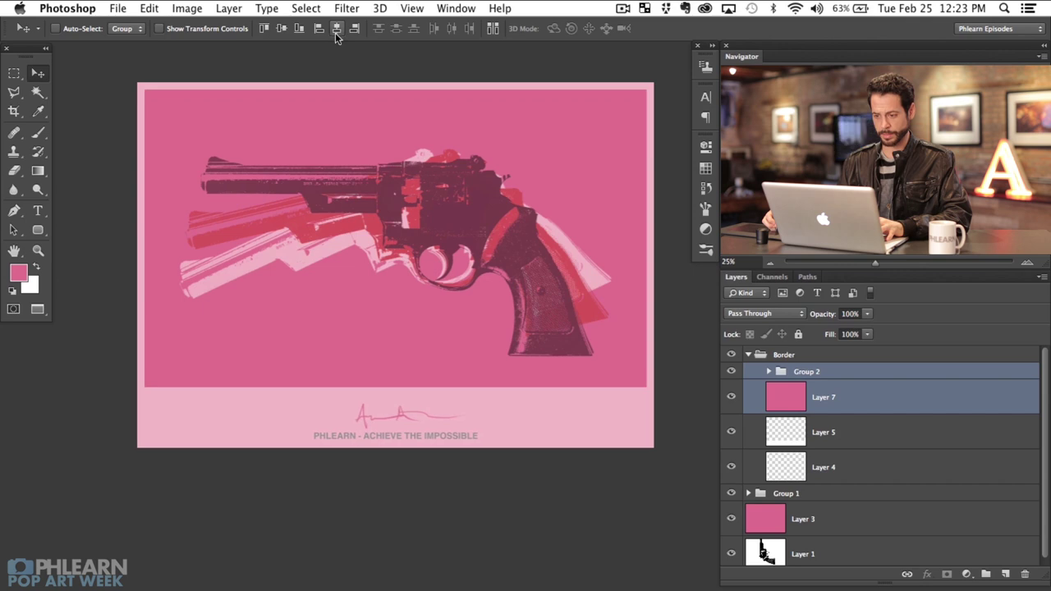
left_click(805, 373)
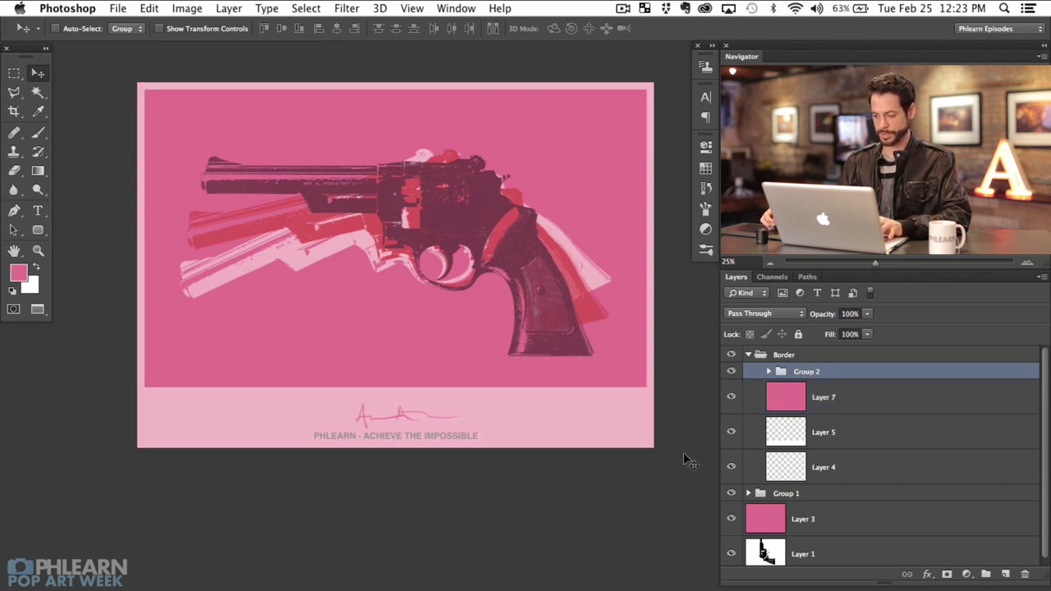
left_click(730, 372)
left_click(730, 372)
left_click(730, 372)
left_click(730, 372)
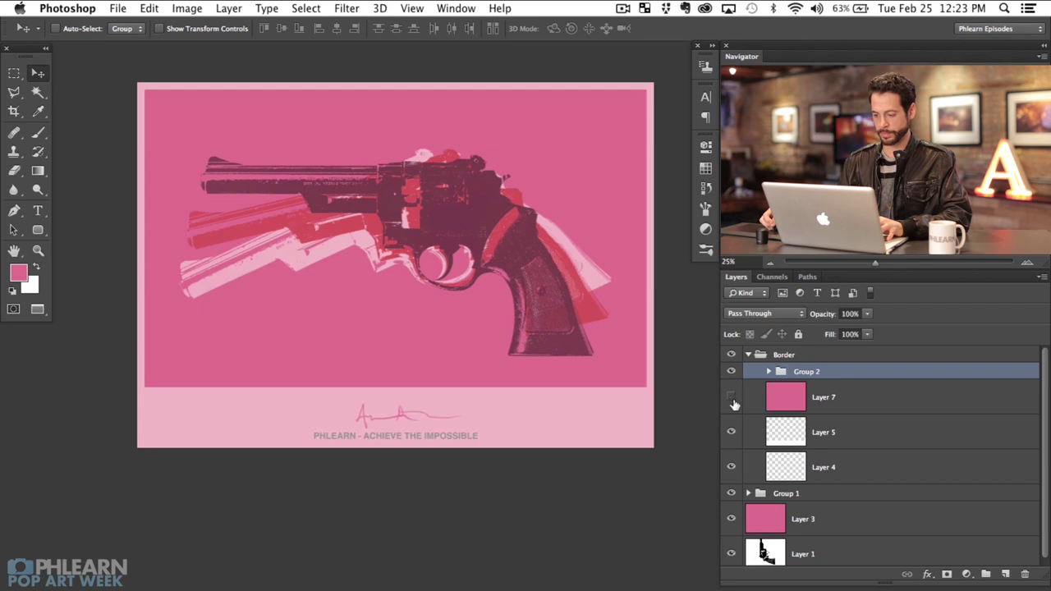
left_click(830, 401)
key("Delete")
- Align the signature and tagline group to the horizontal and vertical centres of the white strip on Layer 5
left_click(732, 398)
left_click(732, 398)
left_click(732, 398)
left_click(733, 398)
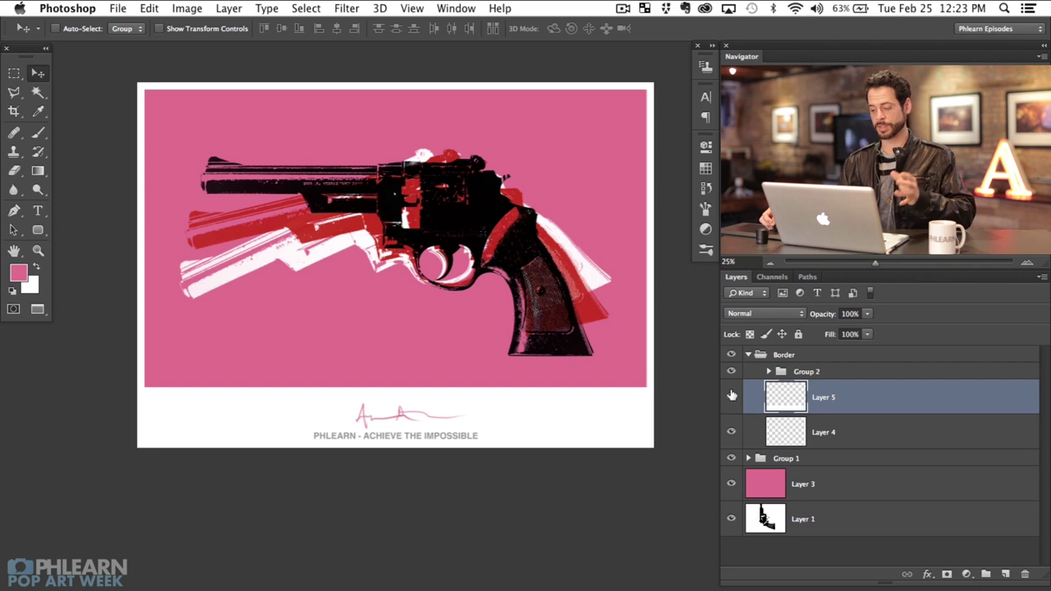
left_click(820, 372, "shift")
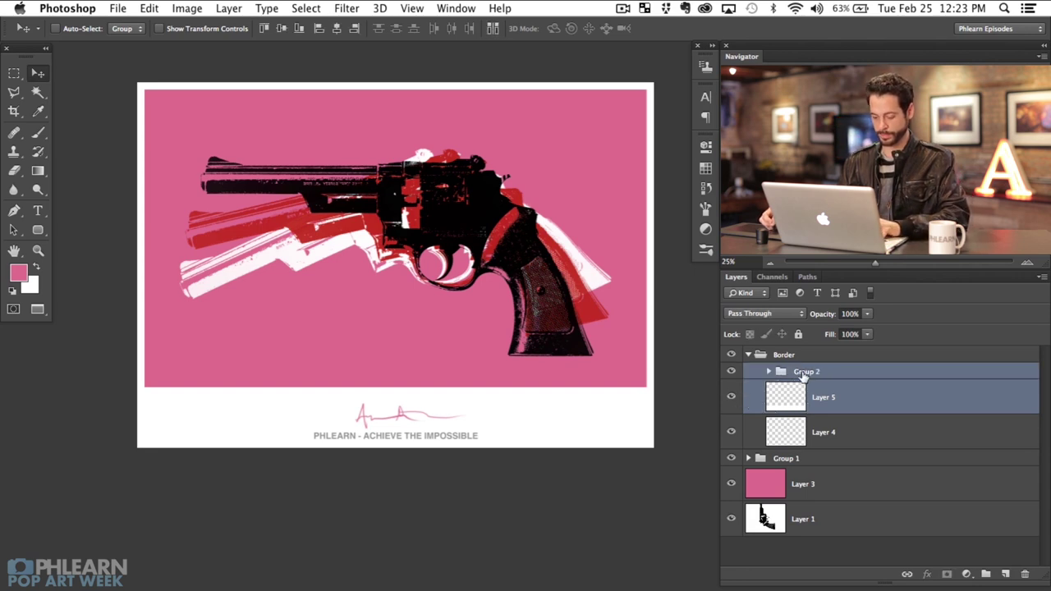
left_click(284, 29)
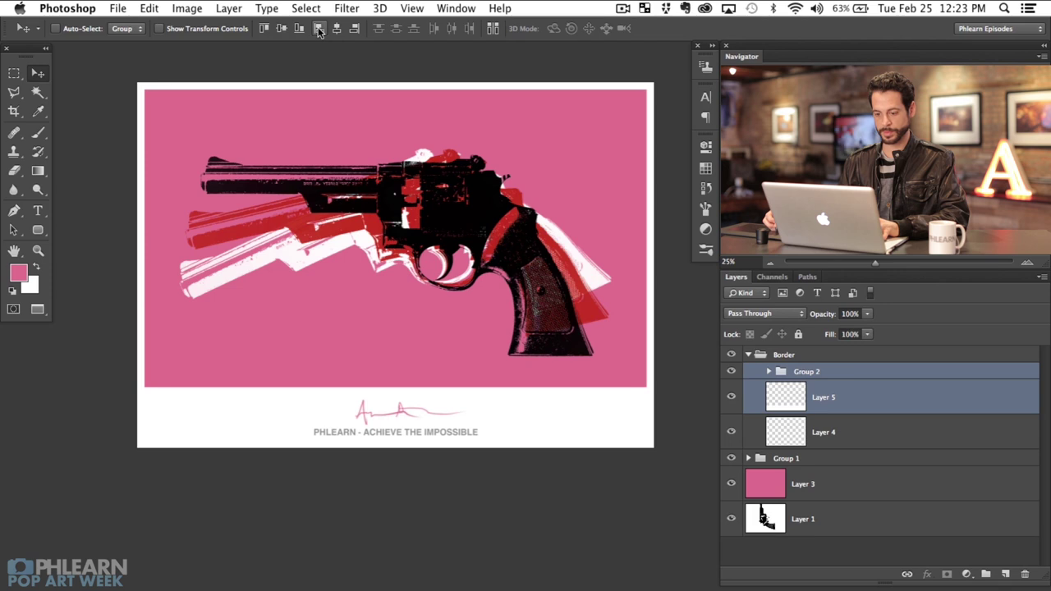
left_click(319, 30)
left_click(300, 30)
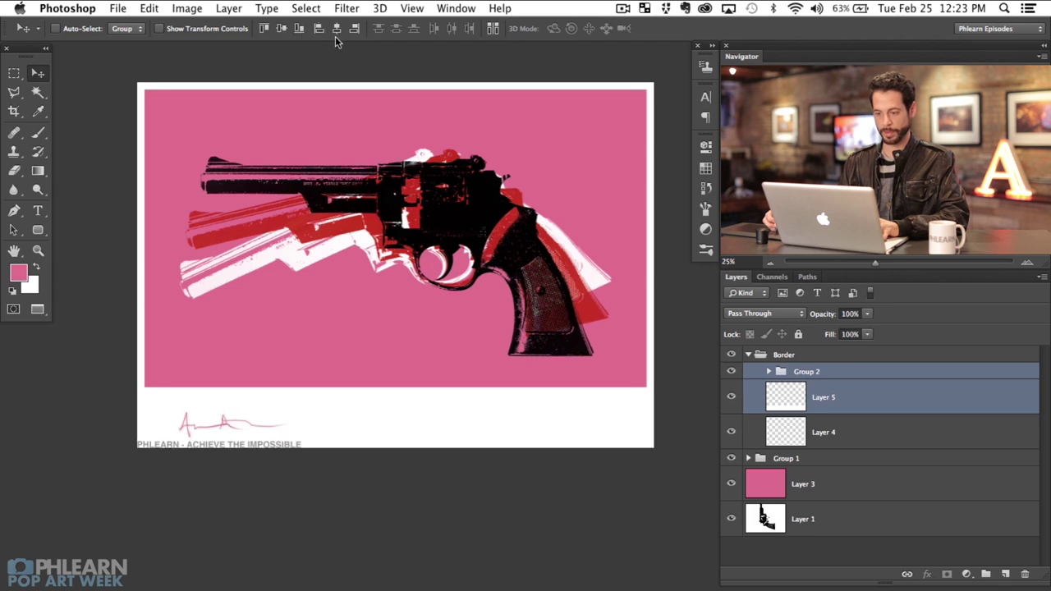
left_click(336, 29)
left_click(281, 28)
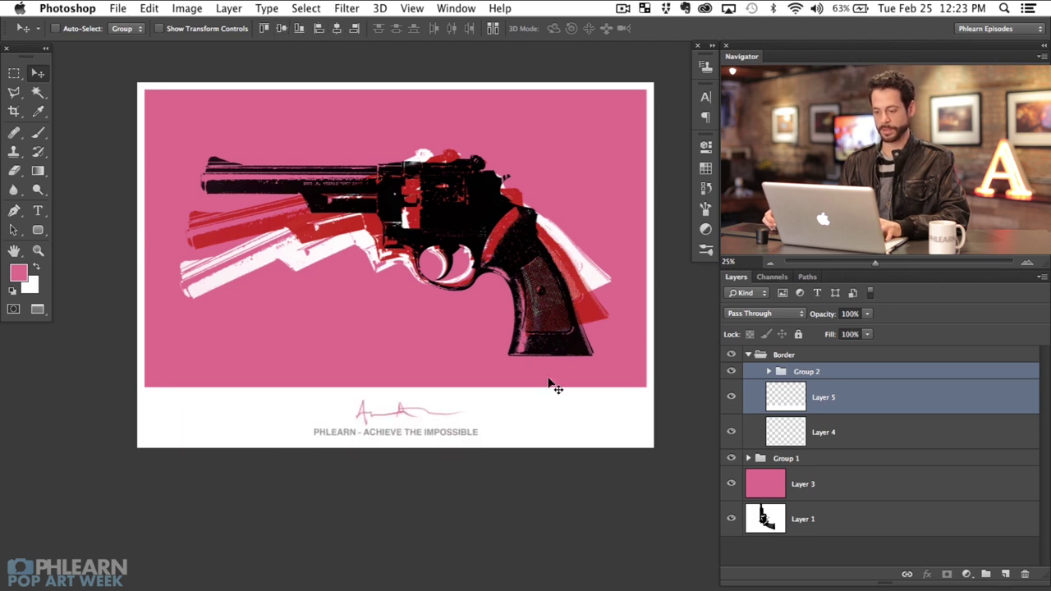
- Copy the white PHLEARN logo layer from the Phlearn Light group of LogoPack.psd into the gun poster document
left_click(750, 355)
key("f")
key("f")
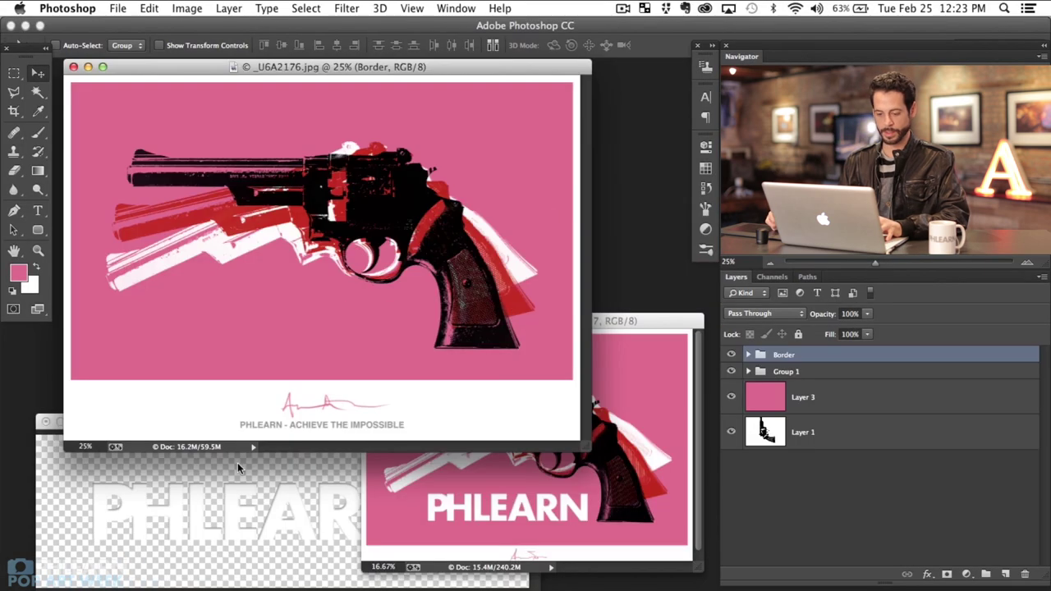
left_click(233, 498)
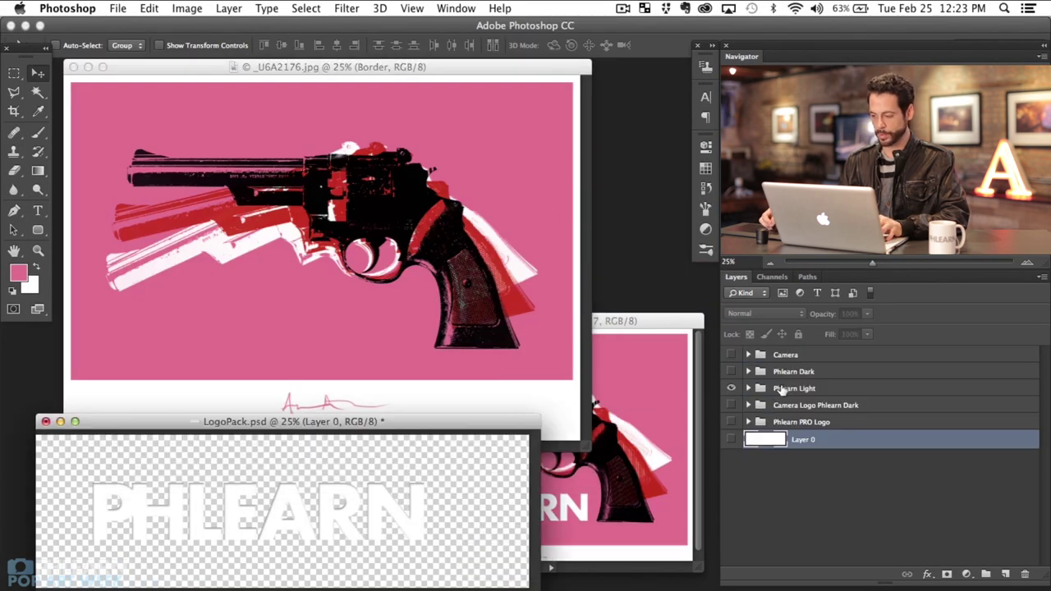
left_click(782, 391)
left_click(748, 389)
left_click(813, 406)
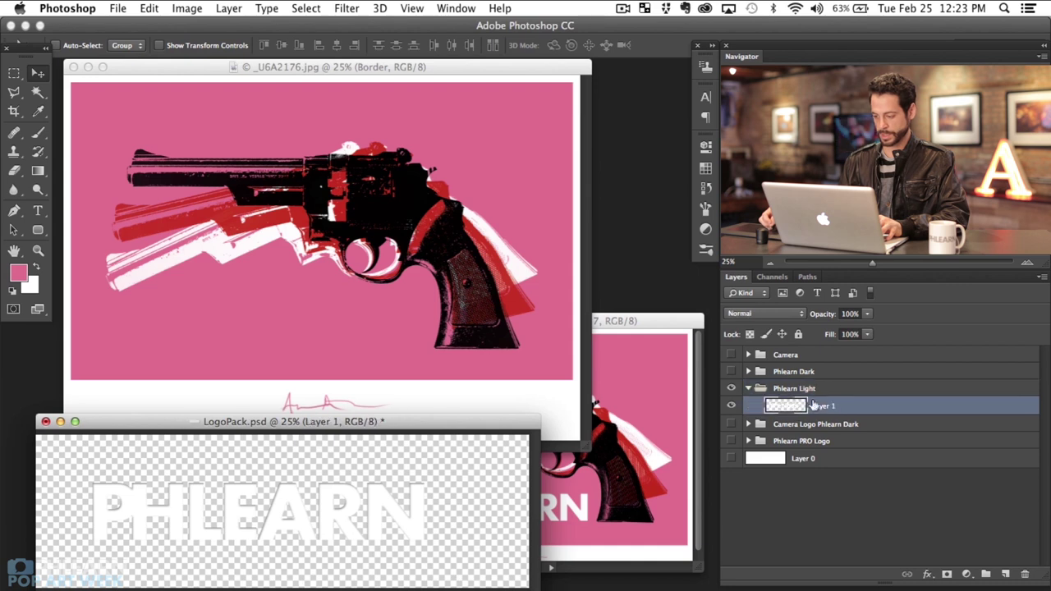
left_click_drag(825, 411, 404, 297)
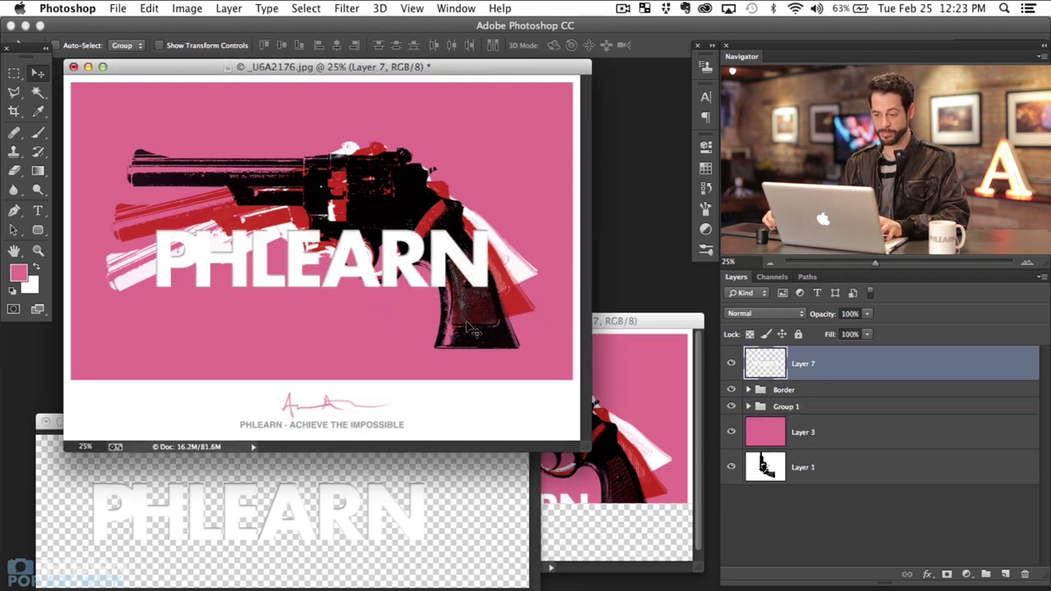
- Move the PHLEARN logo below the gun barrels and scale it down proportionally to fit beside the black grip
key("f")
left_click_drag(473, 324, 411, 384)
key("super+t")
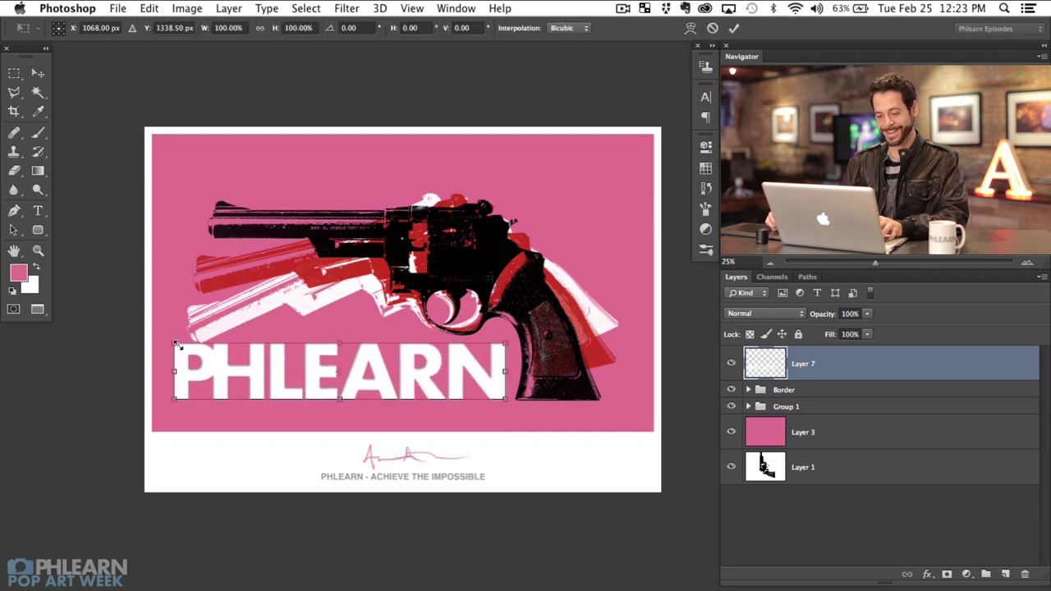
left_click_drag(171, 348, 336, 371)
key("Return")
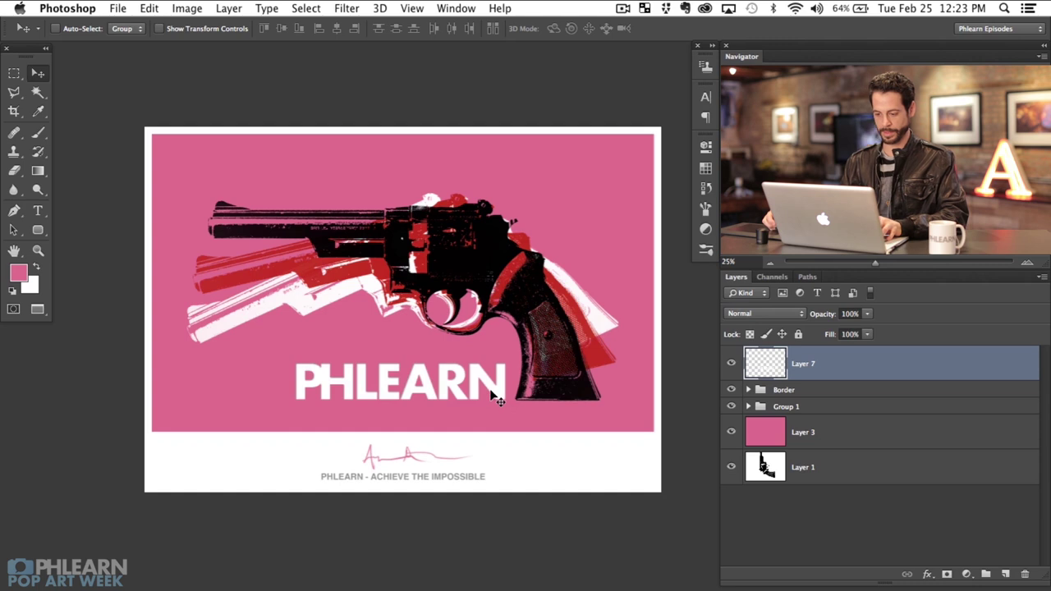
- Align the PHLEARN logo's horizontal centre with the white strip on Layer 5
left_click(796, 394, "shift")
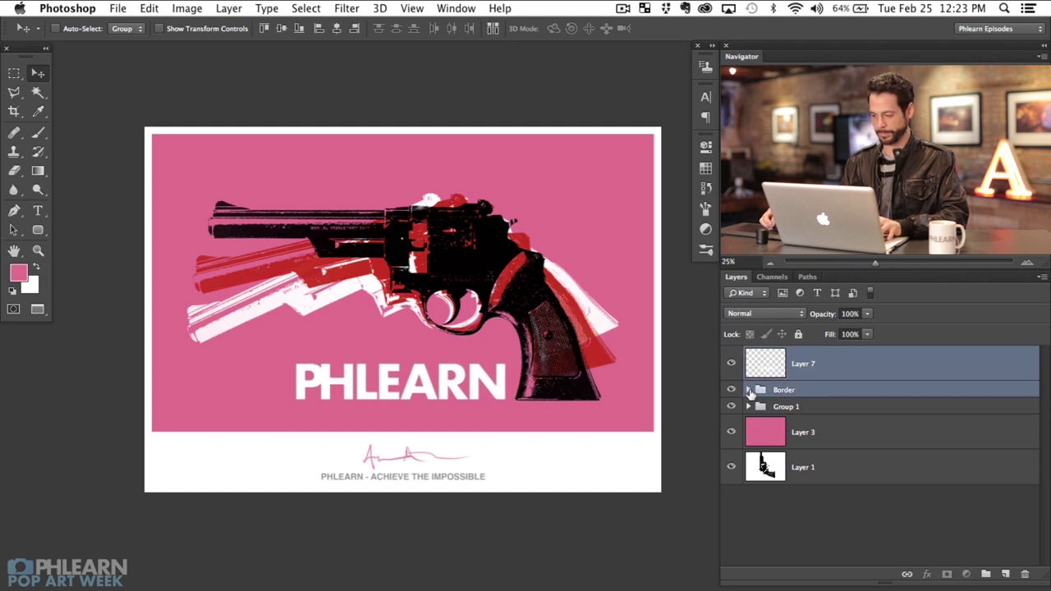
left_click(748, 390)
left_click(830, 389, "super")
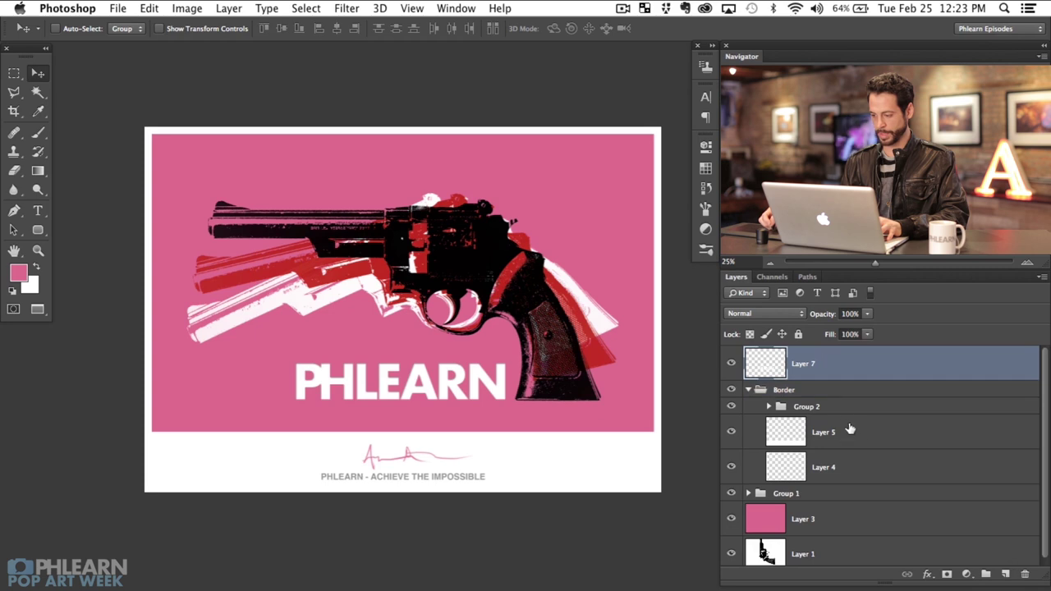
left_click(844, 432, "super")
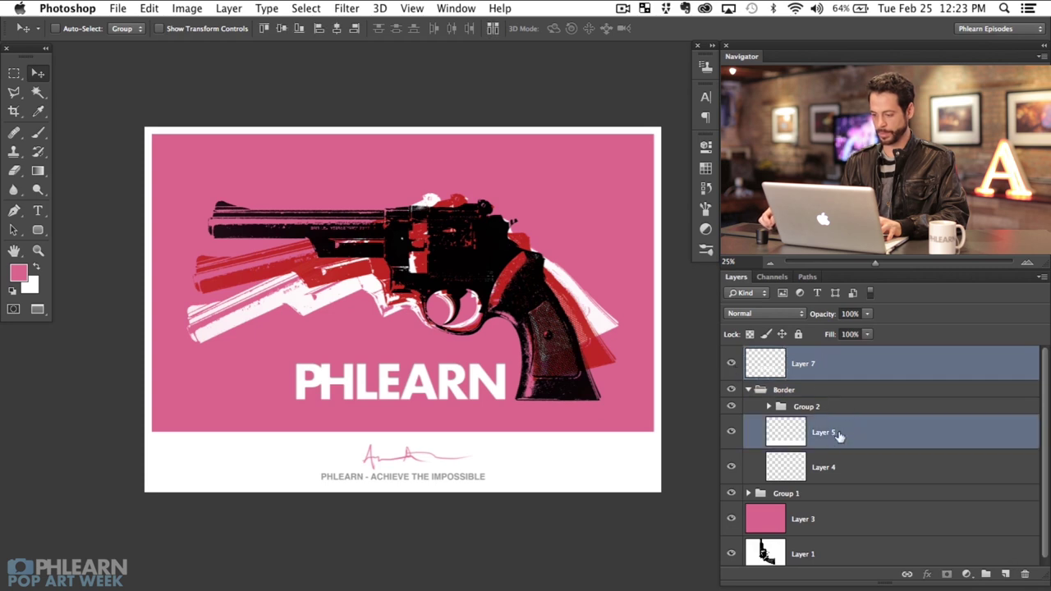
left_click(336, 29)
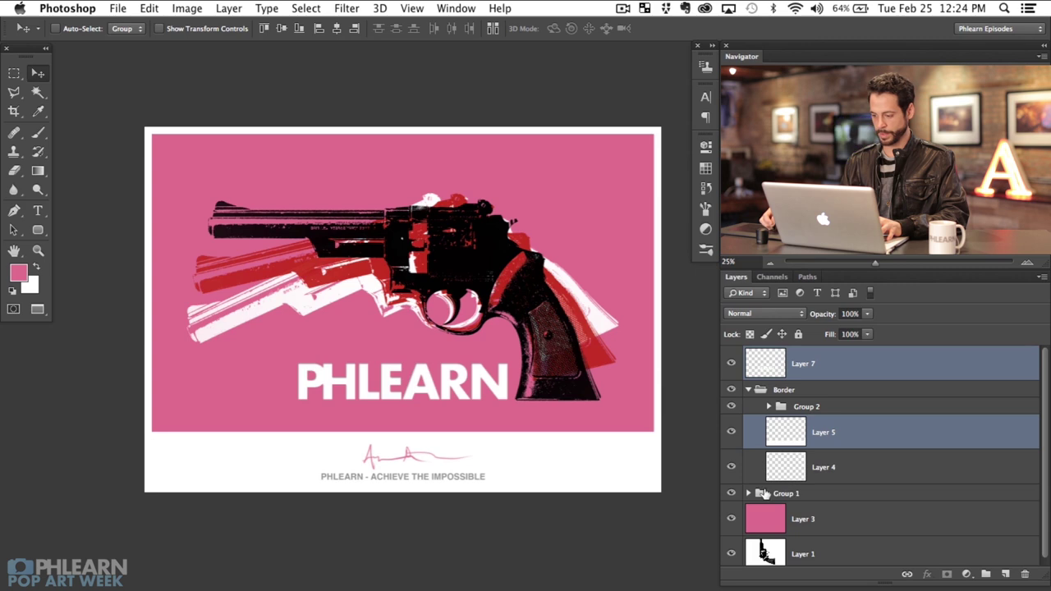
- Rename Group 1 as GUNS and move the guns slightly right, away from the PHLEARN logo
double_click(787, 494)
type("CUNS")
key("Return")
left_click_drag(500, 402, 514, 405)
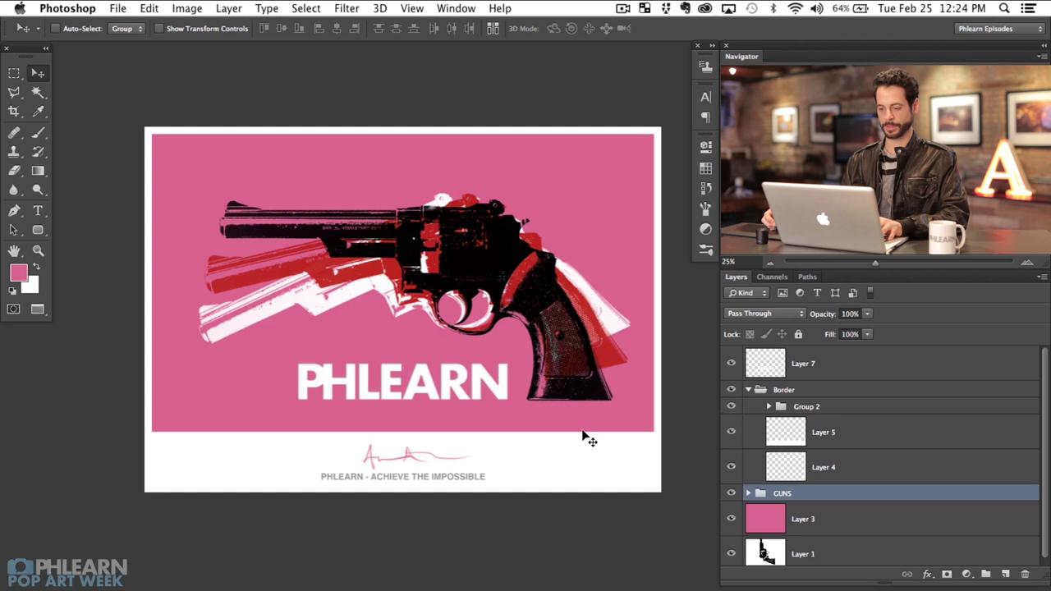
- Put the PHLEARN logo layer into its own group above Border, with the Border and logo groups collapsed
left_click(748, 390)
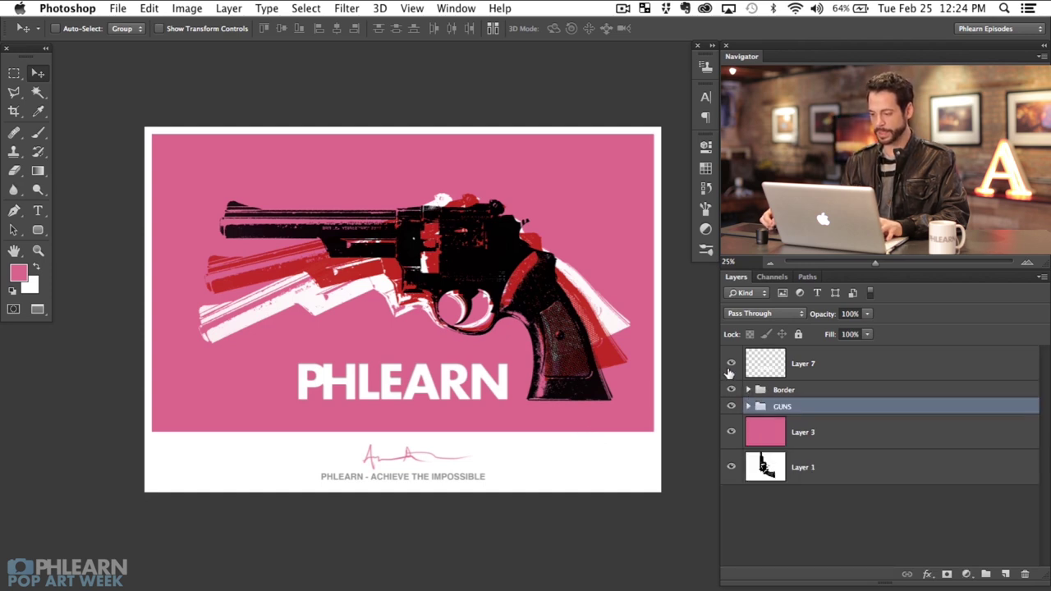
left_click(832, 365)
key("ctrl+g")
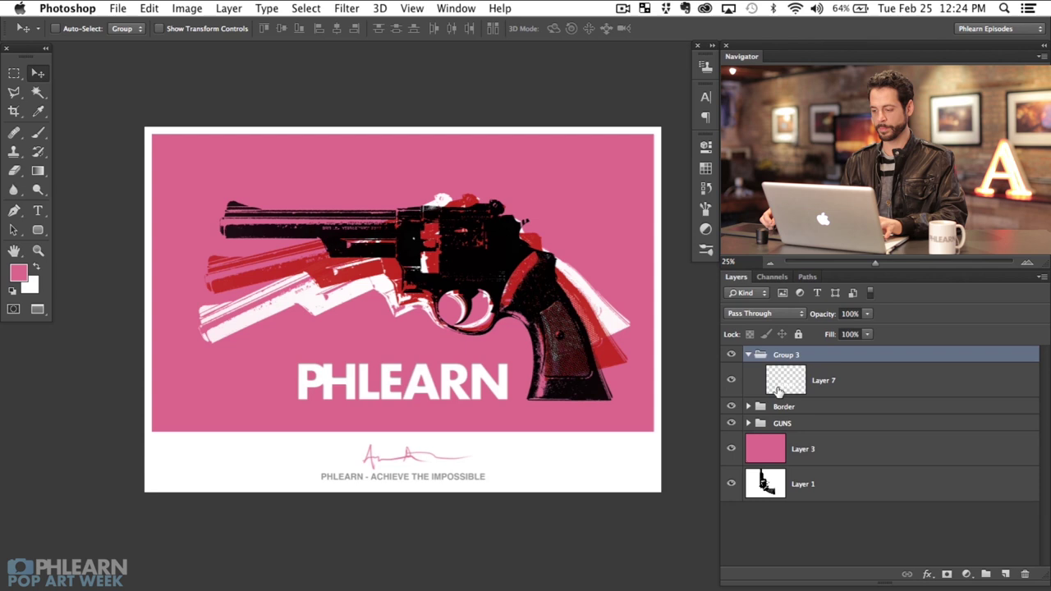
left_click(748, 355)
scroll(566, 460, "right", 1)
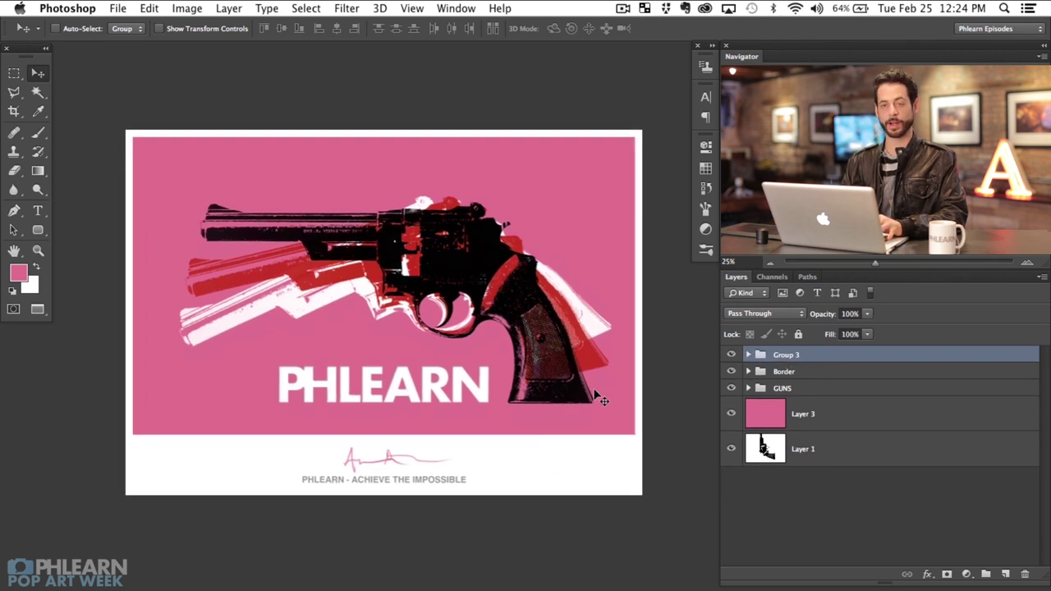